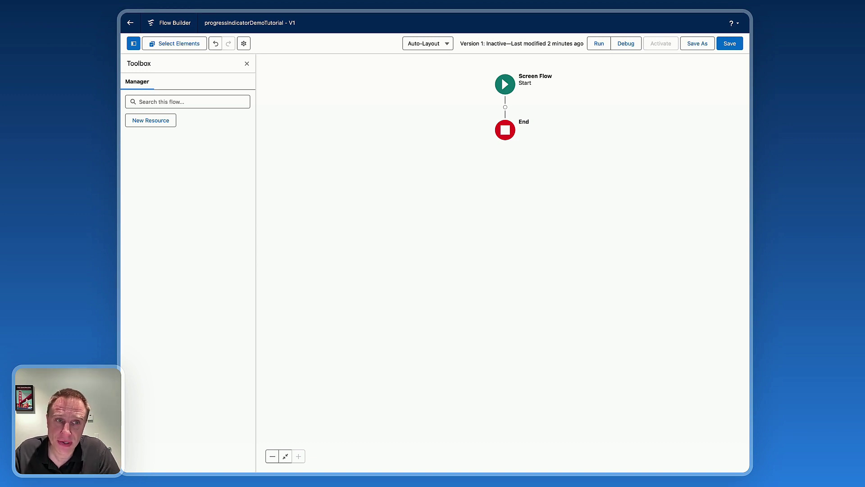
Create a Text variable currentStep with default value step1, available for input
left_click(151, 120)
left_click(307, 226)
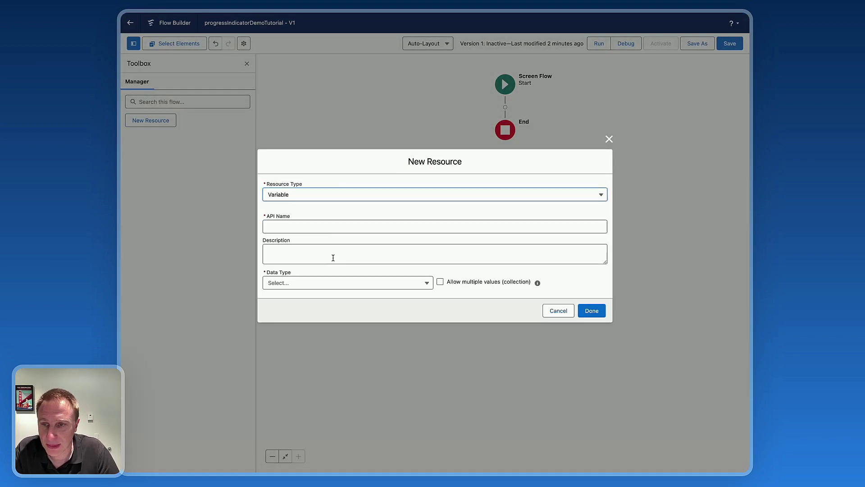
type("currentStep")
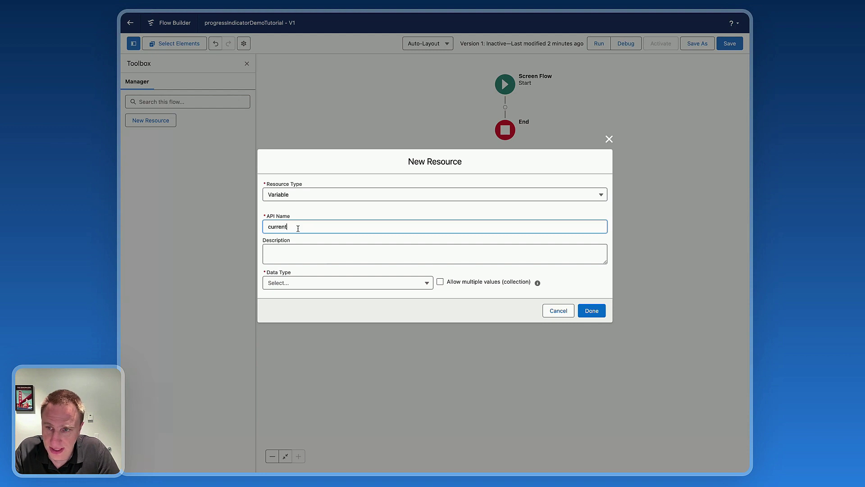
left_click(318, 285)
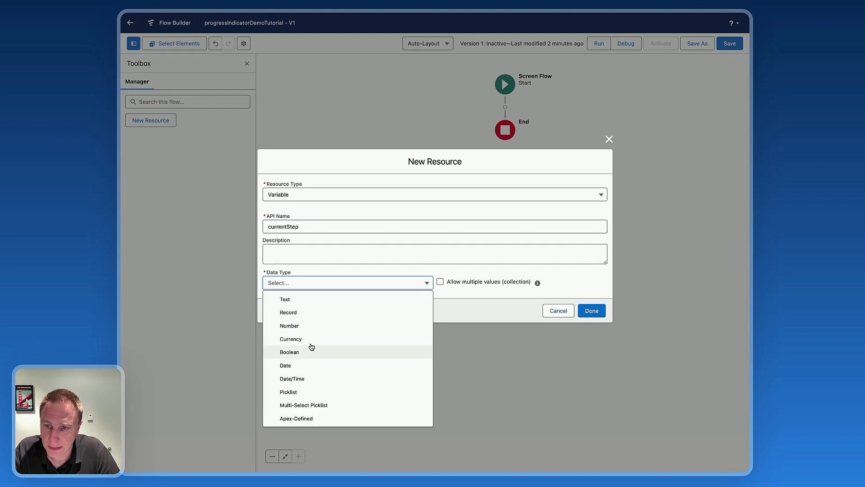
left_click(298, 300)
left_click(296, 285)
type("step1")
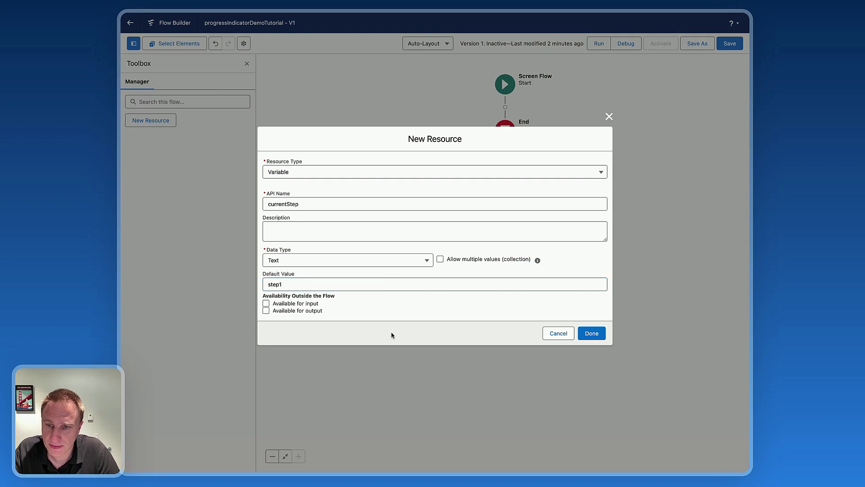
left_click(310, 304)
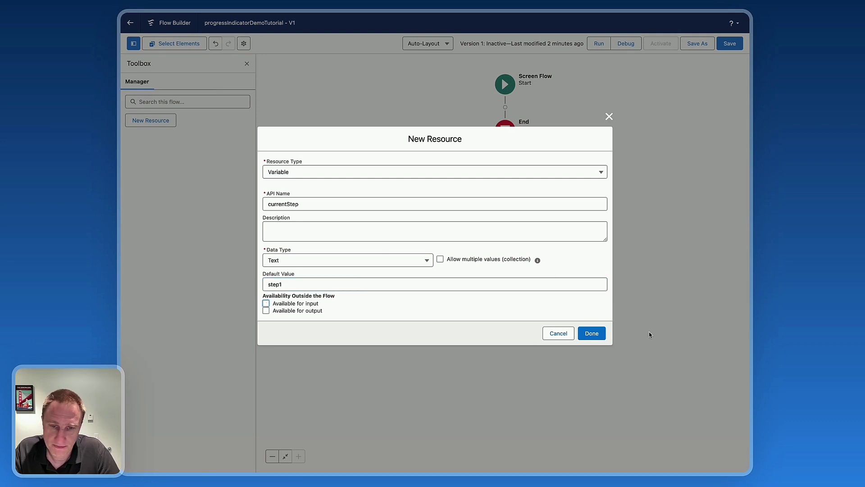
left_click(589, 334)
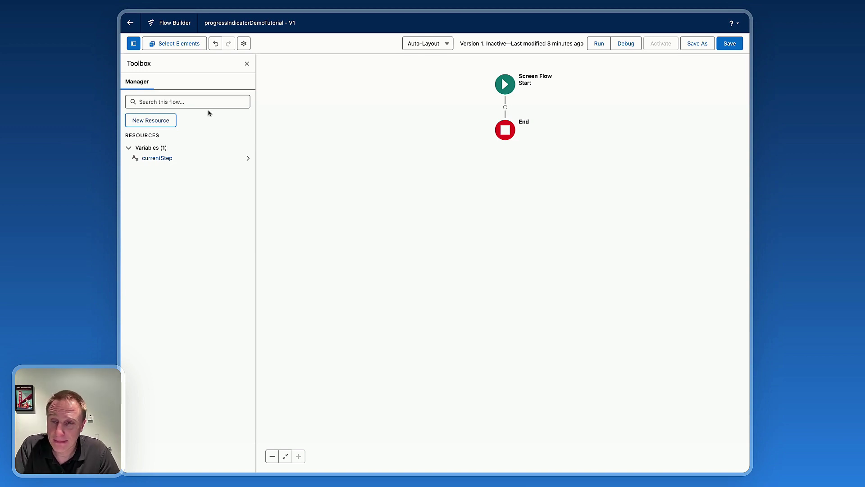
Create the Text variable progressType with default value horizontal
left_click(138, 122)
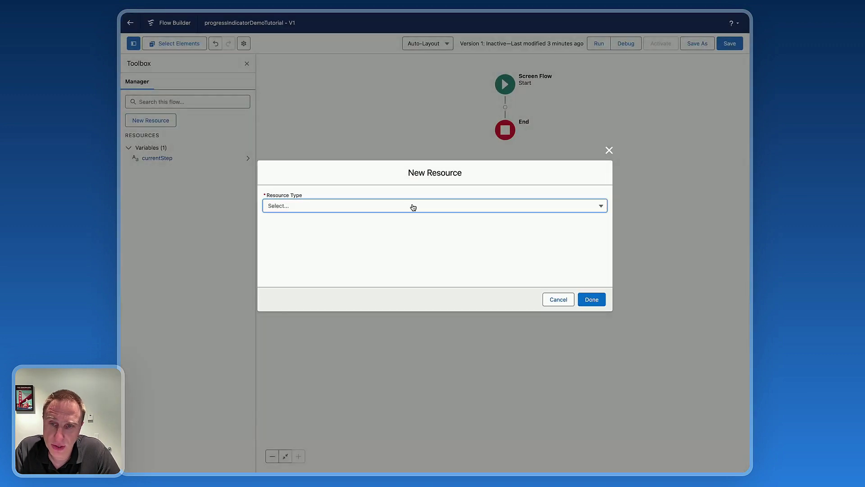
left_click(412, 206)
left_click(401, 222)
left_click(298, 226)
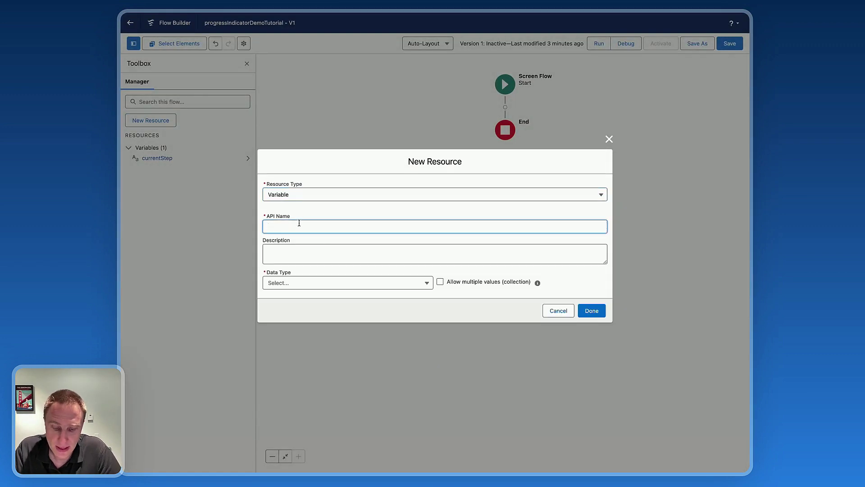
type("progressType")
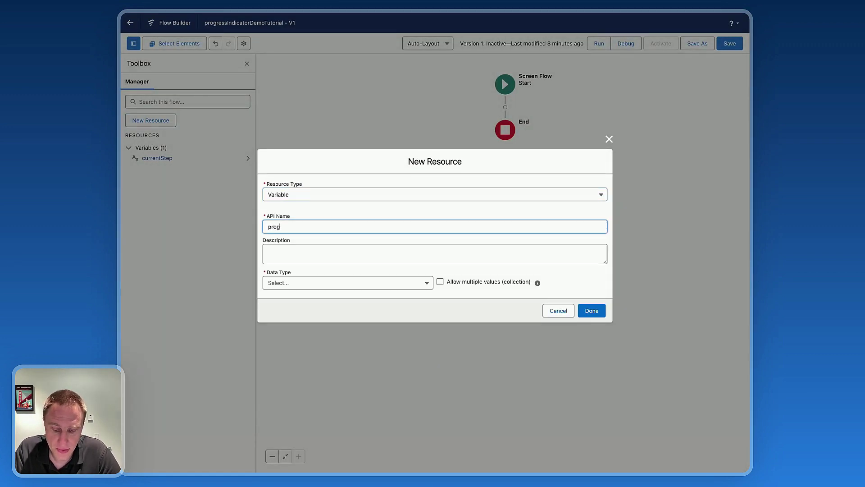
left_click(301, 284)
left_click(303, 301)
left_click(304, 284)
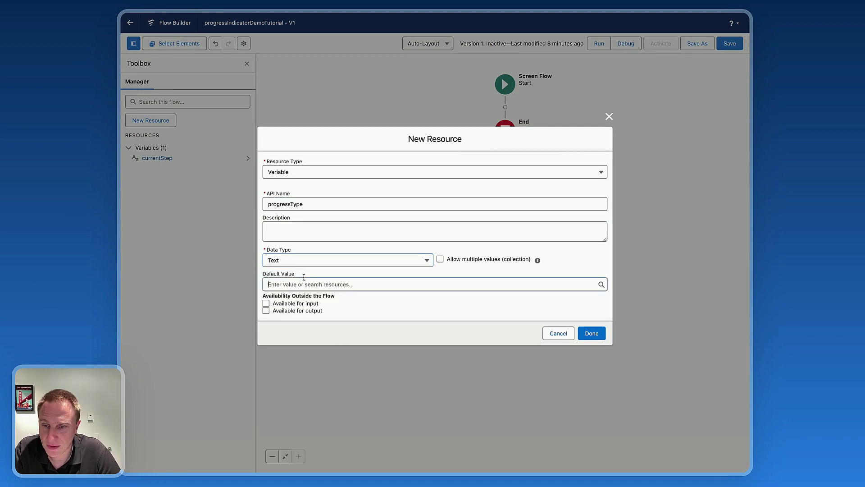
type("ho")
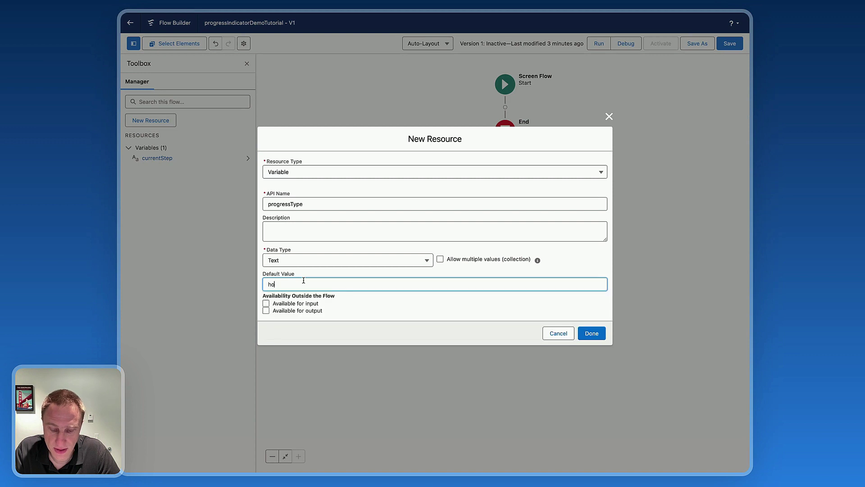
type("rizontal")
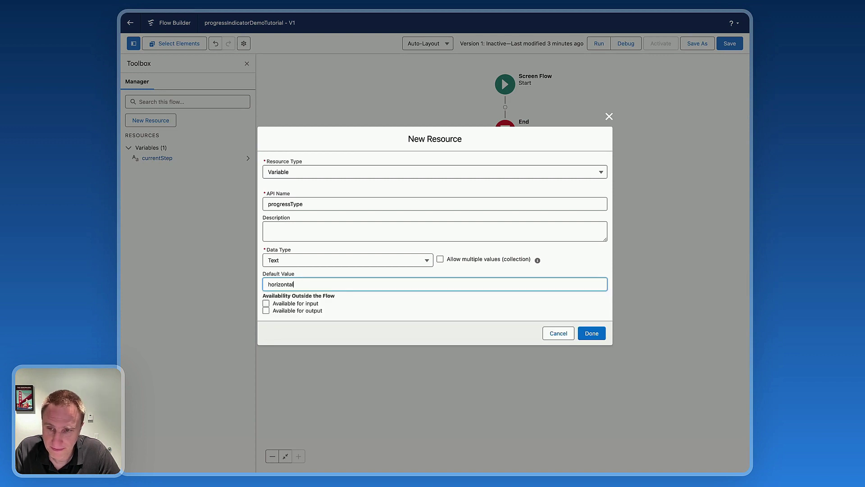
left_click(591, 333)
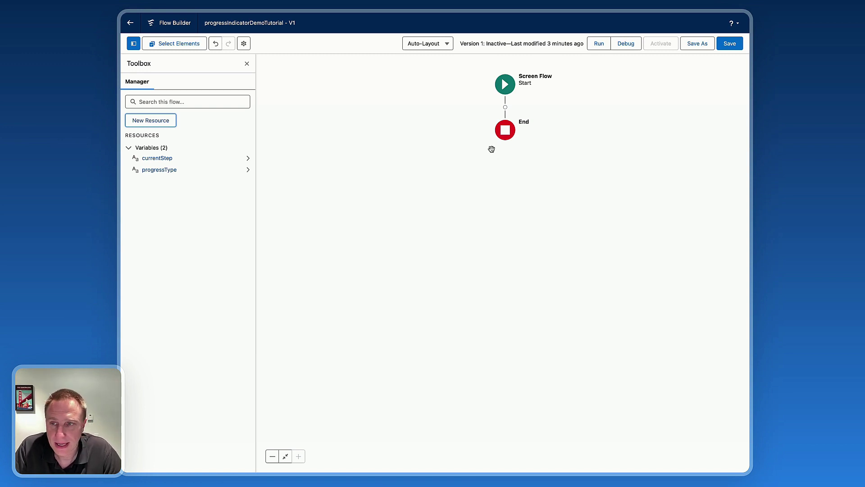
Insert an action after Start and pick Avonni's New Progress Indicator Step Collection by searching 'progress'
left_click(505, 107)
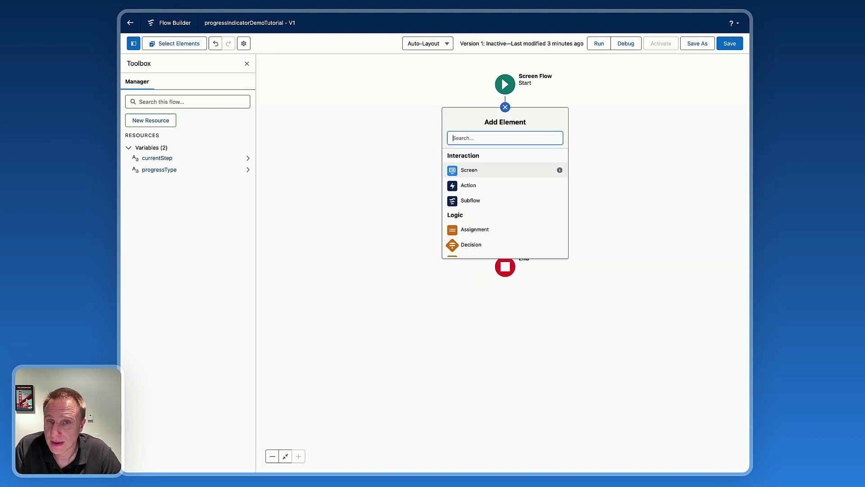
left_click(483, 186)
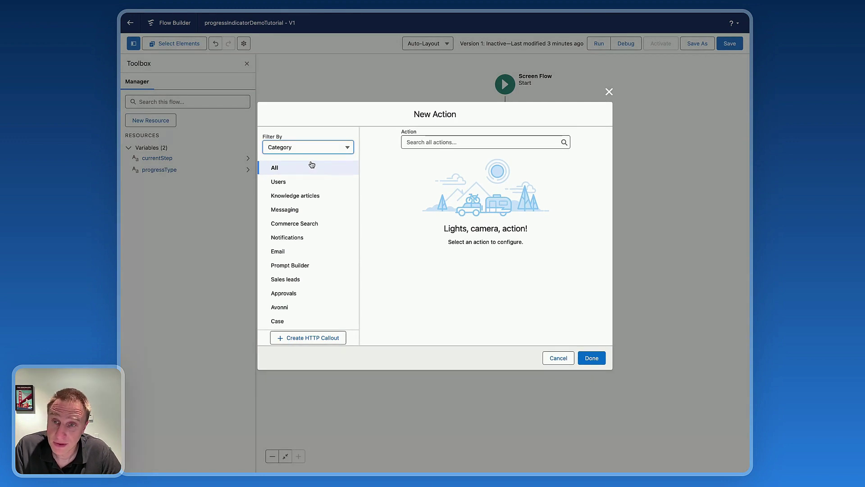
left_click(308, 313)
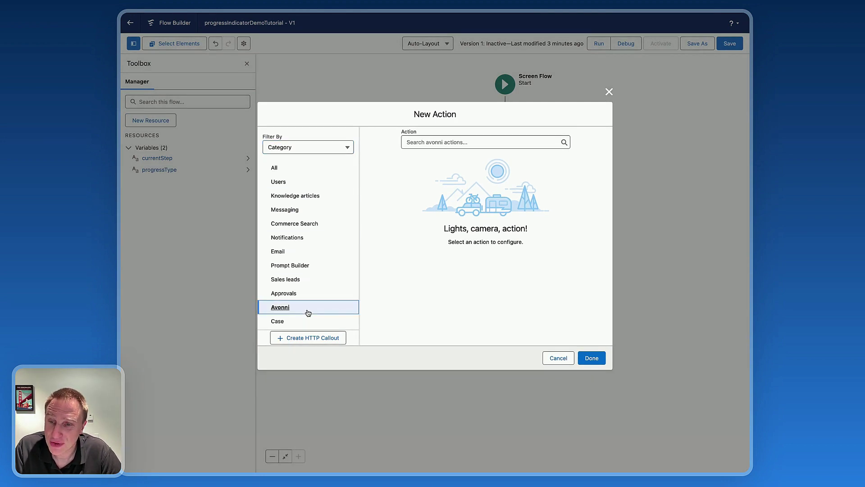
left_click(441, 142)
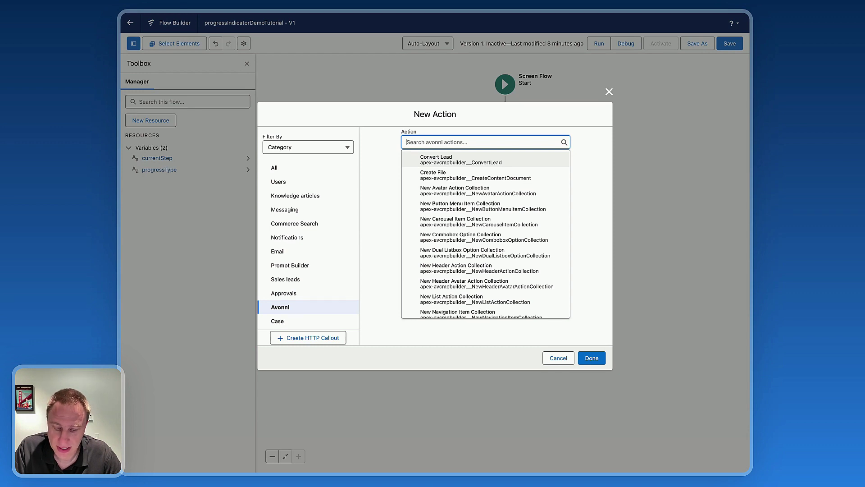
type("progress")
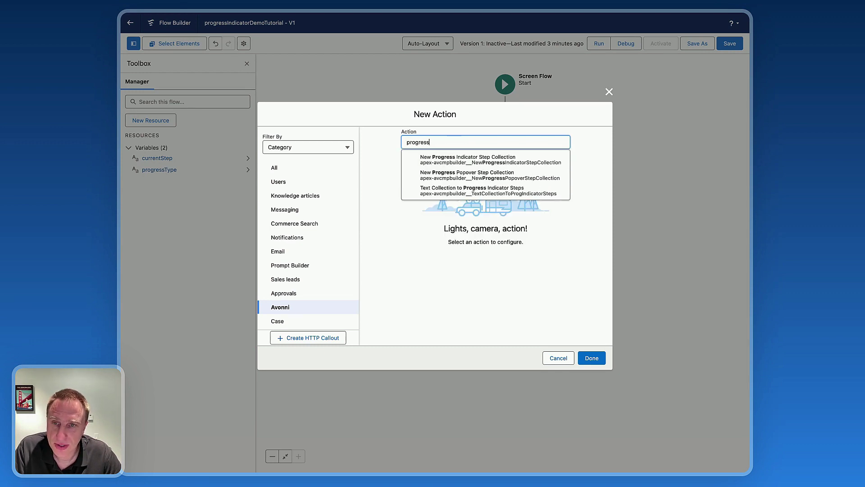
left_click(479, 163)
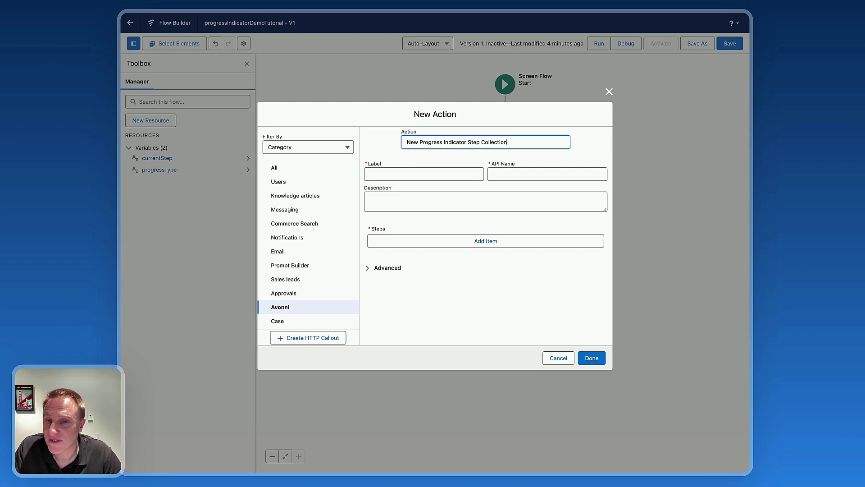
Label the action stepNameCollection and add a first step labelled Step 1
left_click(452, 175)
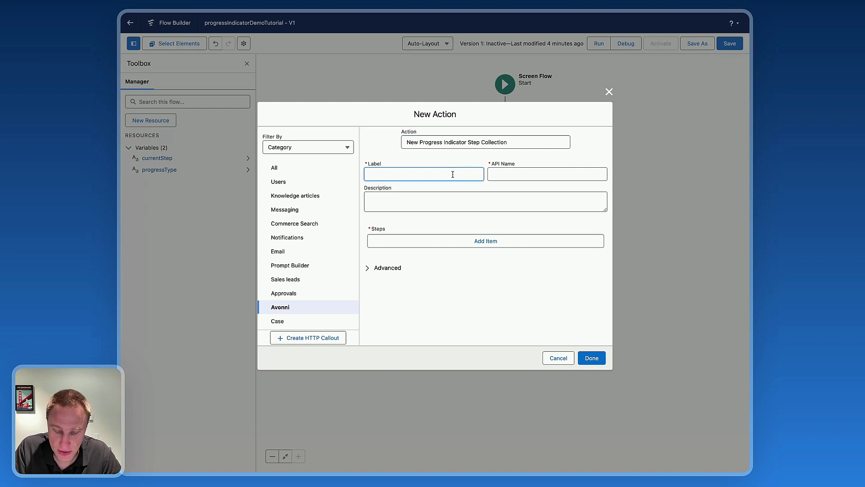
type("step")
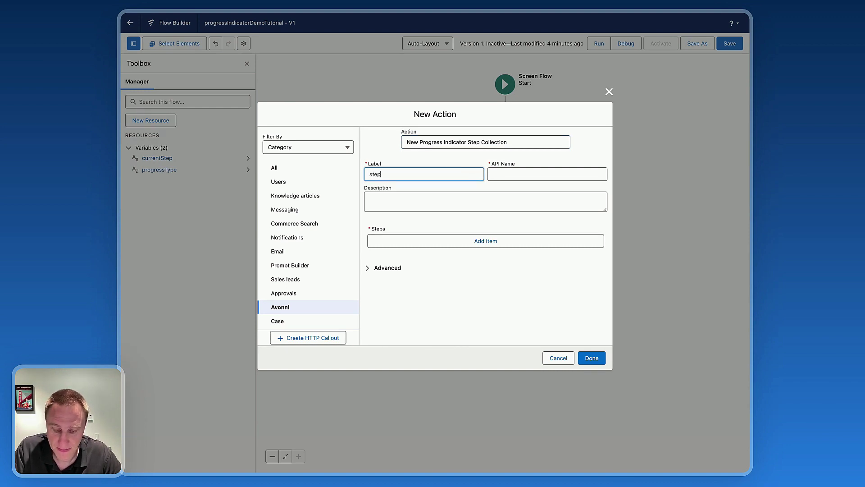
type("NameCollection")
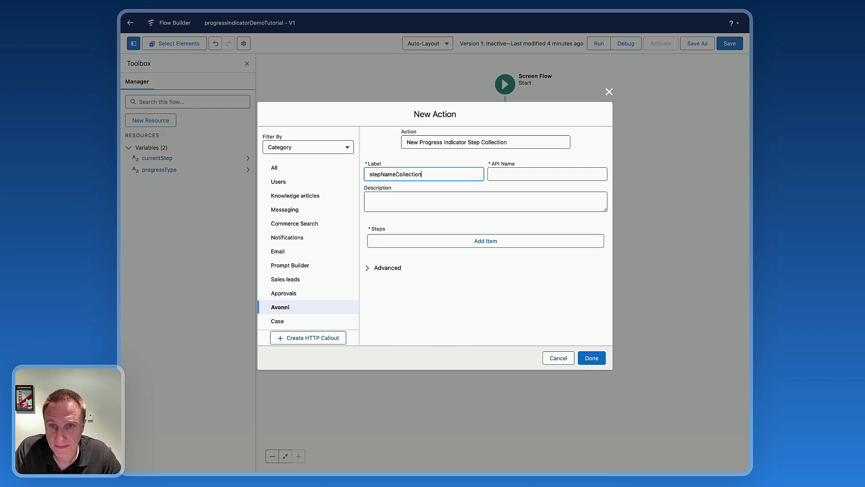
key("Tab")
left_click(429, 241)
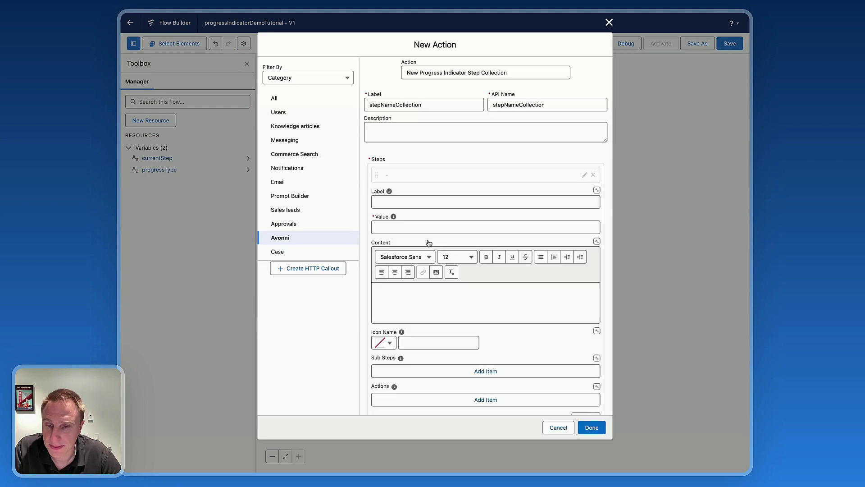
left_click(391, 201)
type("Step ")
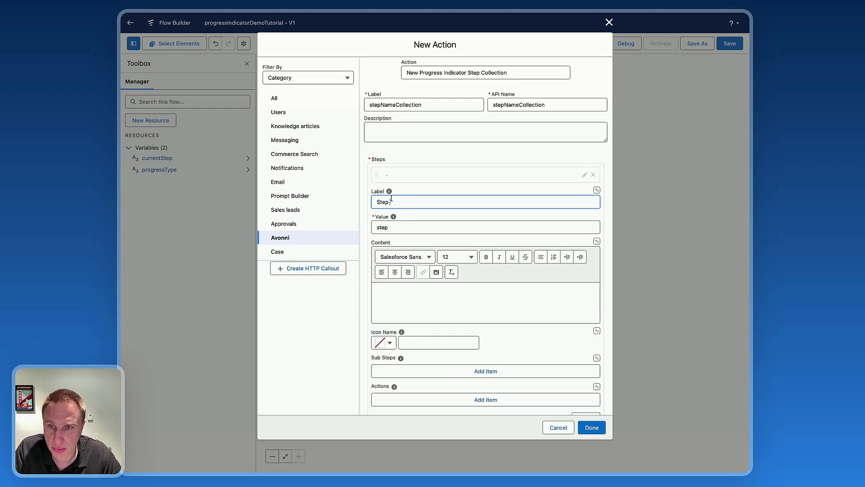
type("1")
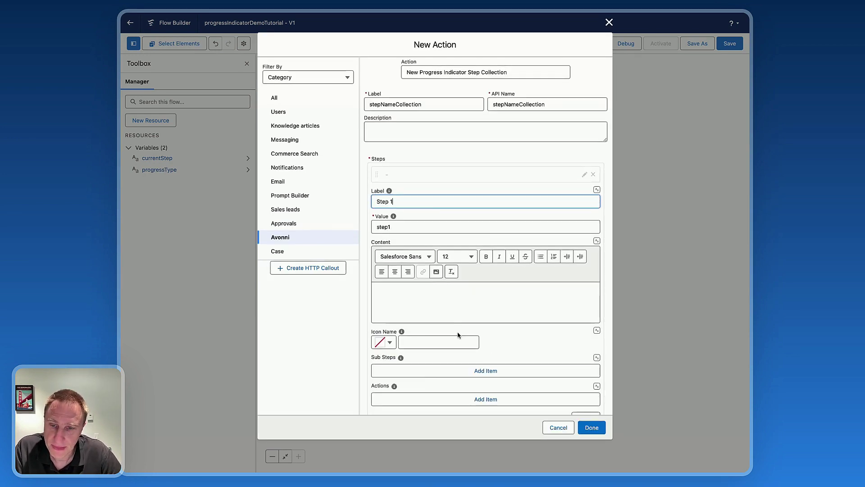
scroll(458, 335, "down", 2)
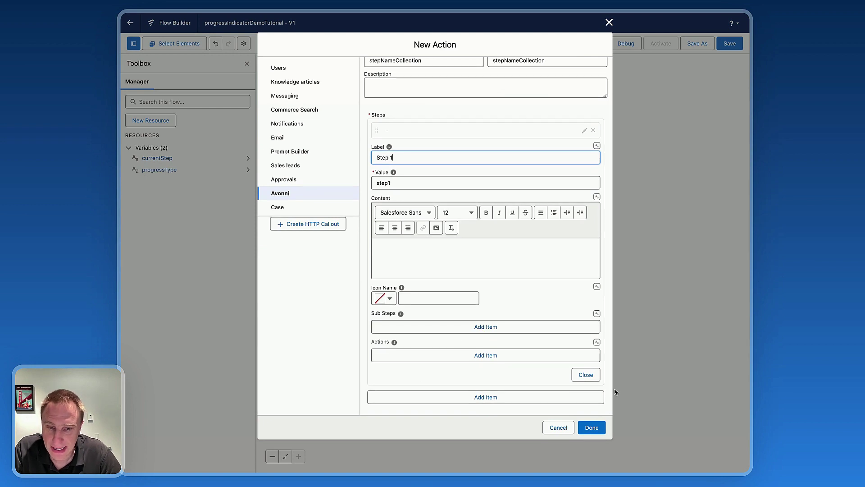
left_click(585, 377)
Add two more steps to the collection, labelled Step 2 and Step 3
left_click(410, 262)
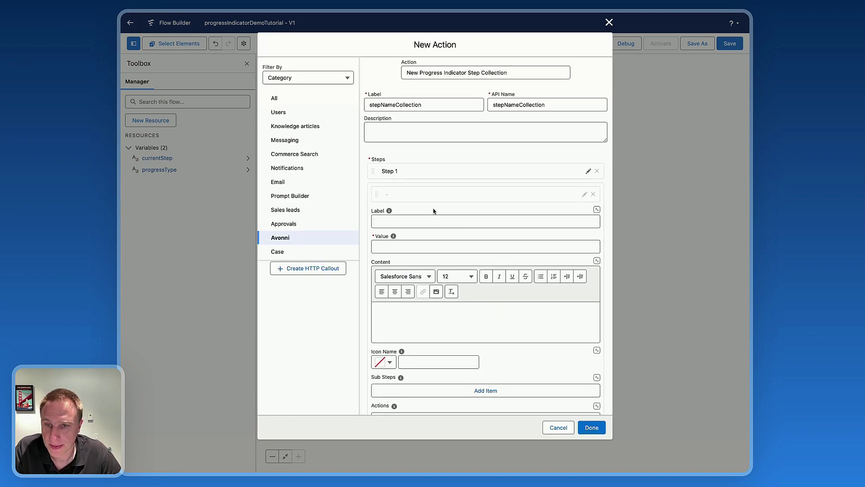
left_click(408, 221)
type("Step ")
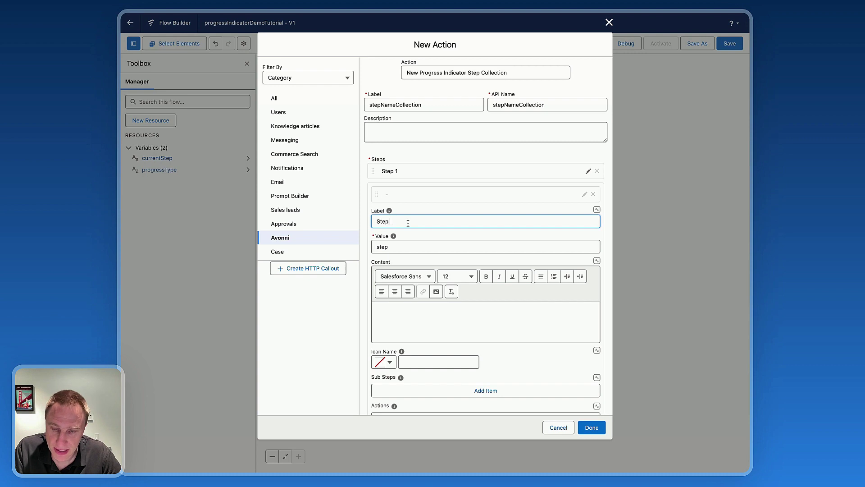
type("2")
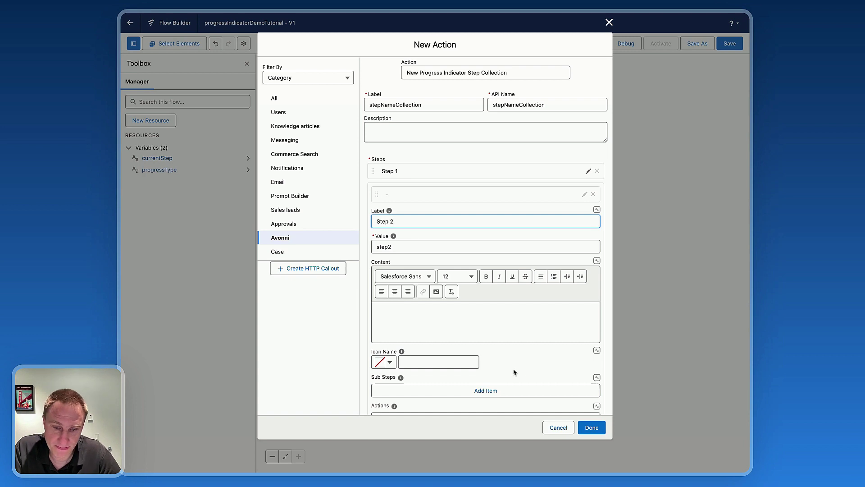
scroll(516, 372, "down", 3)
left_click(586, 356)
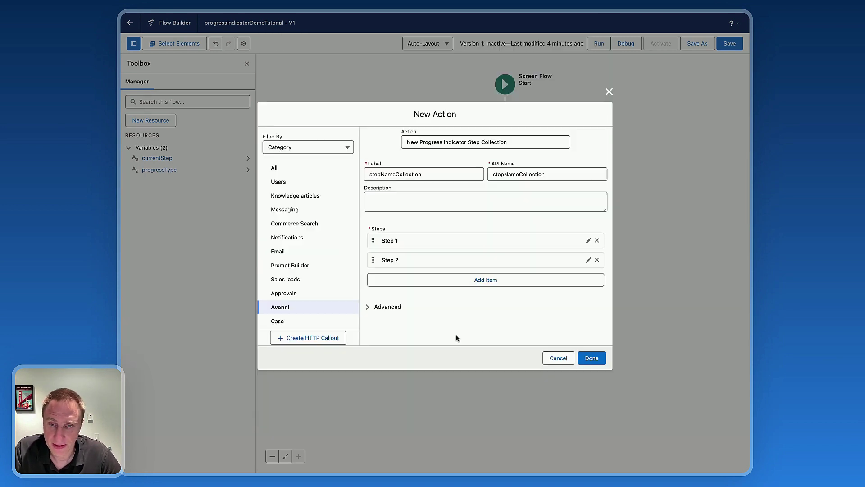
left_click(444, 280)
left_click(396, 237)
type("Step 3")
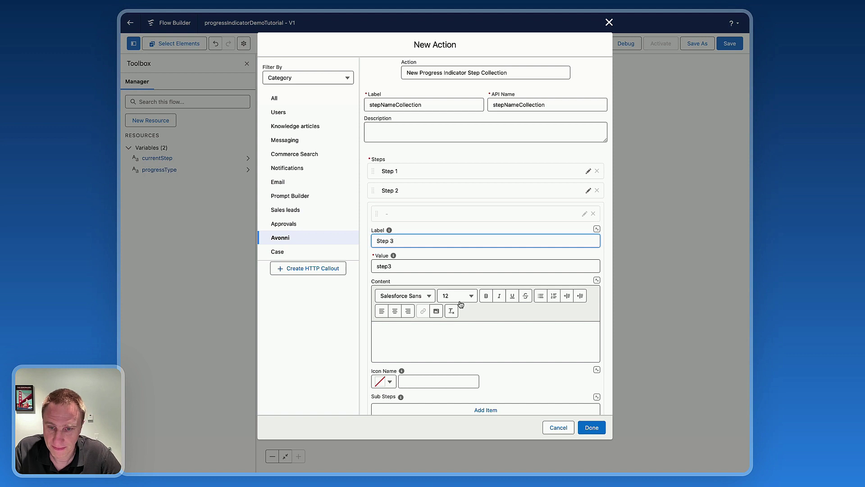
scroll(462, 301, "down", 3)
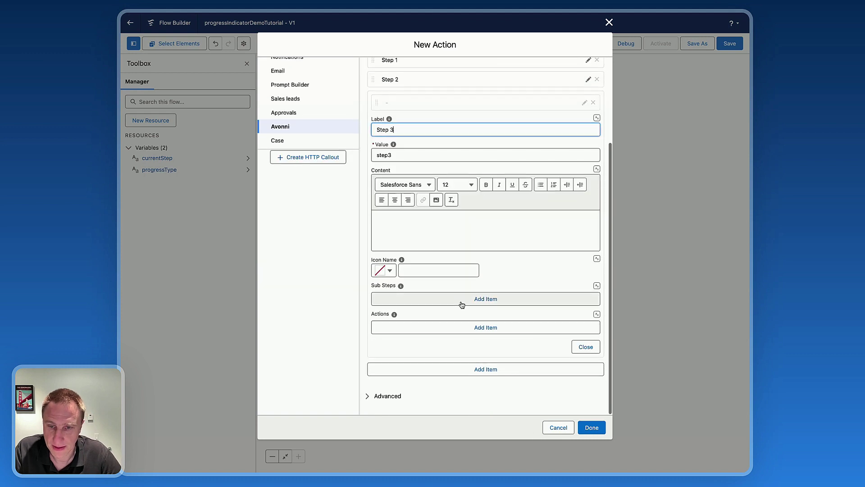
left_click(588, 349)
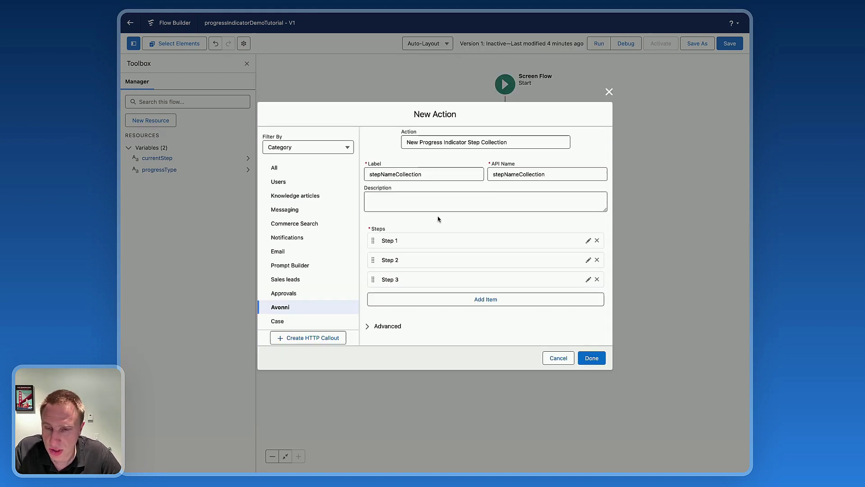
Manually assign the action's output to a new variable named StepCollectionValues
left_click(390, 328)
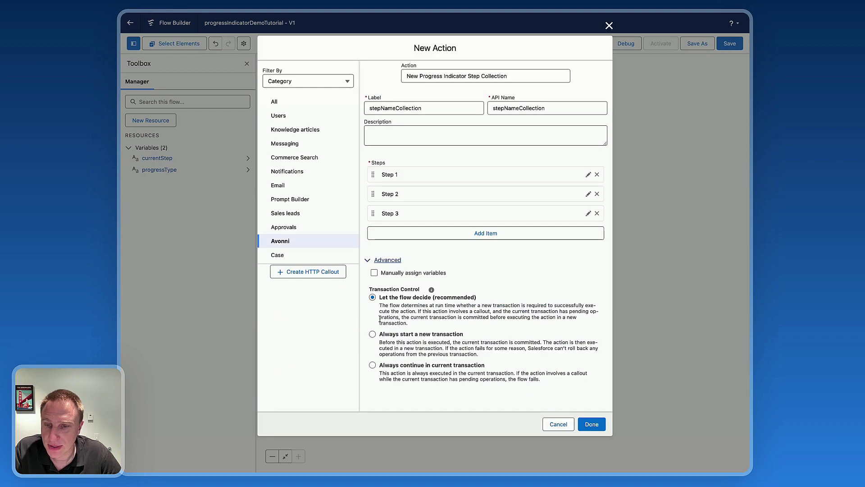
left_click(405, 273)
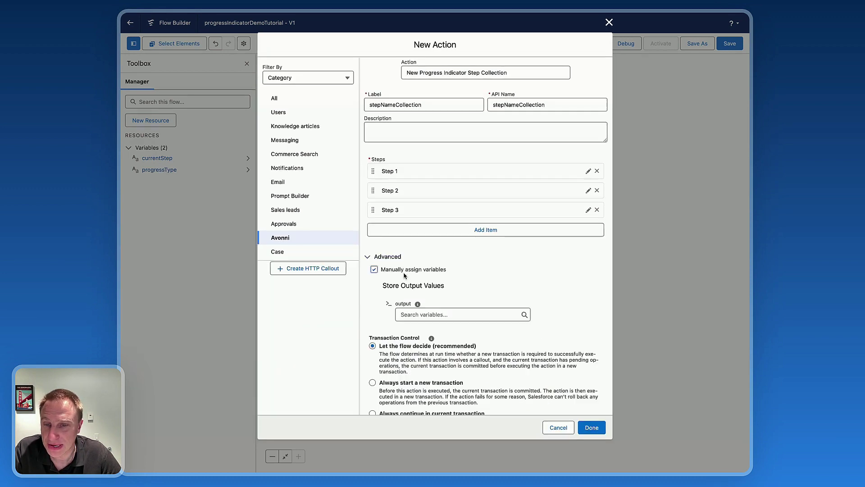
left_click(427, 315)
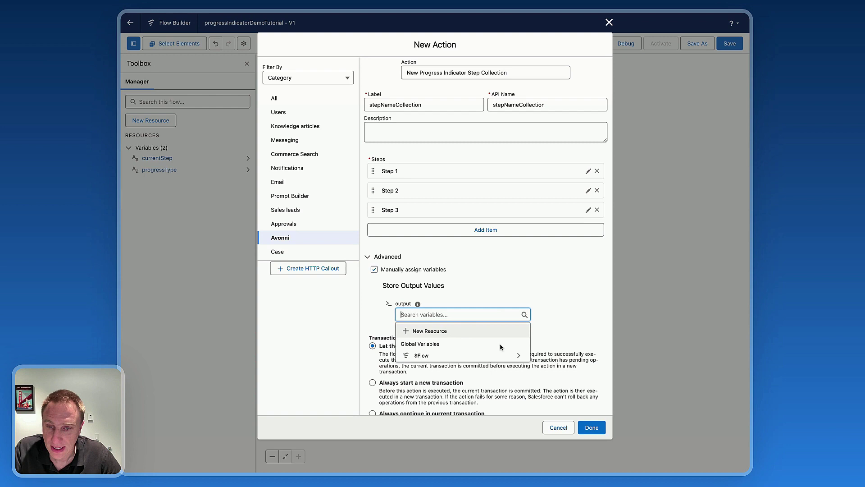
left_click(429, 332)
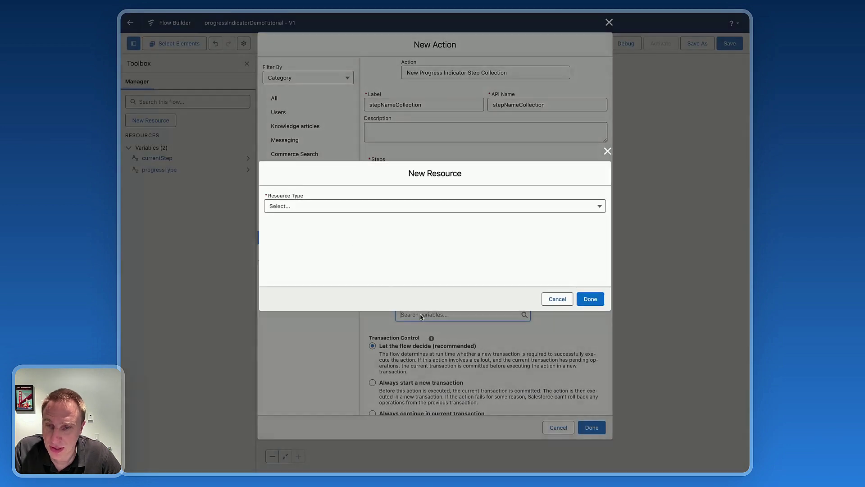
left_click(318, 207)
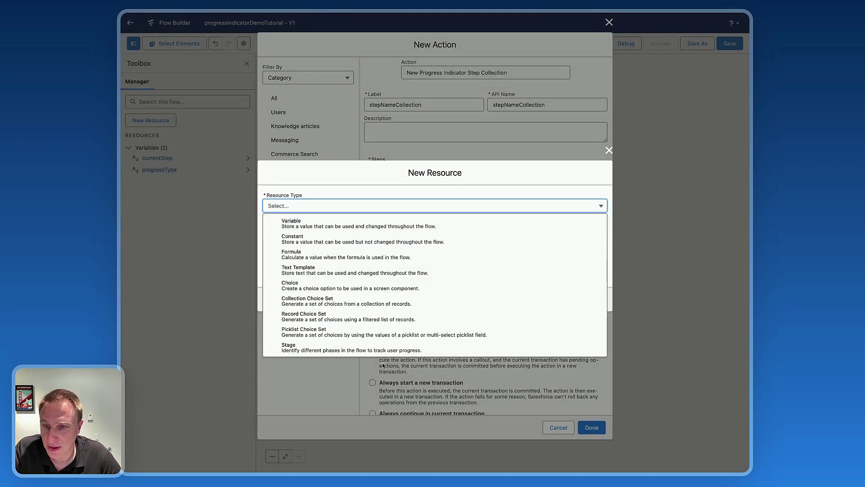
left_click(319, 224)
left_click(314, 226)
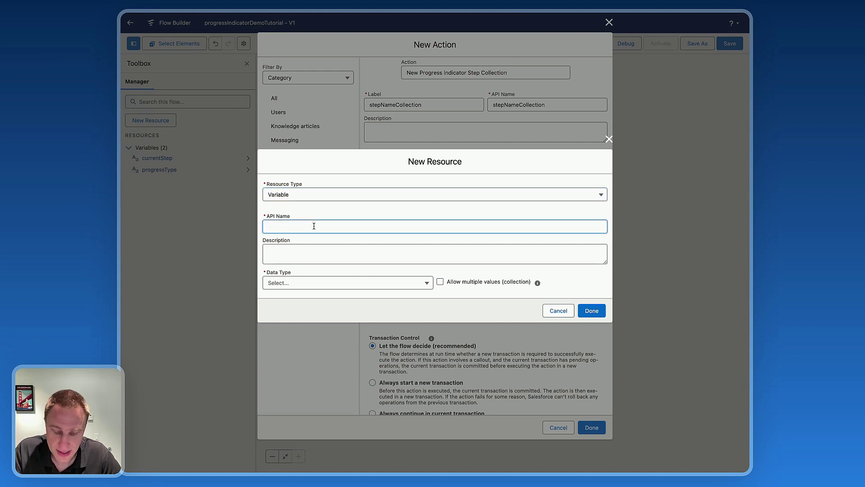
type("StepVa")
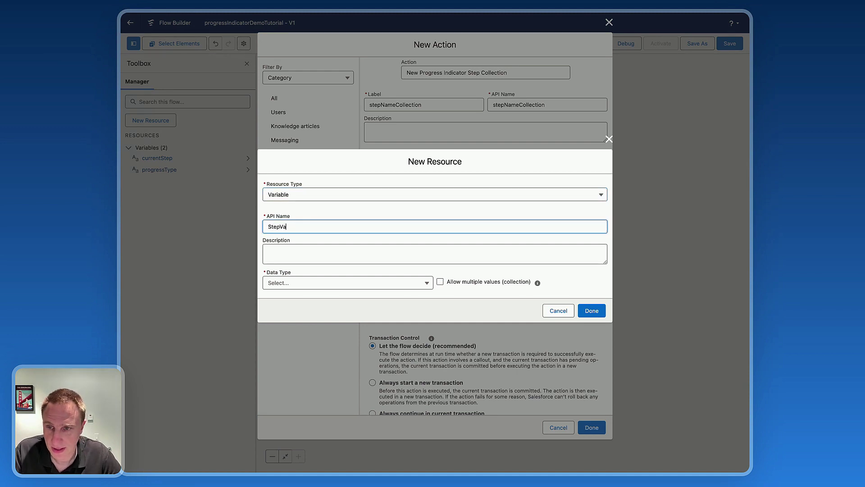
key("BackSpace")
key("BackSpace")
type("Collectio")
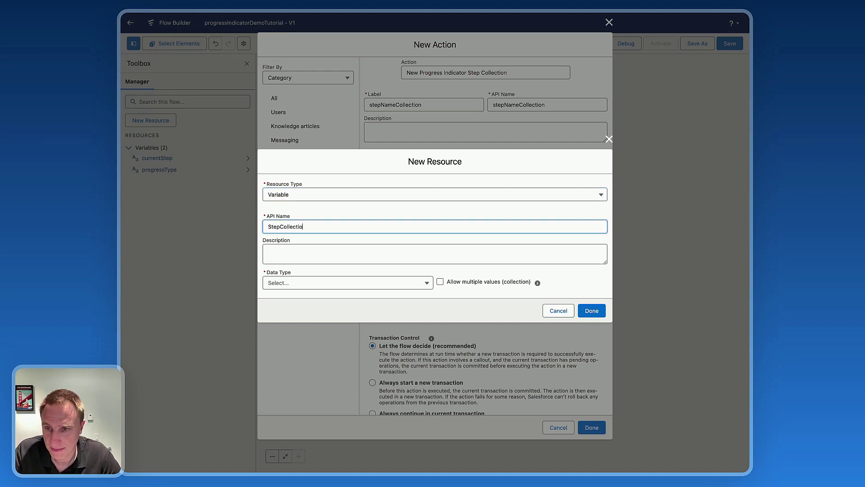
type("nValues")
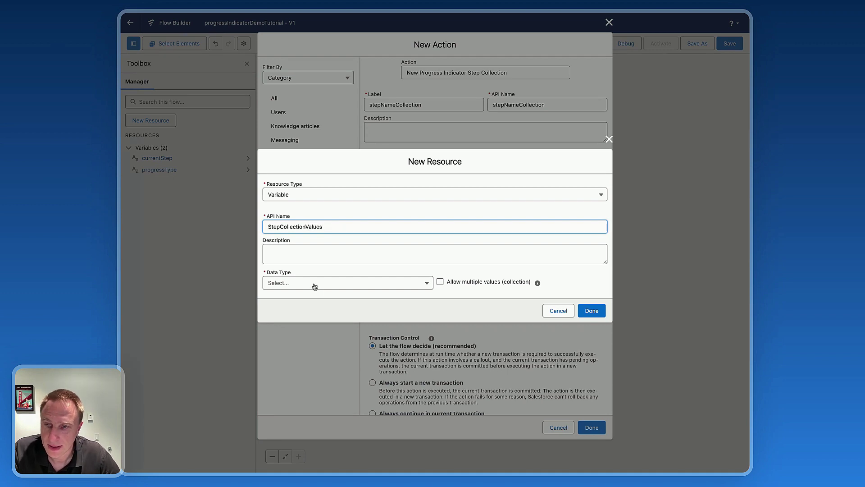
Make StepCollectionValues an Apex-Defined avcmpbuilder__ProgressIndicatorStep collection and create it
left_click(315, 286)
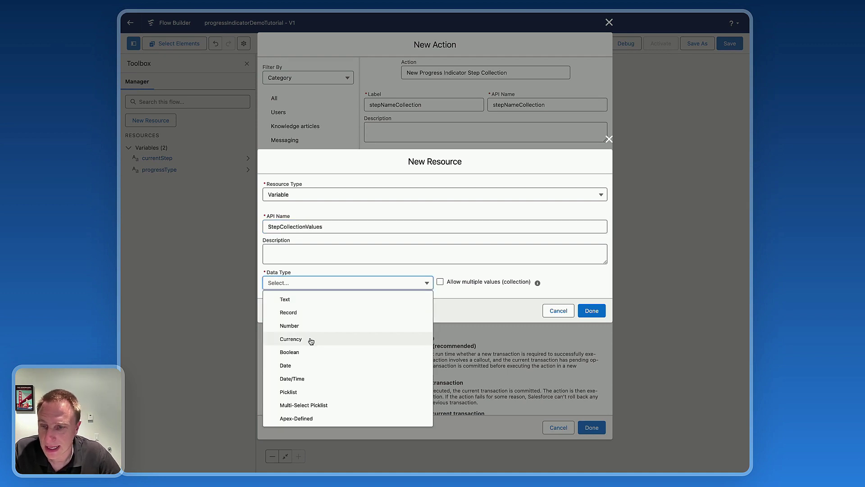
left_click(305, 420)
left_click(296, 286)
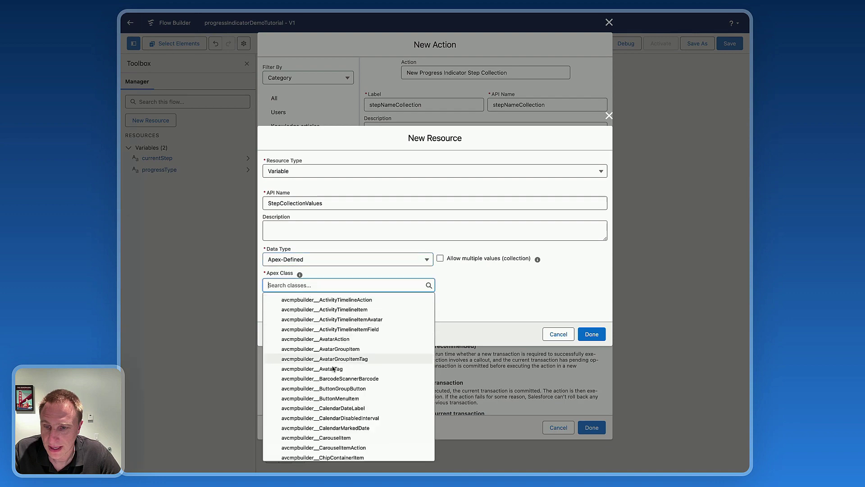
scroll(342, 370, "down", 3)
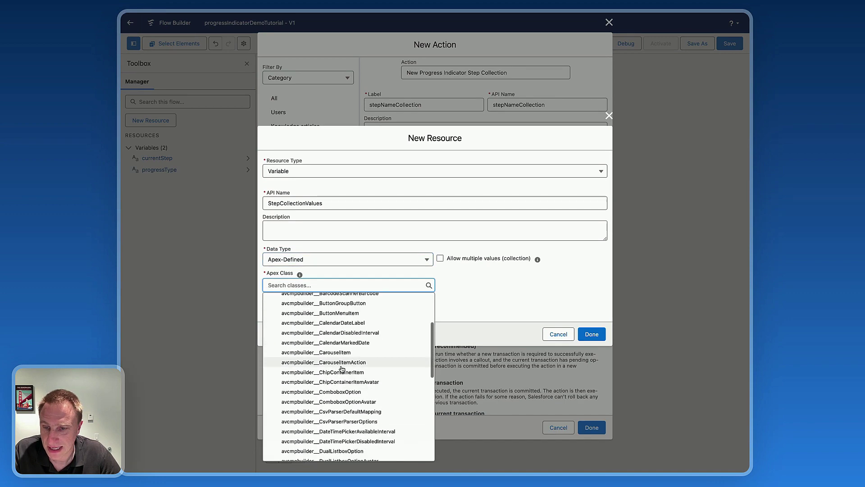
scroll(340, 363, "down", 5)
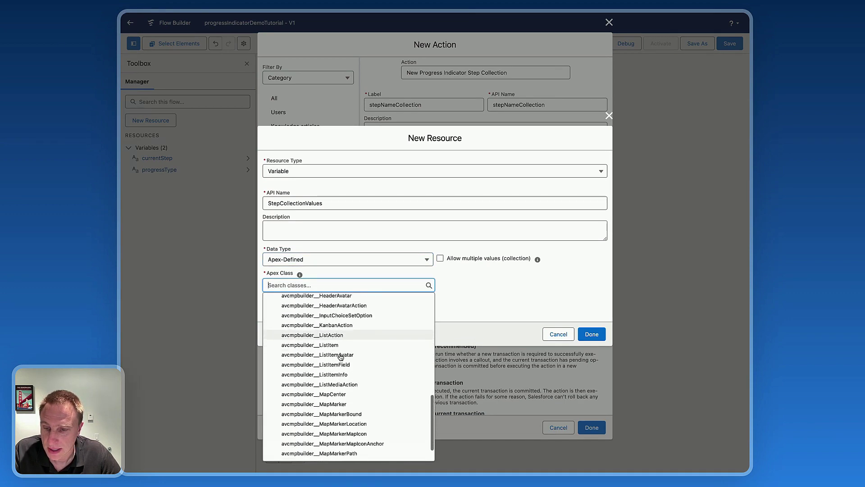
scroll(340, 361, "down", 3)
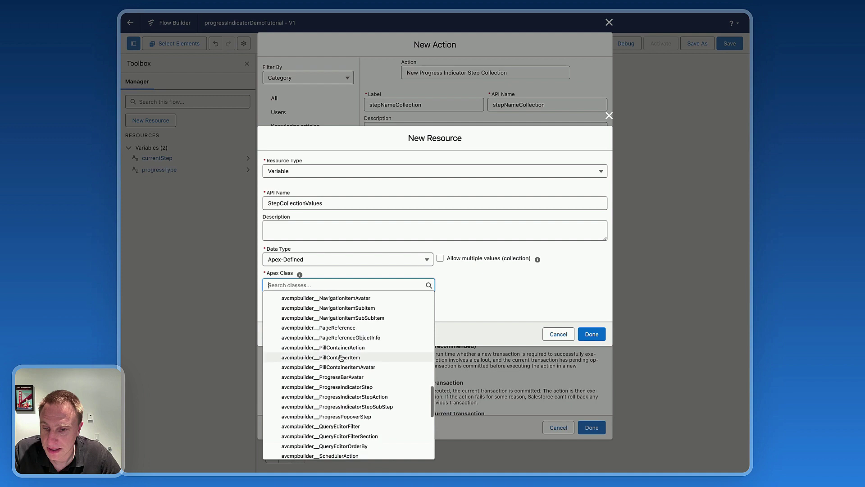
left_click(351, 388)
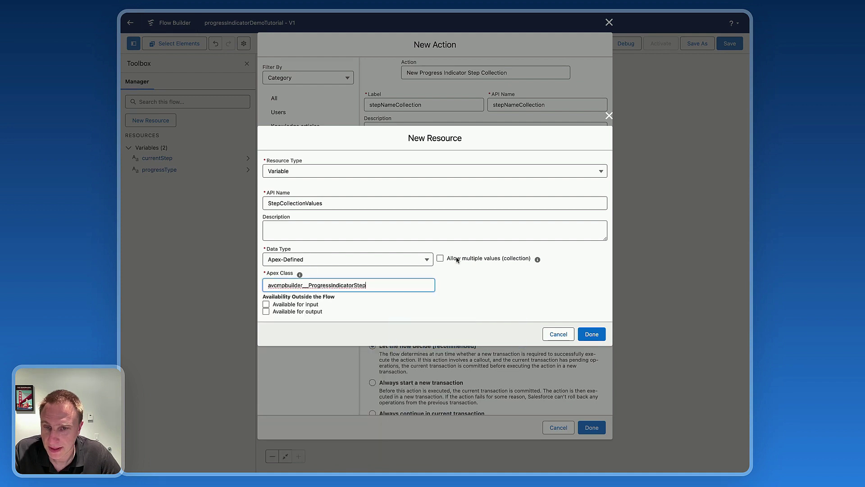
left_click(440, 258)
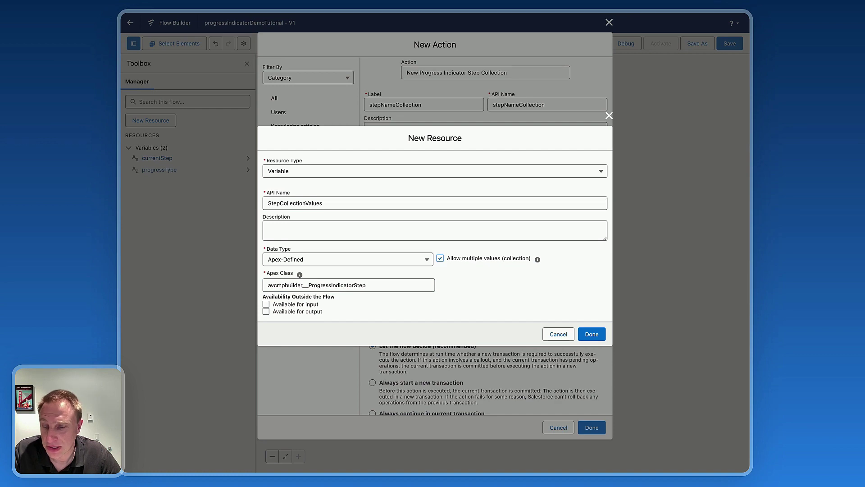
left_click(591, 334)
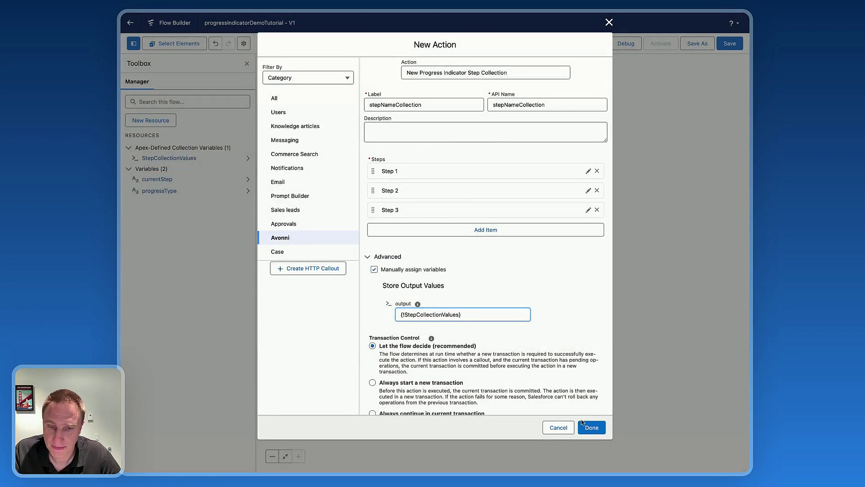
Place the stepNameCollection action between Start and End, then bring up the Add Element list below it
left_click(600, 430)
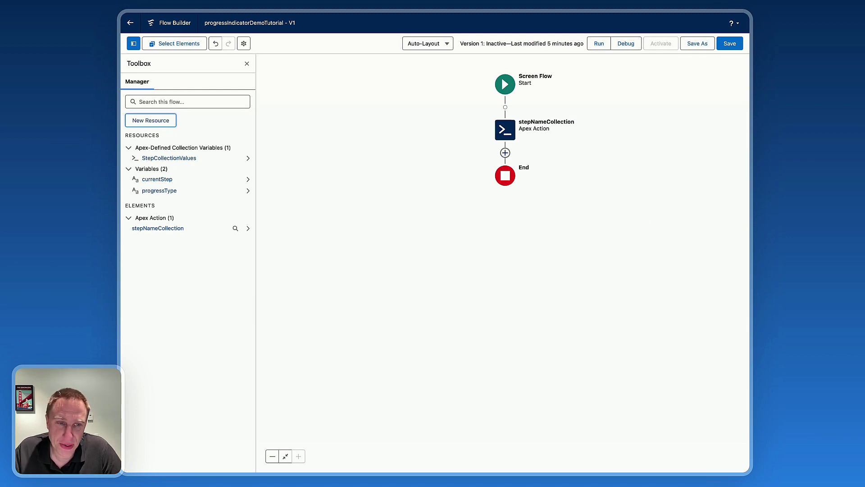
left_click(505, 152)
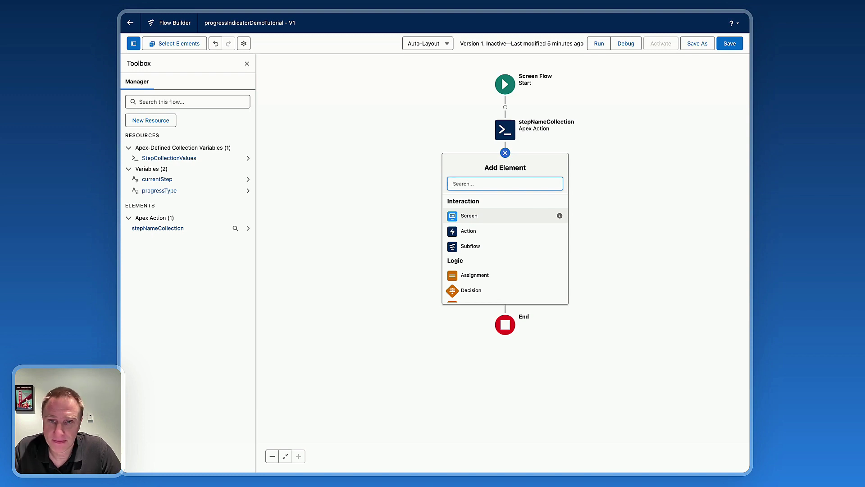
Insert a Decision labelled RouterScreen with a first outcome named Navigate to screen 1
left_click(471, 290)
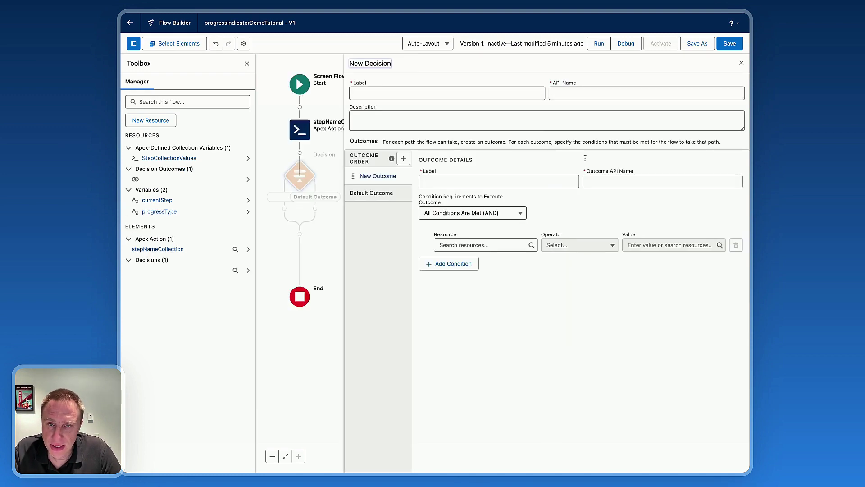
left_click(392, 91)
type("Routeu")
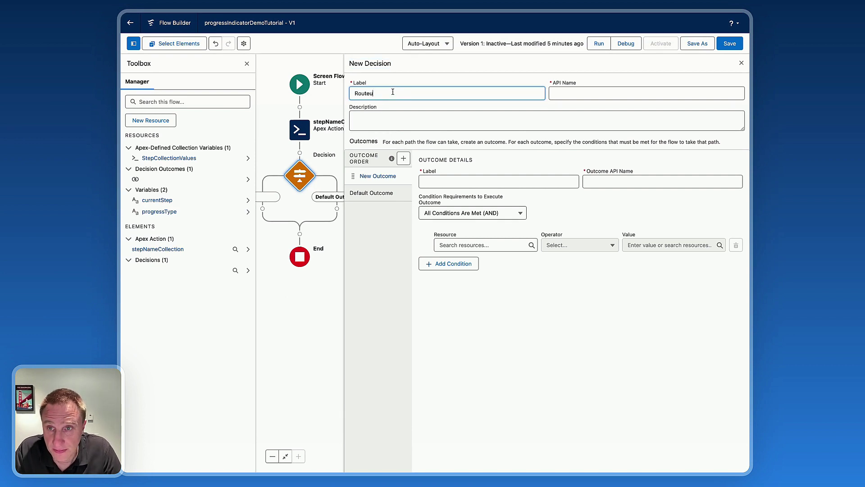
type("Screen")
key("Tab")
key("Tab")
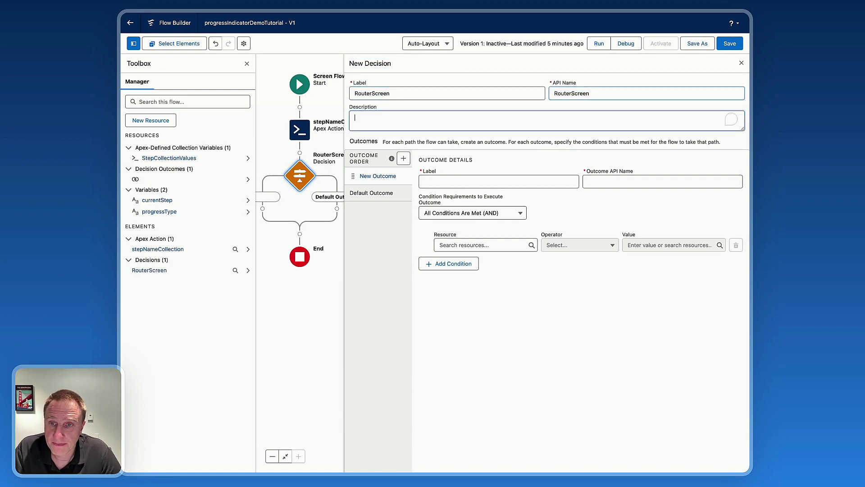
left_click(462, 178)
type("Navig")
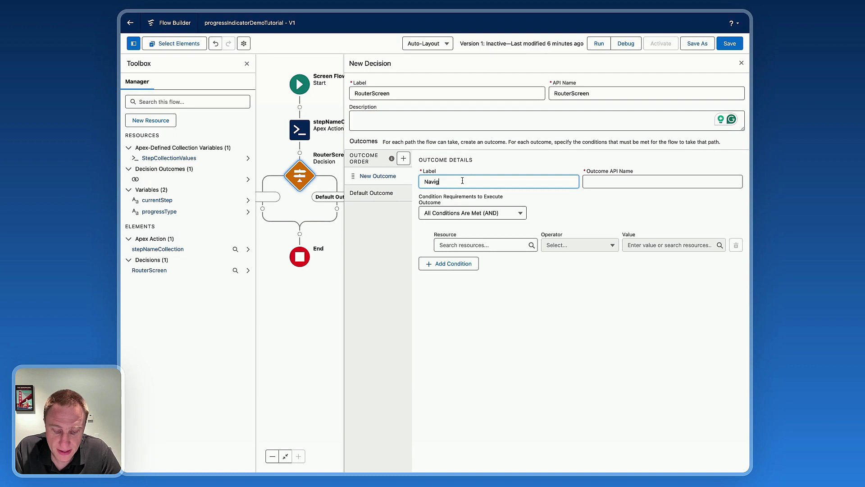
type("ato to ")
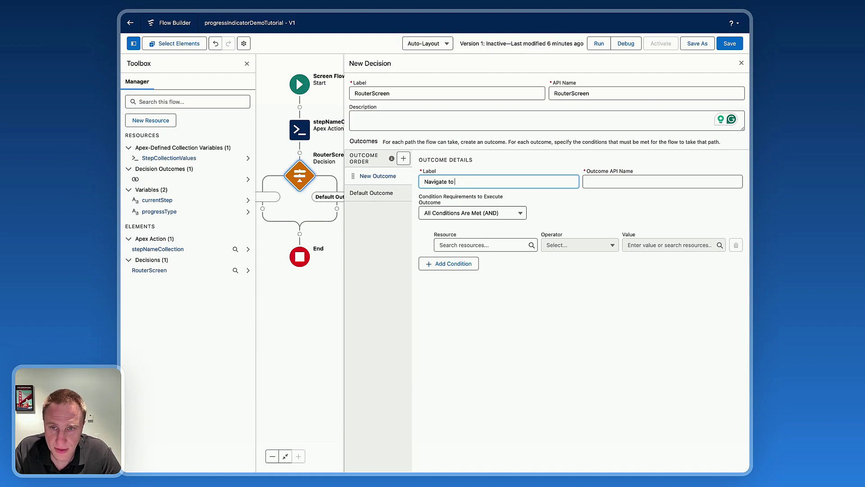
type("screen")
key("Tab")
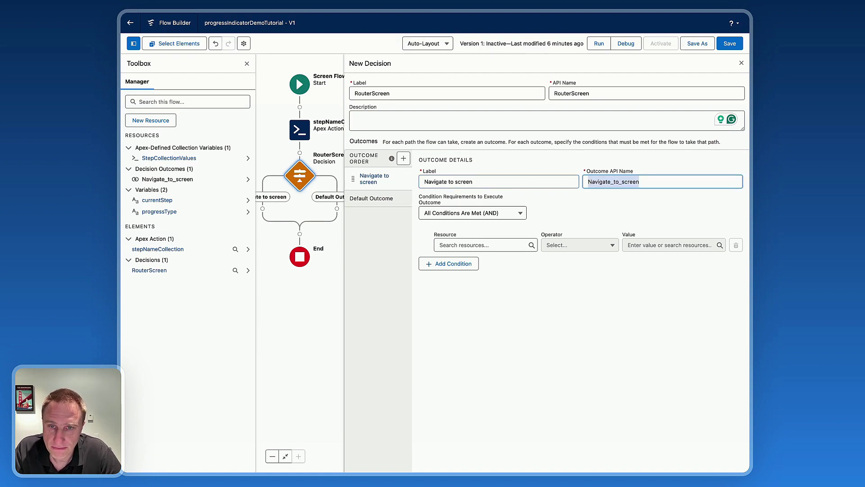
left_click(541, 182)
type("1")
left_click(659, 183)
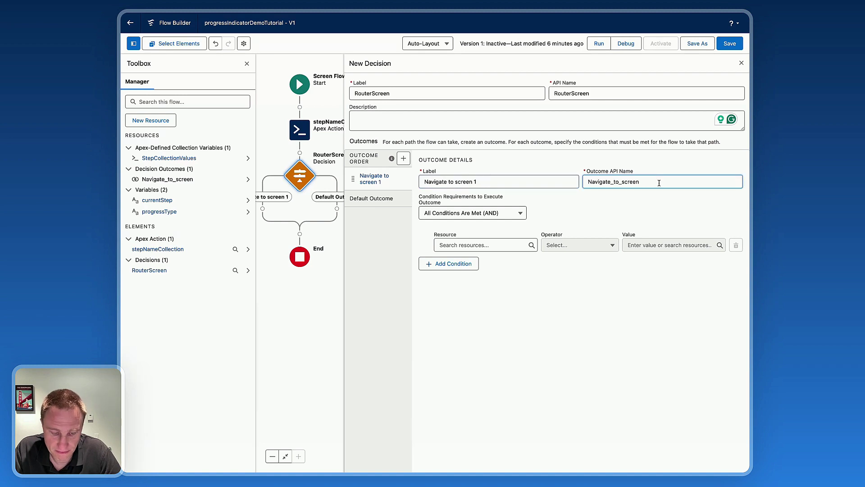
type("_1")
Make the Navigate to screen 1 outcome require currentStep Equals step1
left_click(459, 244)
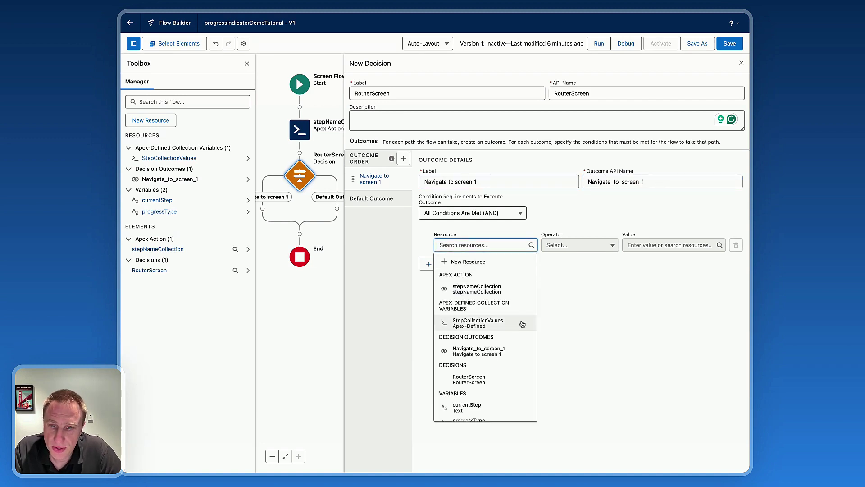
scroll(477, 376, "down", 2)
left_click(476, 365)
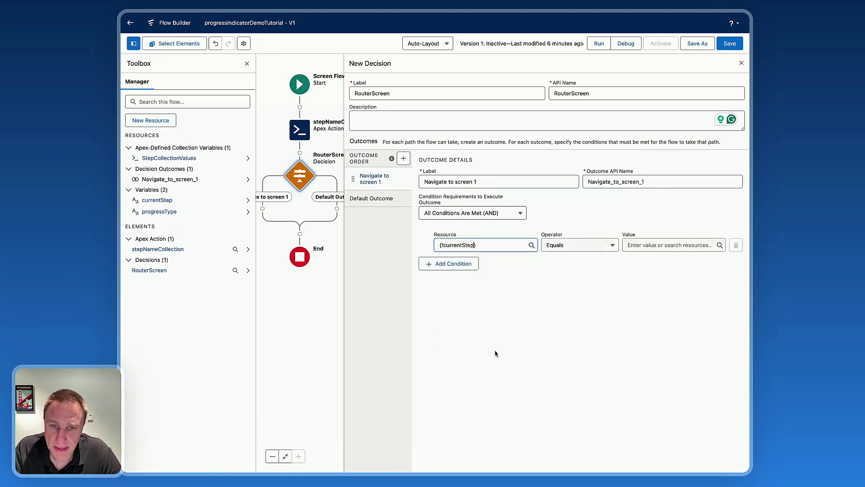
left_click(664, 244)
type("ste")
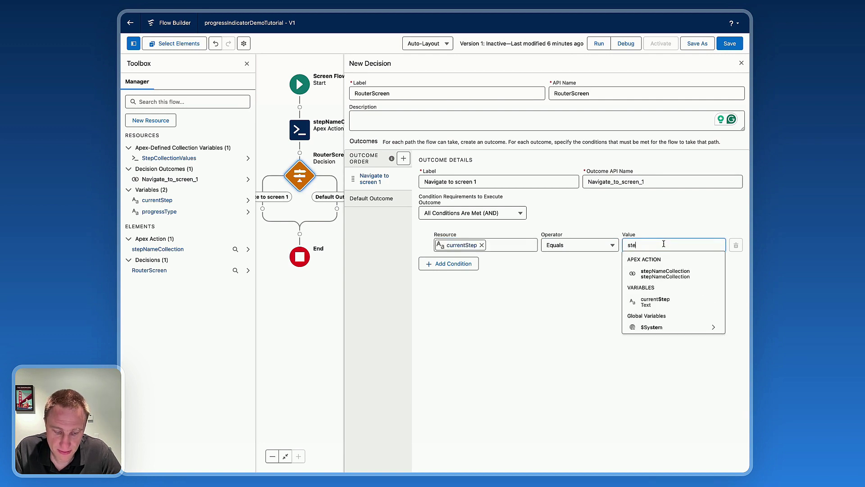
type("p1")
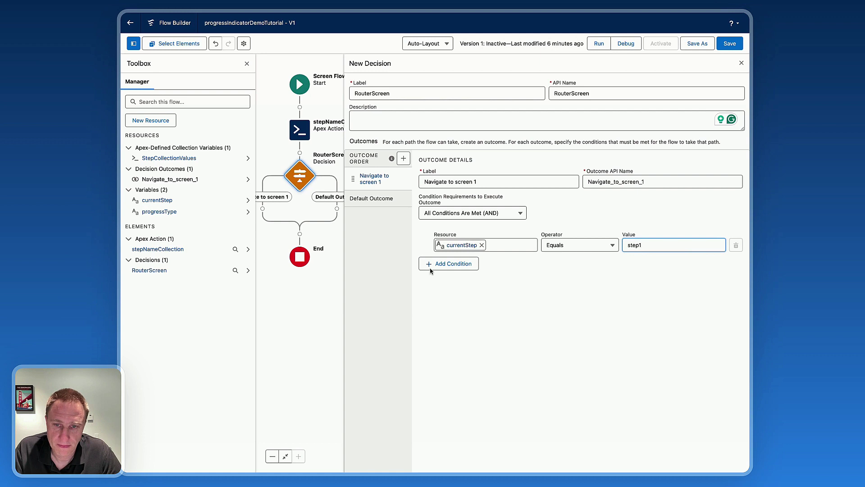
left_click(403, 158)
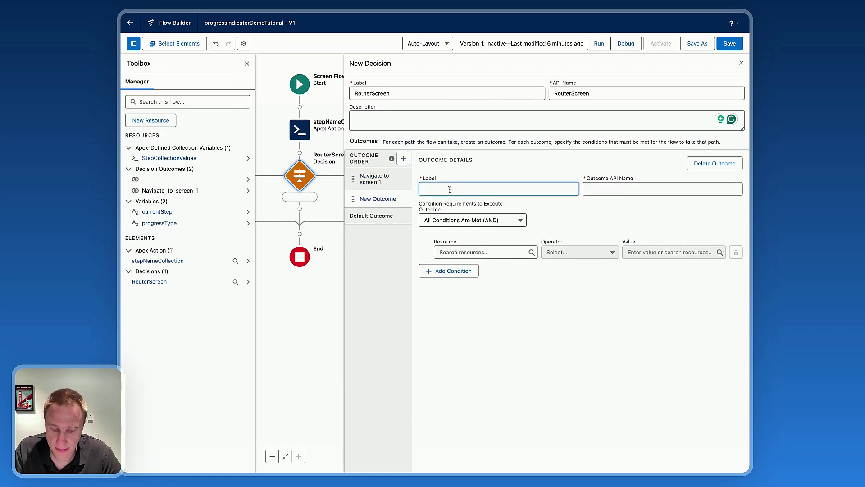
Name the second outcome Navigate to screen 2 with condition currentStep Equals step2
type("Navigate")
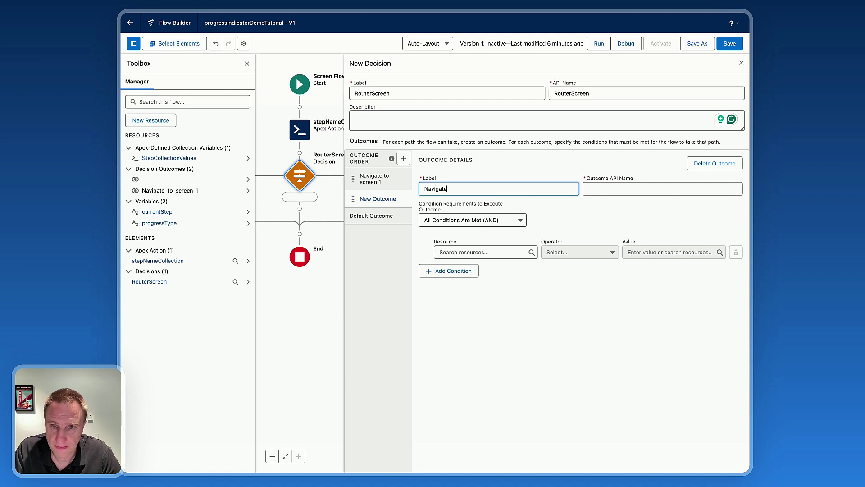
type(" to screen 2")
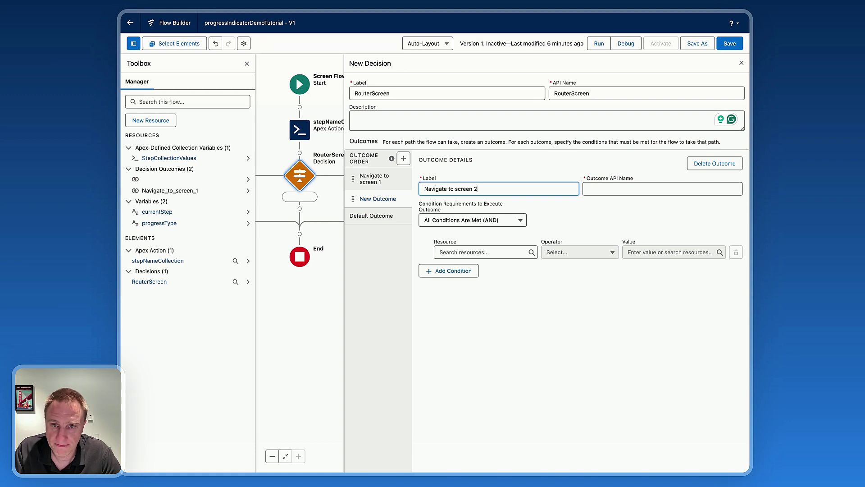
key("Tab")
left_click(493, 253)
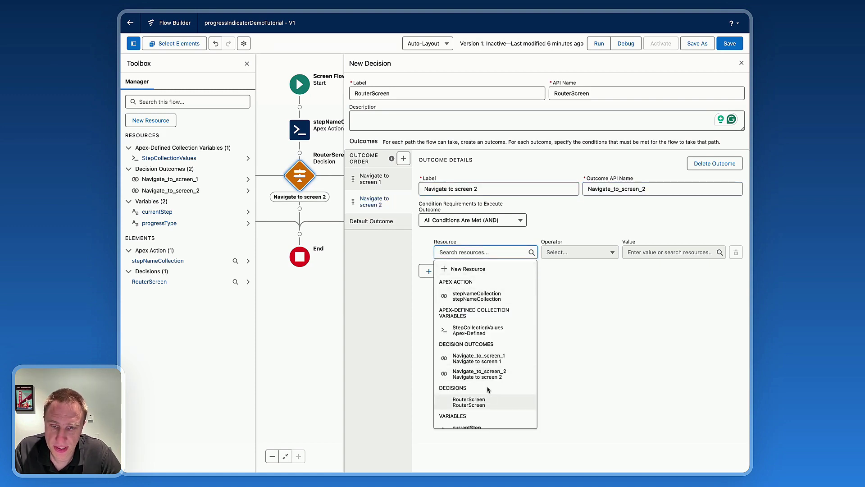
scroll(477, 338, "down", 3)
left_click(467, 351)
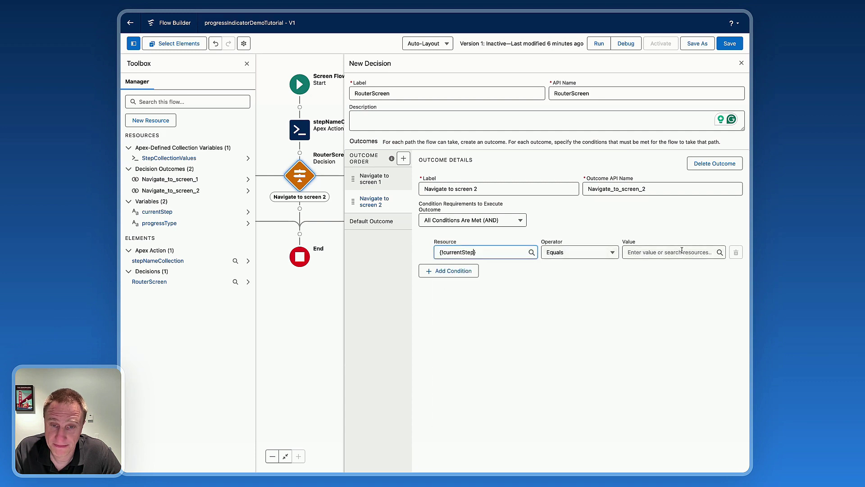
left_click(656, 253)
type("step")
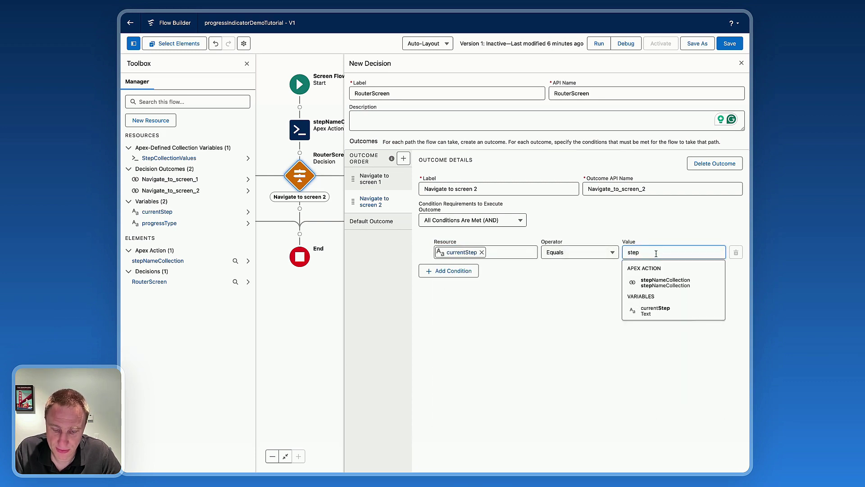
type("2")
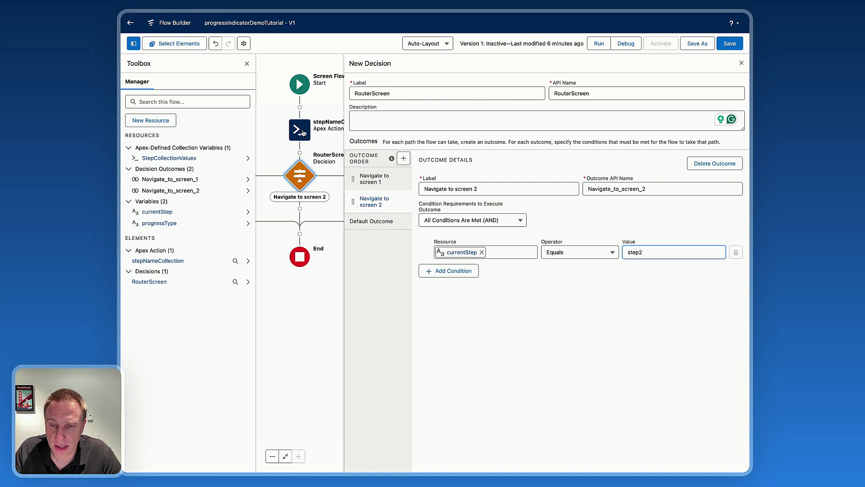
Add a Navigate to screen 3 outcome requiring currentStep Equals step3, then close the decision editor
left_click(402, 159)
type("Na")
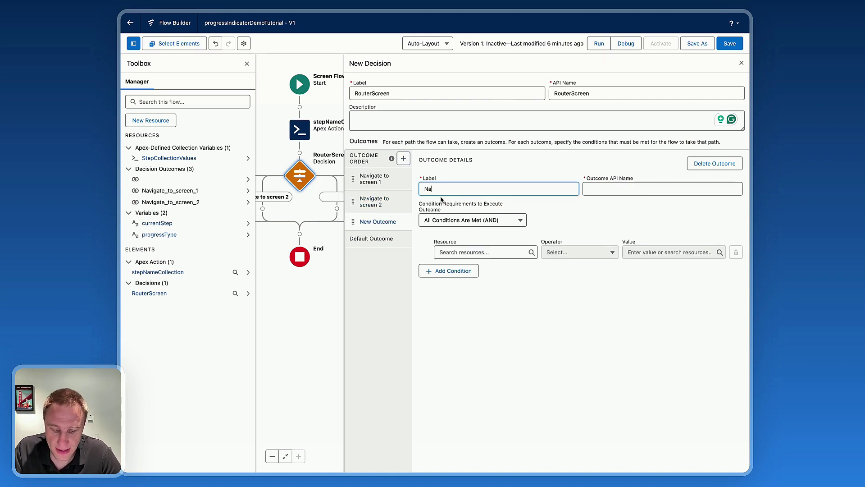
type("vigate t")
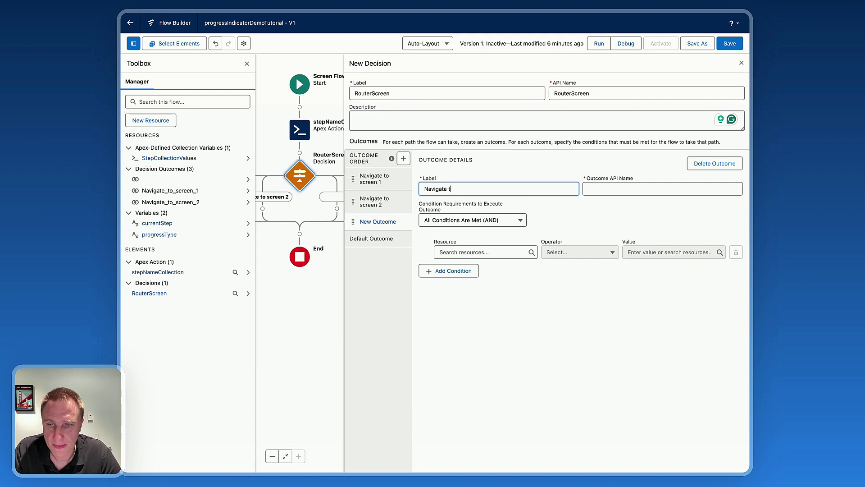
type("o screen 3")
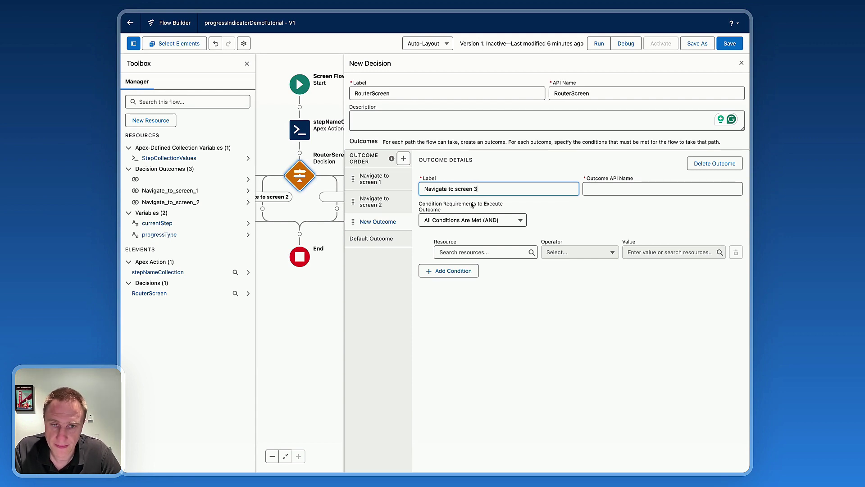
key("Tab")
left_click(483, 252)
scroll(473, 391, "down", 3)
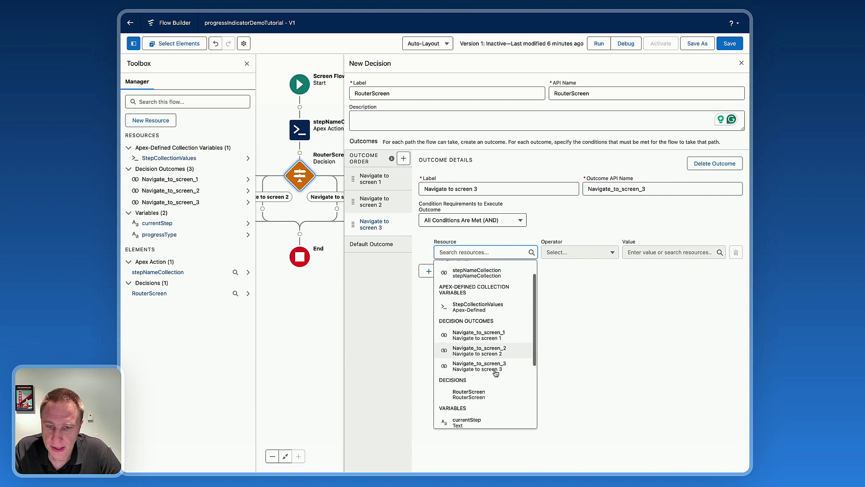
left_click(467, 345)
left_click(645, 252)
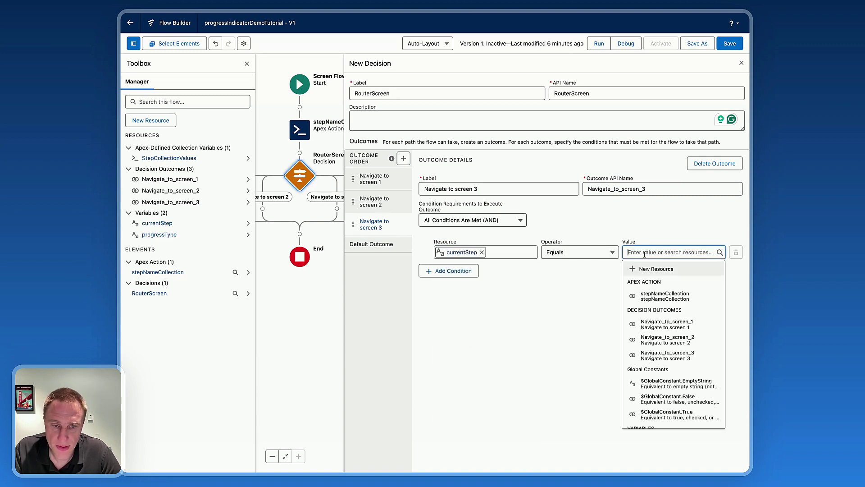
type("step3")
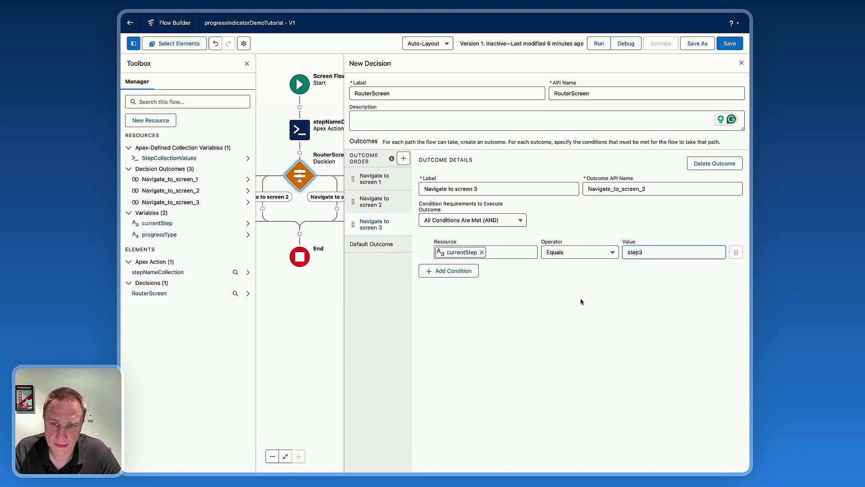
left_click(573, 280)
left_click(741, 63)
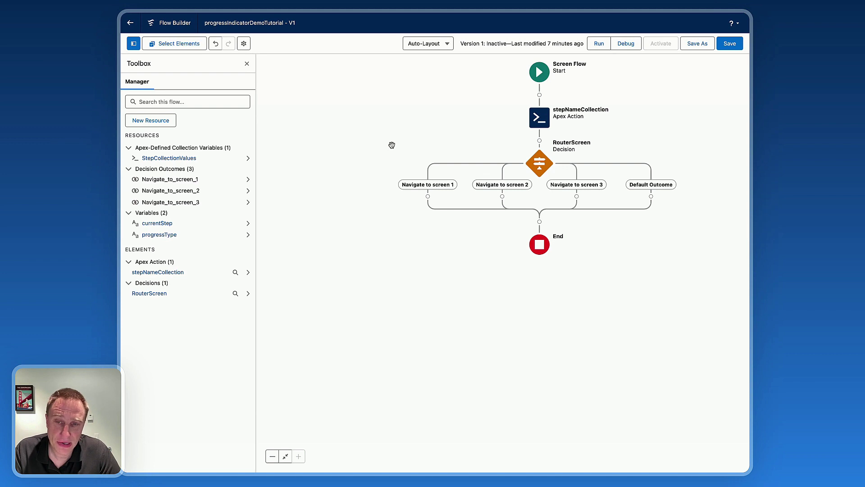
Use the + connector under Navigate to screen 1 to list Screen, Action and Subflow elements
left_click(427, 197)
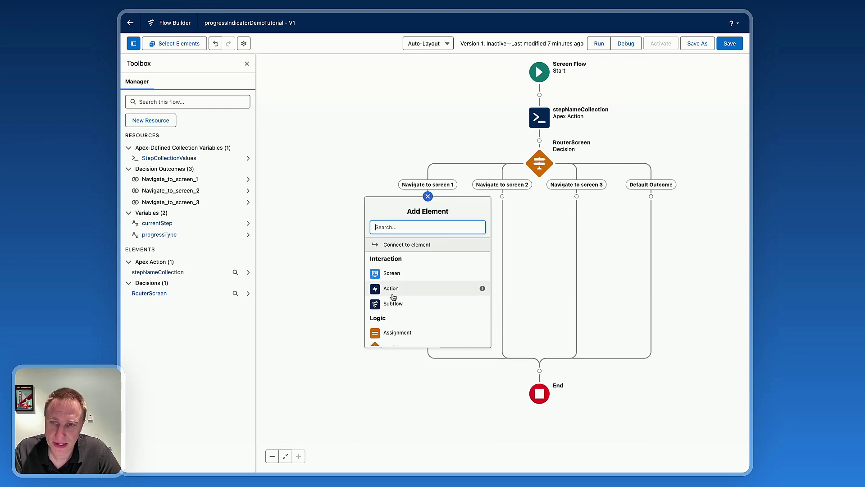
Add a screen labelled screen1step1 to the Navigate to screen 1 branch
left_click(404, 274)
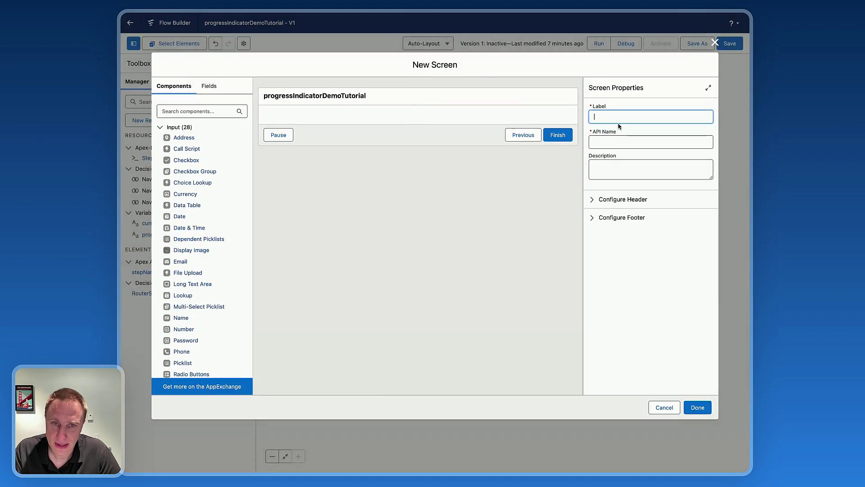
type("screen")
key("Tab")
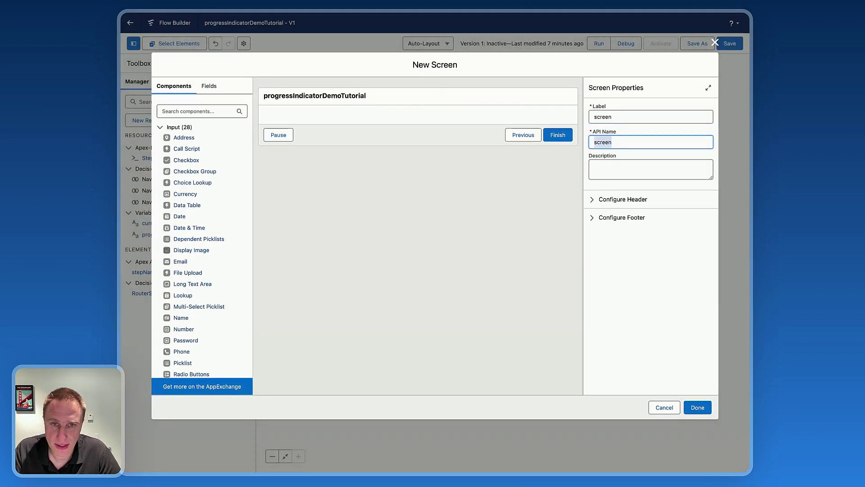
left_click(633, 118)
type("1")
key("Tab")
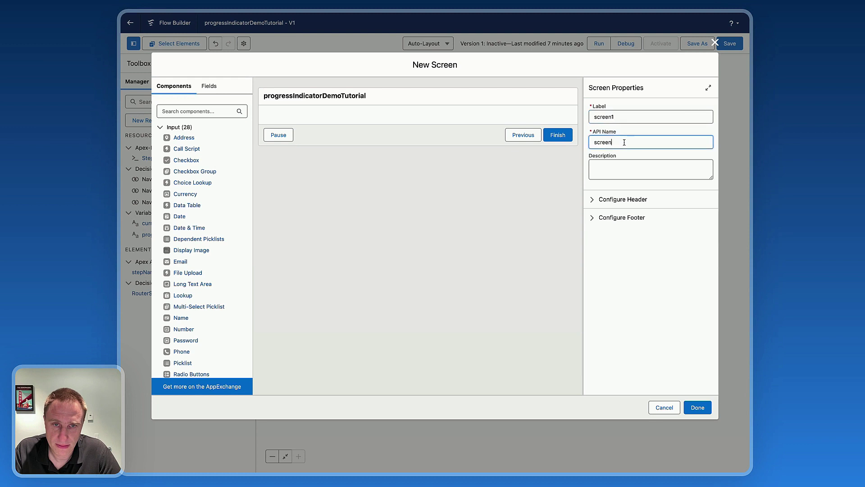
type("1")
left_click(629, 117)
type("step1")
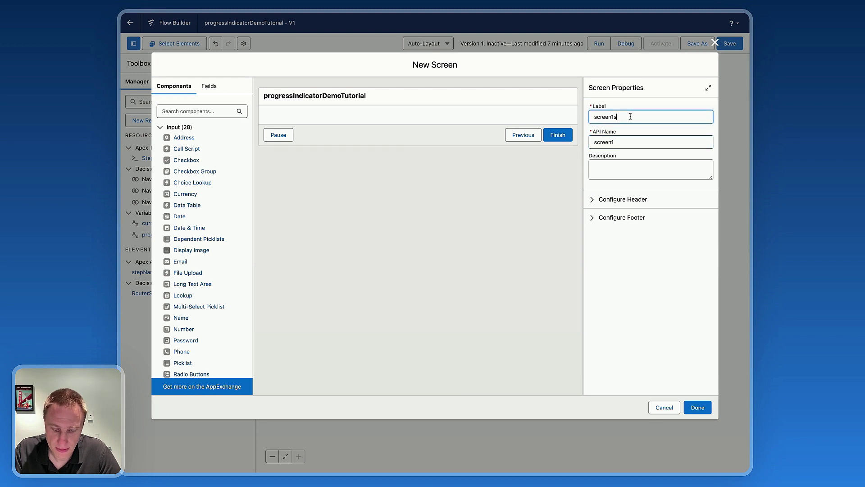
left_click(640, 142)
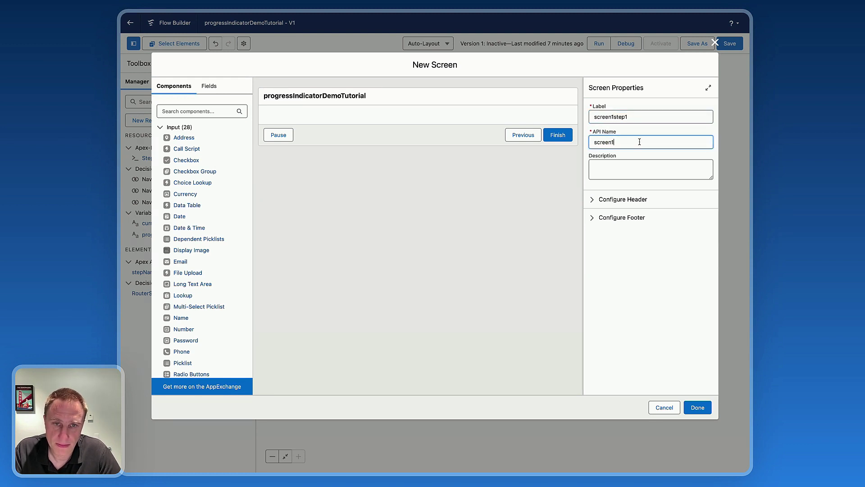
type("step1")
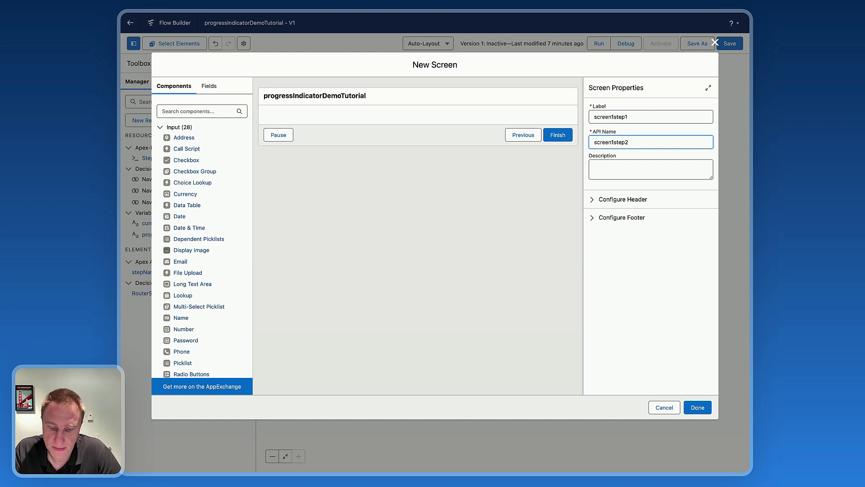
Hide the screen's header and its footer navigation buttons
left_click(593, 199)
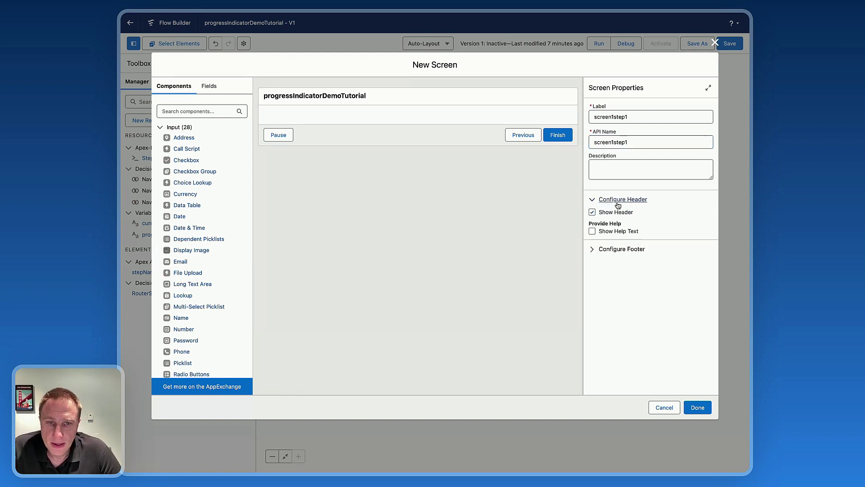
left_click(592, 212)
left_click(617, 248)
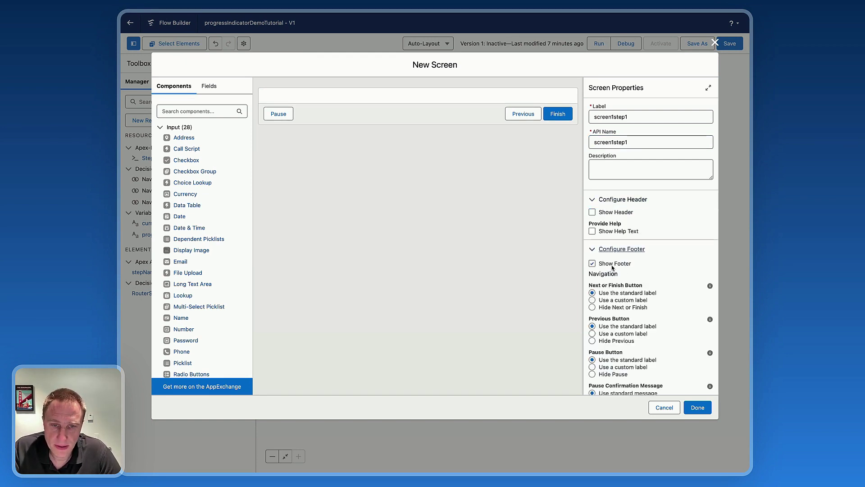
left_click(592, 263)
Place an Avonni Progress Indicator on the screen and name it progressIndicatorStep1
scroll(207, 269, "down", 15)
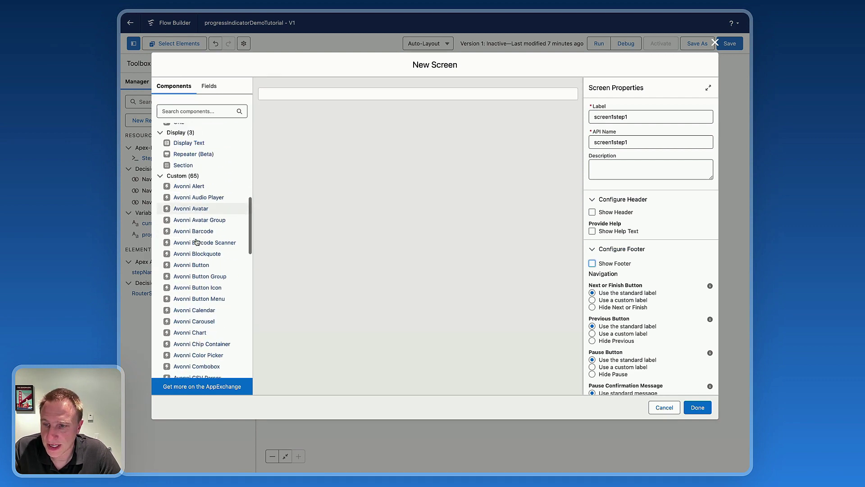
scroll(207, 275, "down", 8)
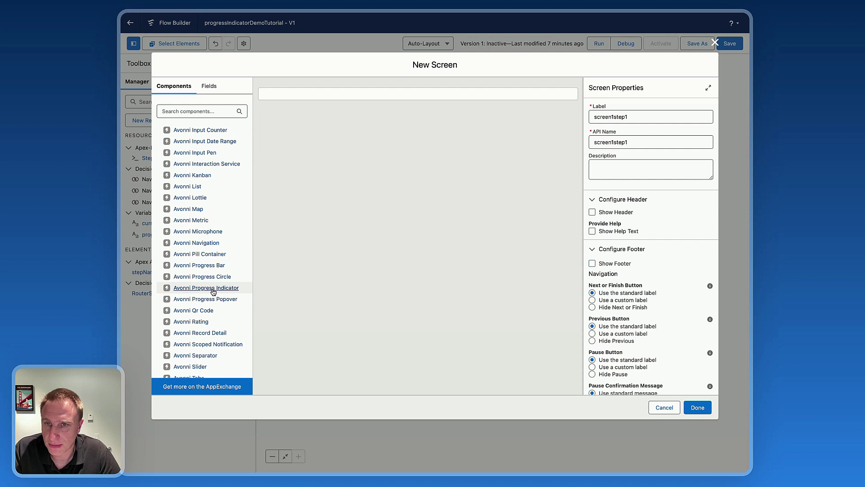
left_click_drag(214, 292, 415, 96)
left_click(654, 115)
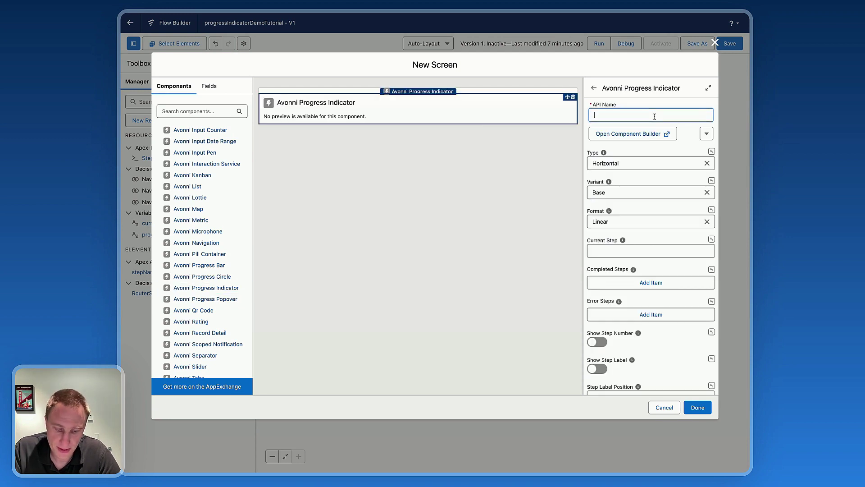
type("progressI")
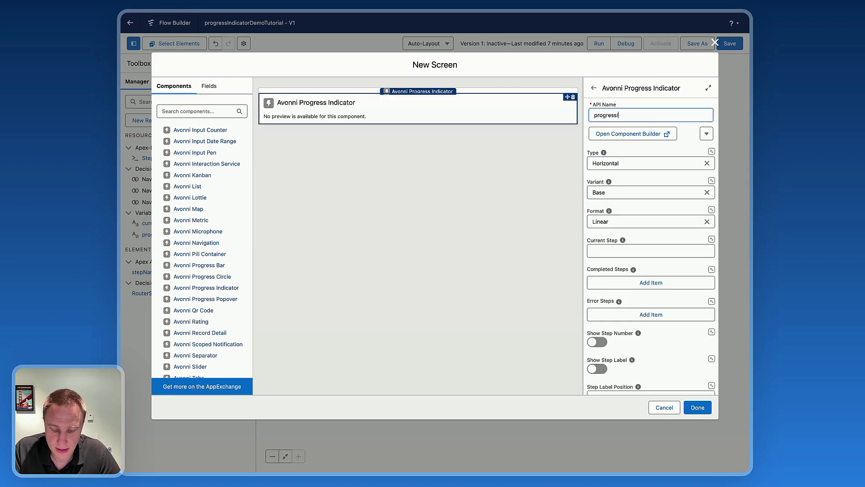
type("ndicatorStep1")
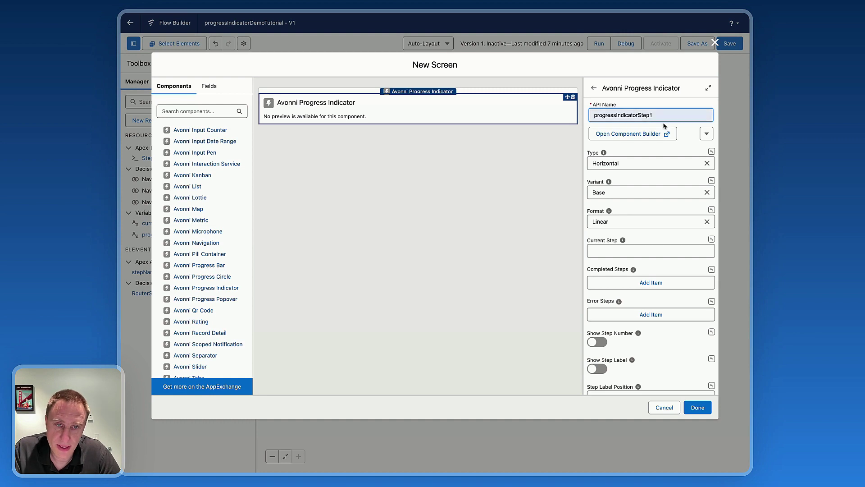
Open the indicator's component builder and look over the Type choices without changing them
left_click(606, 136)
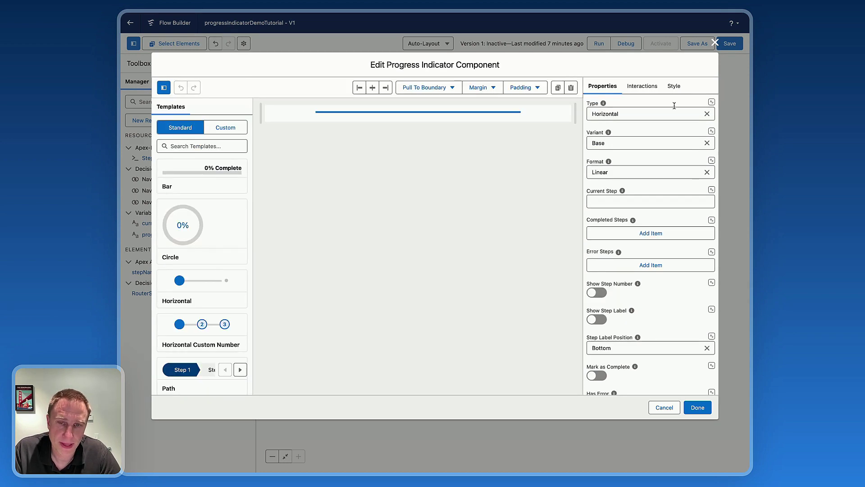
left_click(637, 114)
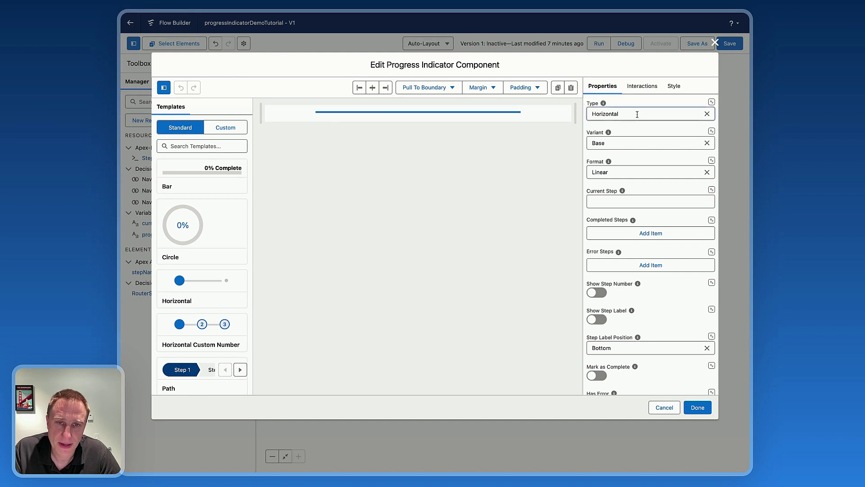
left_click(637, 114)
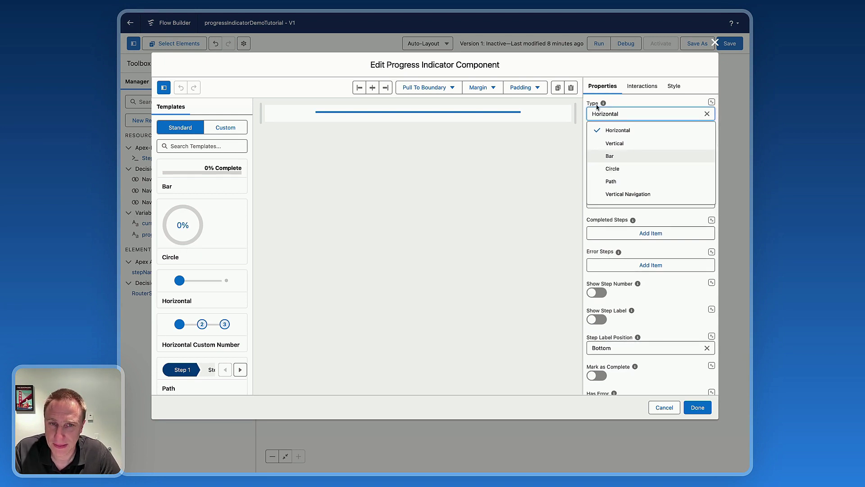
left_click(712, 103)
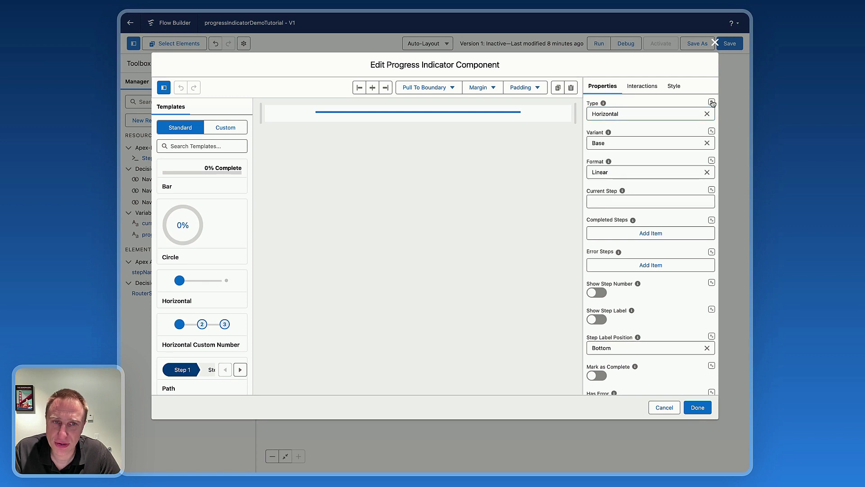
Map the indicator's Type to the Progress Type variable resource
left_click(713, 104)
left_click(695, 130)
left_click(625, 114)
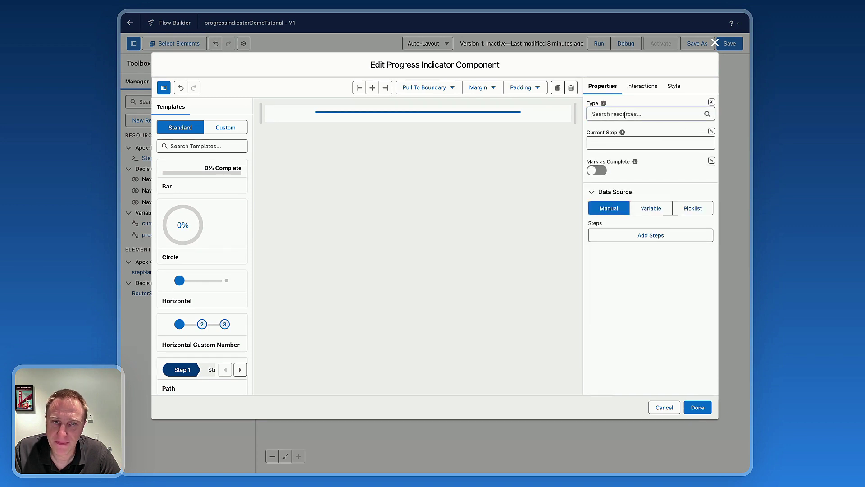
left_click(626, 169)
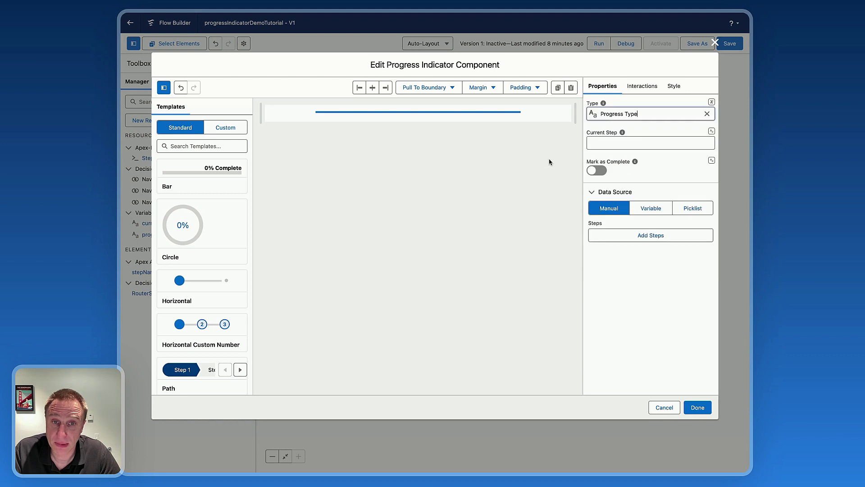
left_click(712, 102)
left_click(693, 129)
left_click(608, 114)
left_click(626, 167)
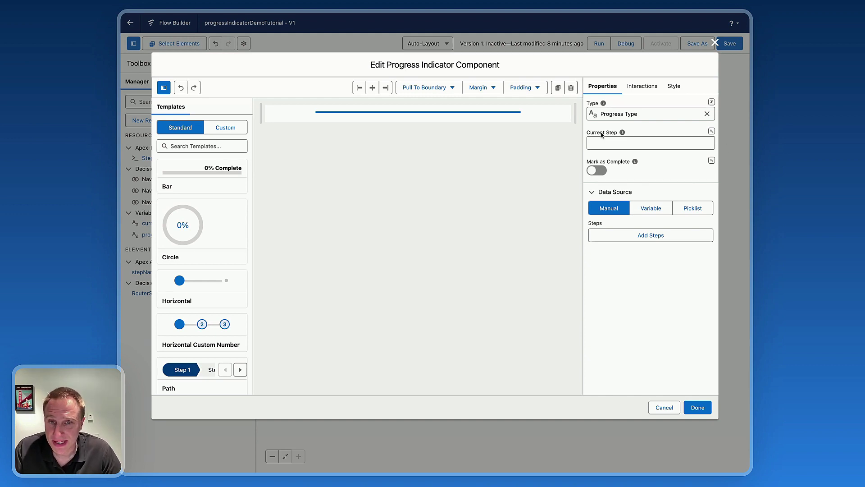
Map Current Step to the Current Step variable resource
left_click(711, 131)
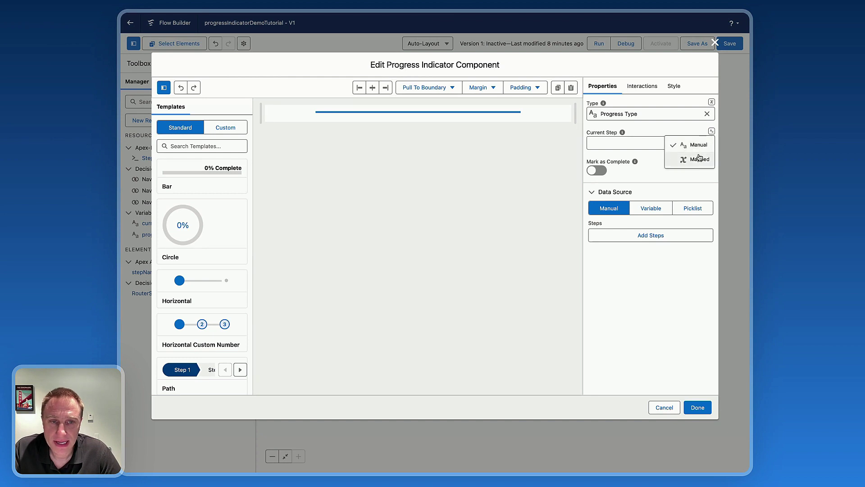
left_click(696, 161)
left_click(638, 142)
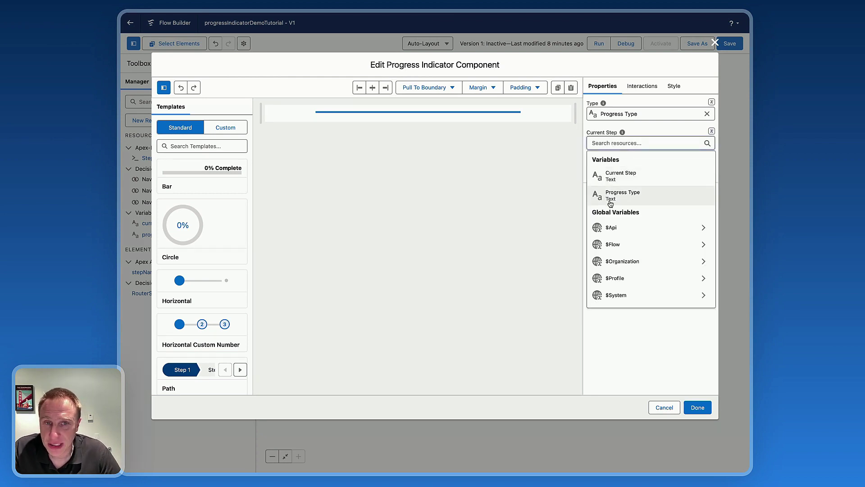
left_click(611, 179)
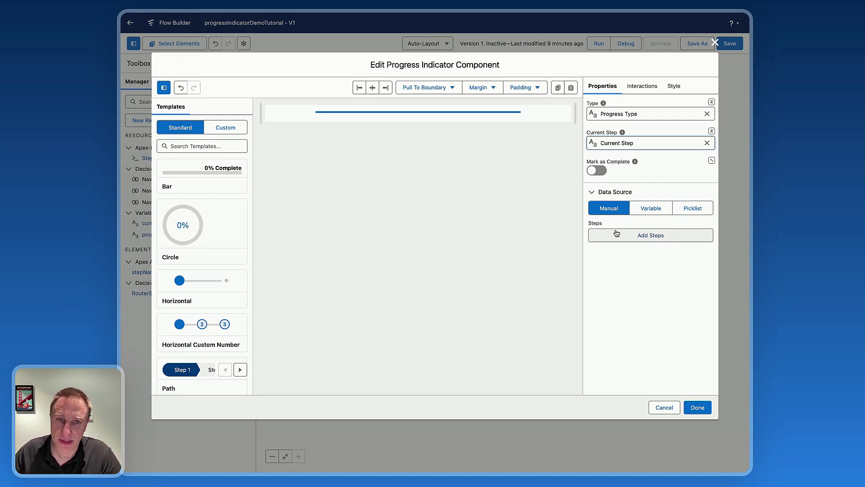
Use a Variable data source with Step Collection Values for the steps, then apply the builder
left_click(652, 212)
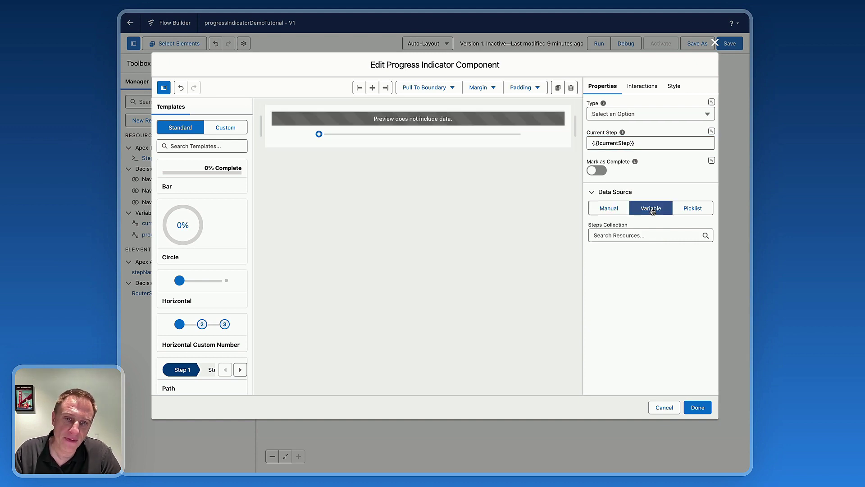
left_click(630, 234)
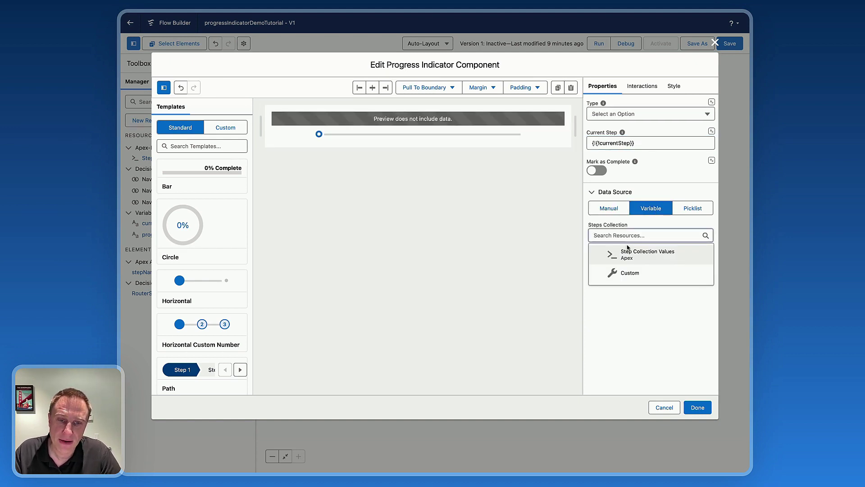
left_click(649, 256)
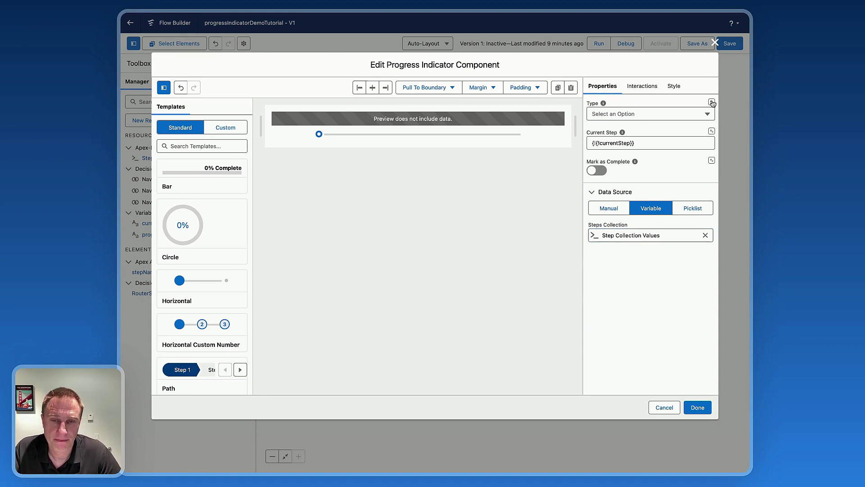
left_click(698, 407)
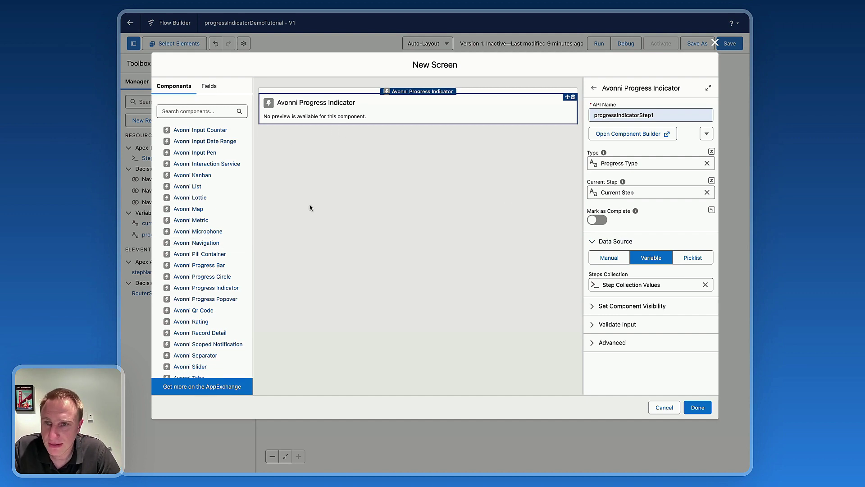
scroll(202, 224, "down", 3)
scroll(202, 224, "down", 2)
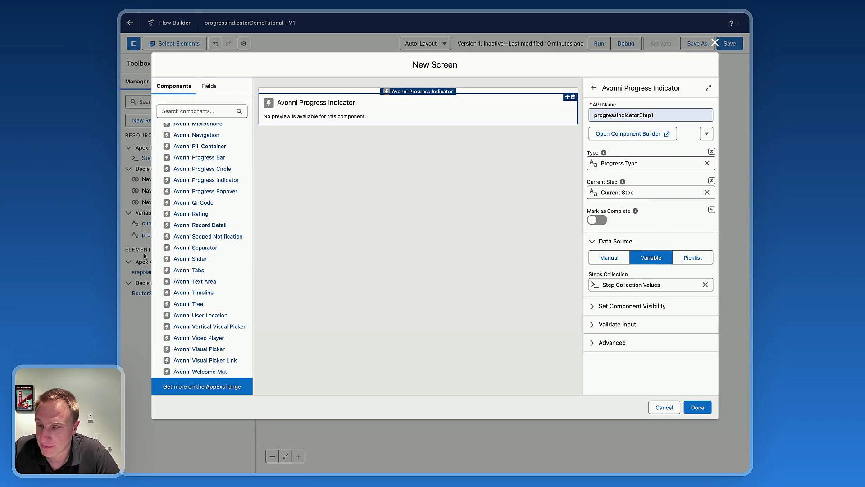
scroll(171, 197, "up", 5)
scroll(171, 196, "up", 15)
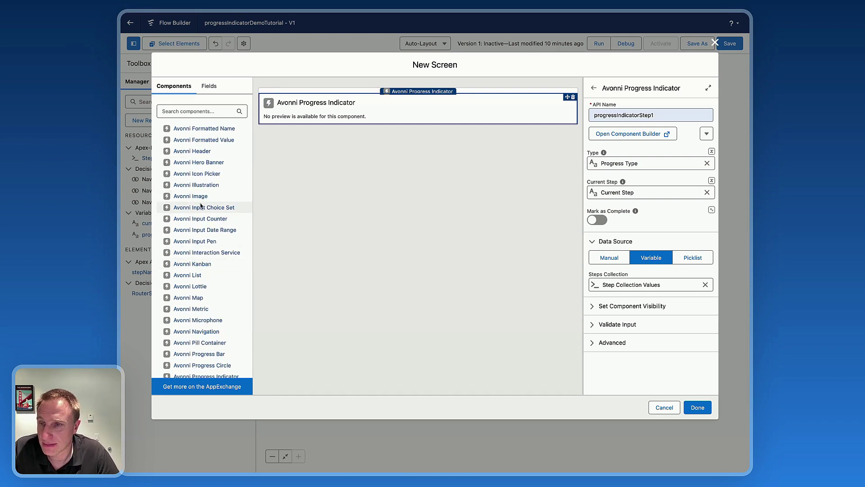
scroll(200, 206, "up", 5)
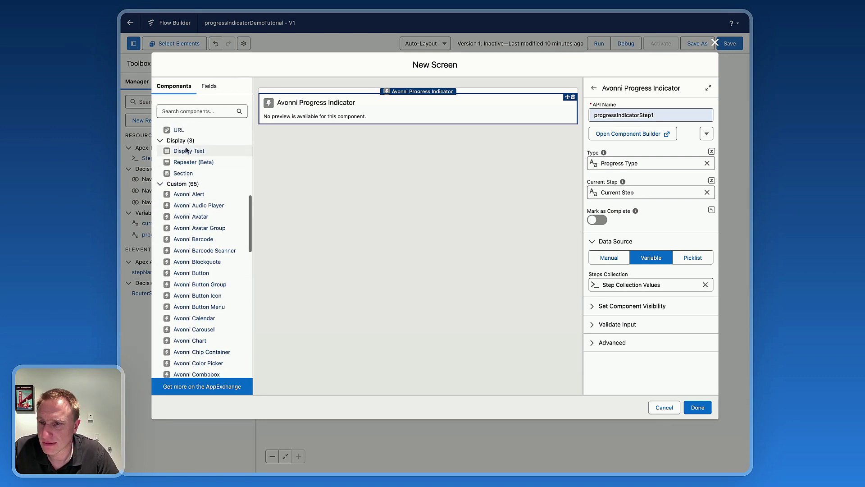
Place a Display Text named textStep1 below the indicator, reading 'This is step 1'
left_click_drag(185, 154, 369, 125)
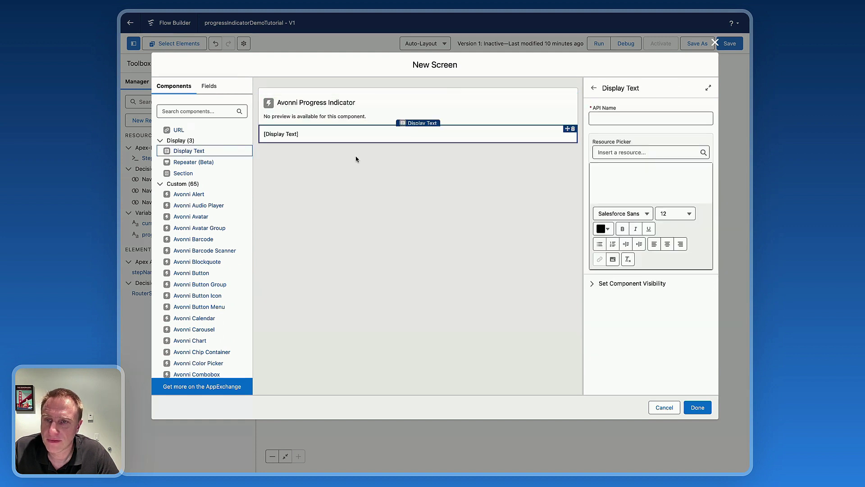
left_click(651, 117)
type("textSc")
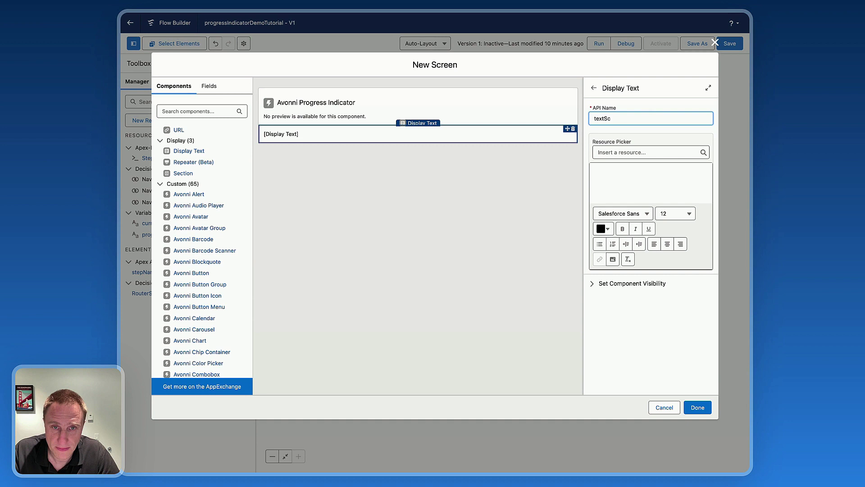
key("BackSpace")
type("tep1")
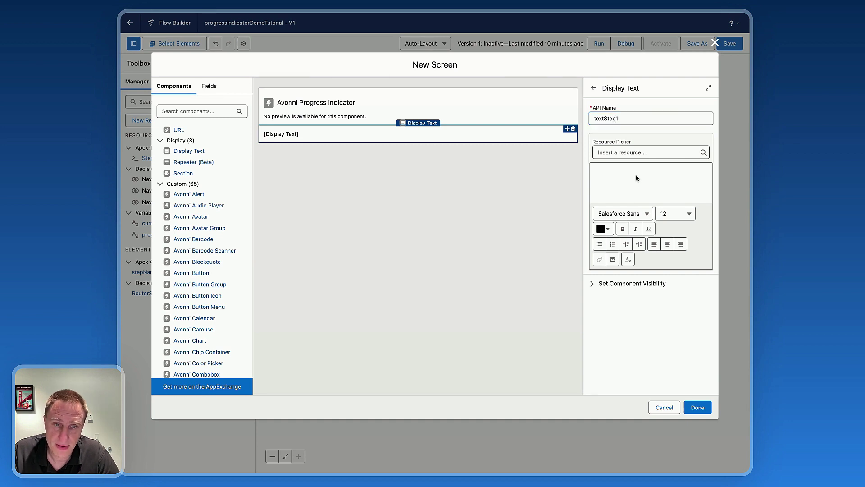
left_click(636, 175)
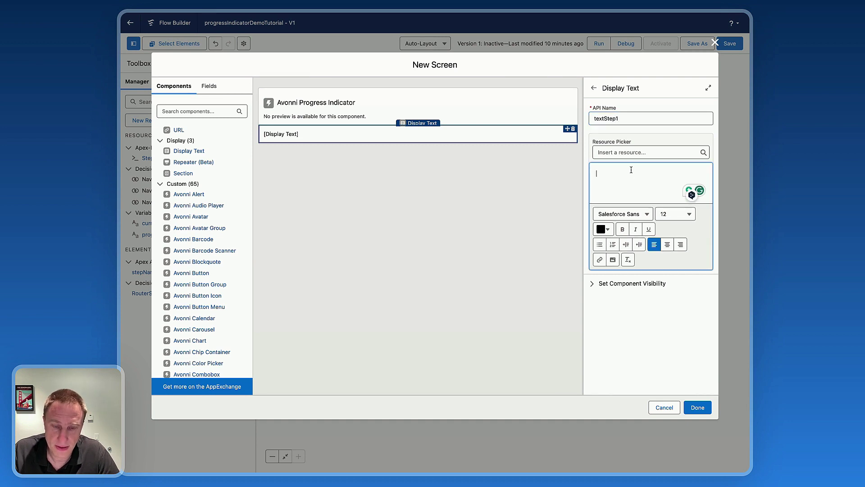
type("This is step 1")
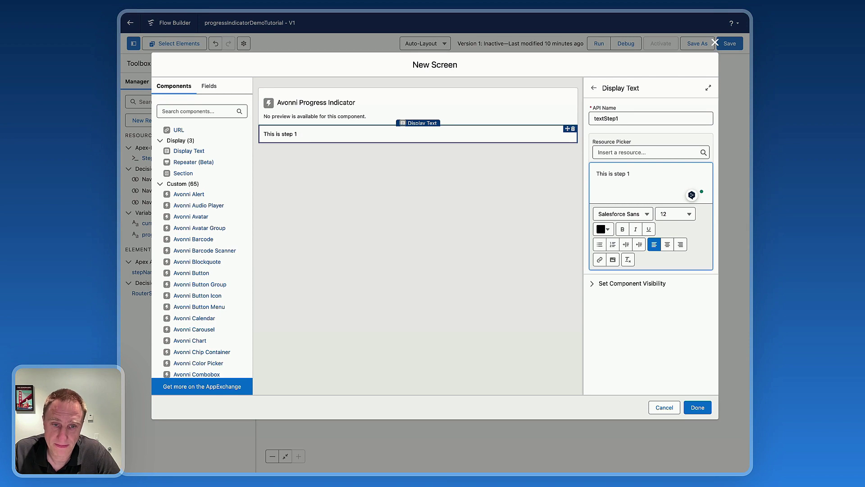
Make the 'This is step 1' text bold and colour it blue #2609E1
left_click(421, 208)
left_click(456, 143)
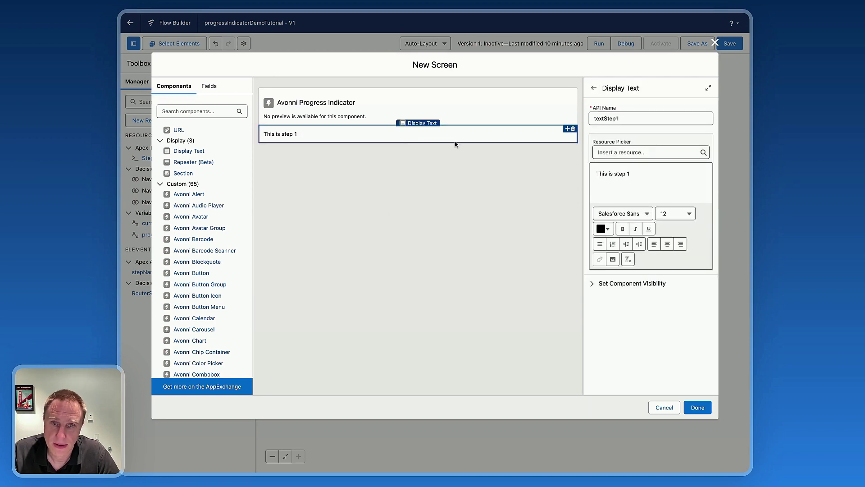
left_click_drag(639, 175, 596, 175)
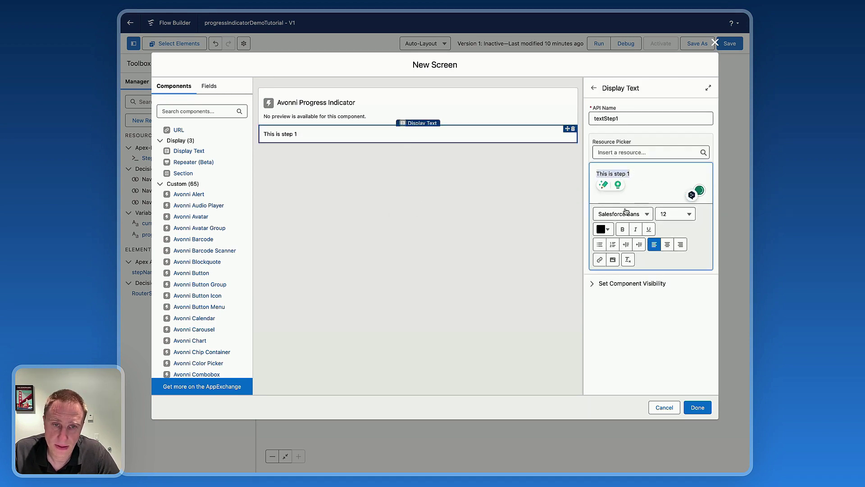
key("super+b")
left_click(603, 231)
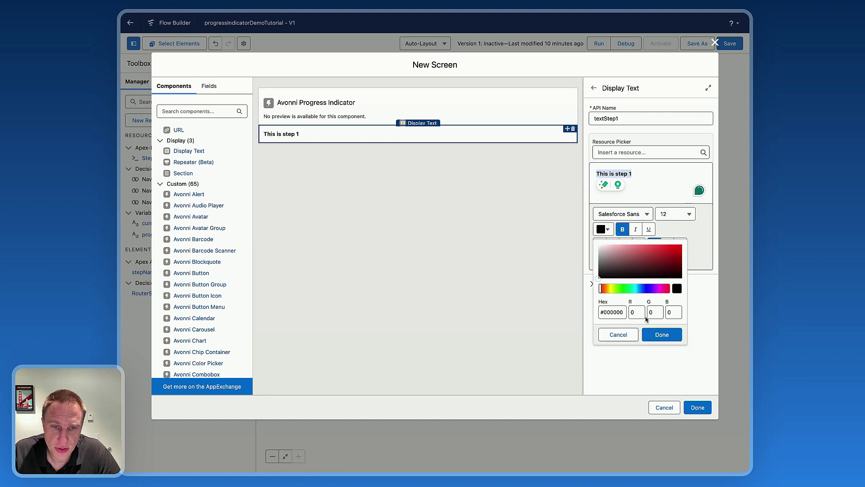
left_click(647, 288)
left_click(679, 249)
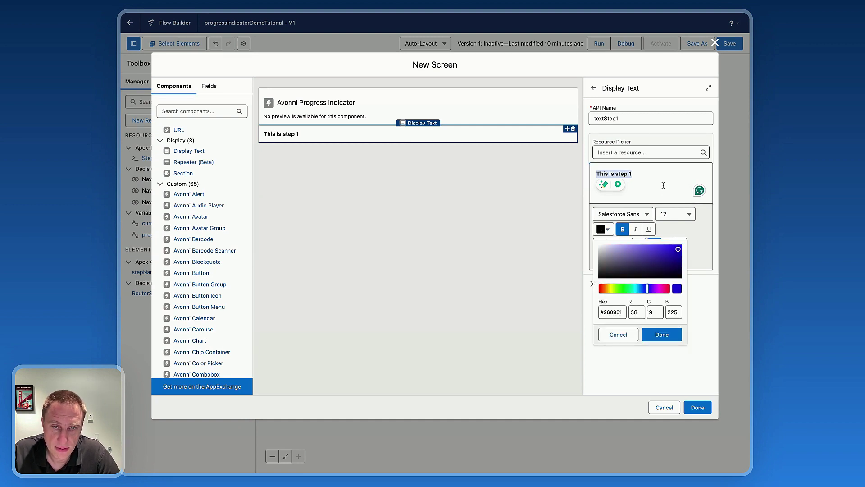
left_click(661, 336)
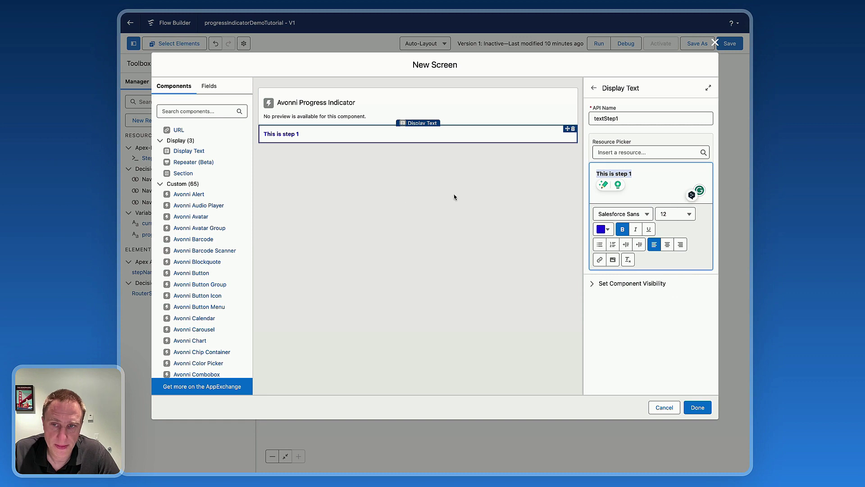
left_click(382, 195)
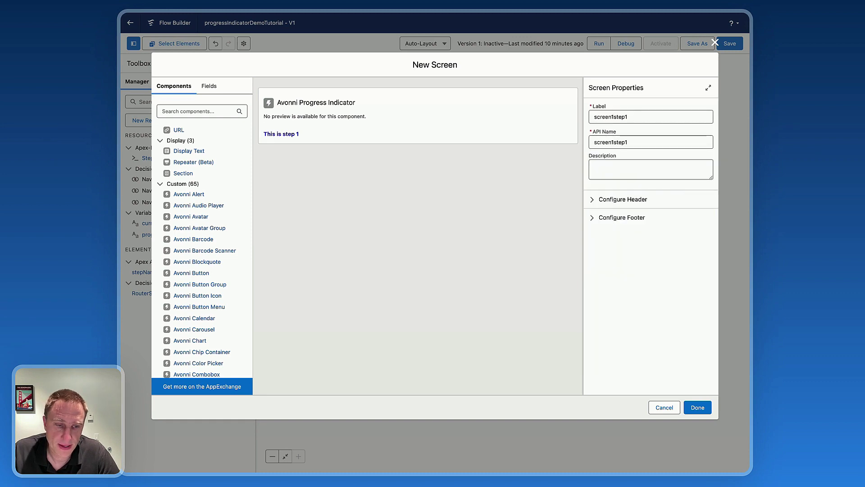
Finish screen1step1 and return to the canvas with it on the Navigate to screen 1 branch
left_click(697, 408)
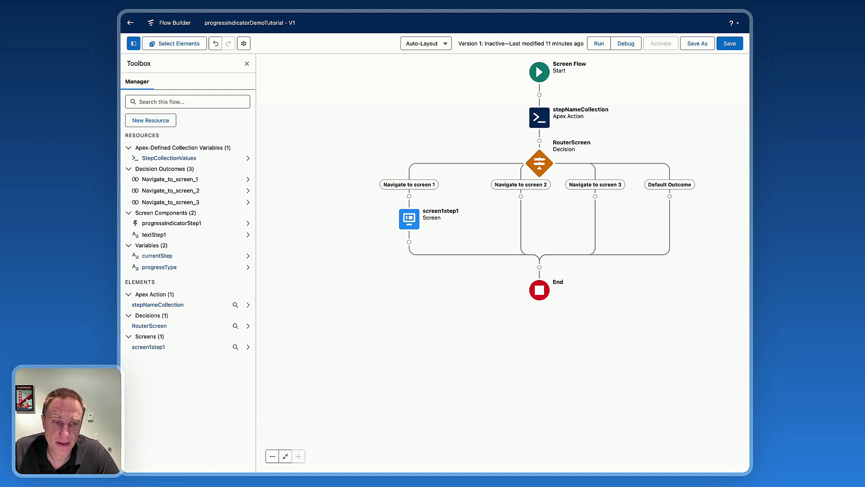
Add an Assignment after screen1step1 labelled 'Assignment Step Screen 1'
left_click(409, 242)
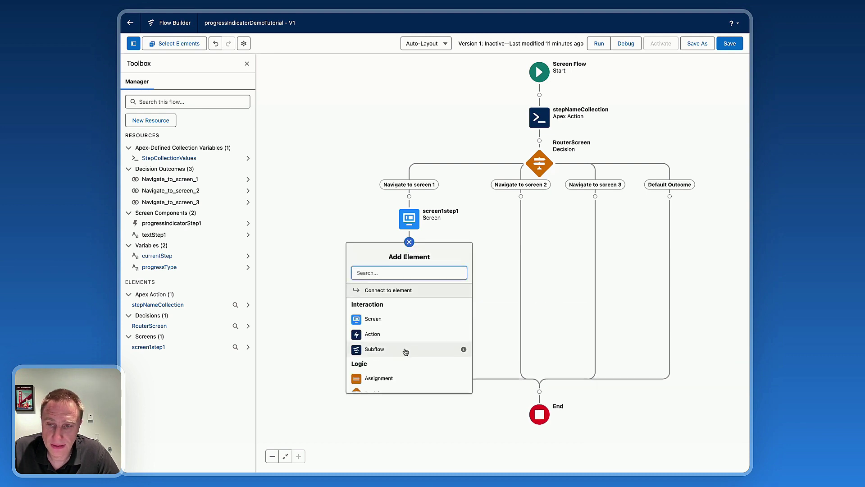
left_click(378, 380)
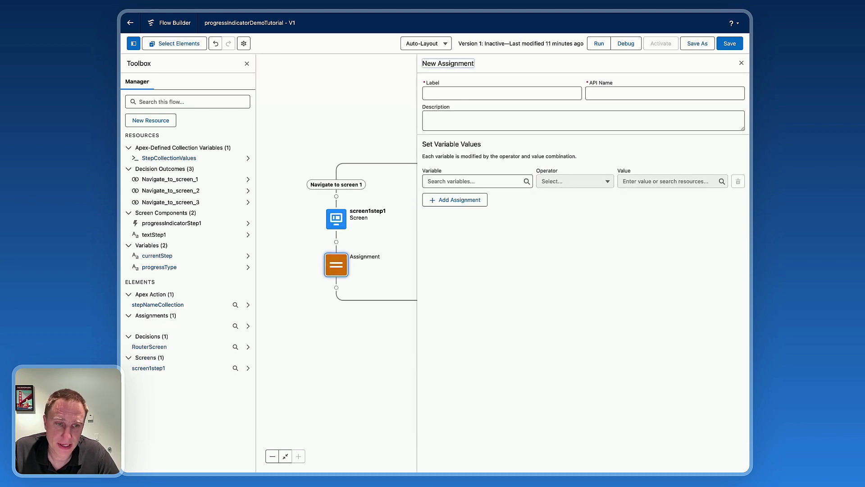
left_click(504, 93)
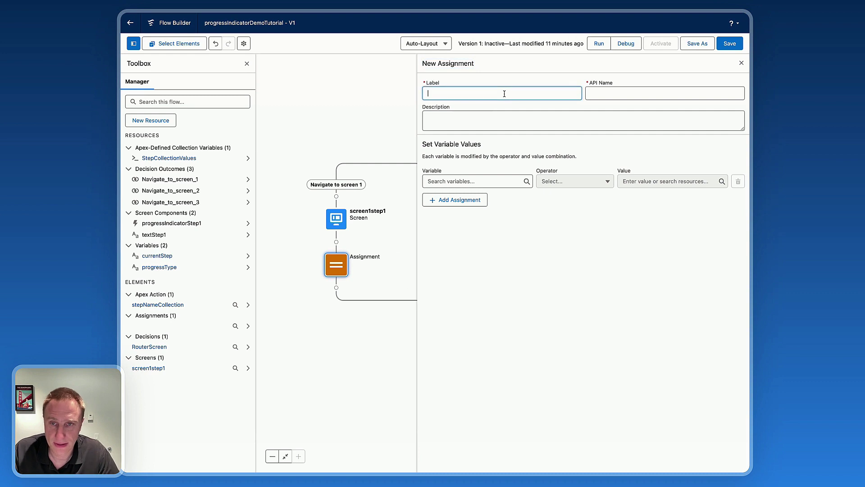
type("Assignment")
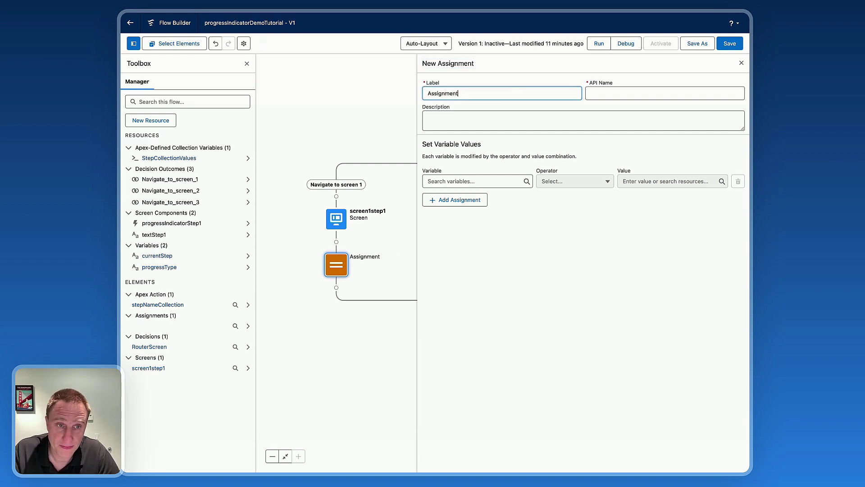
type(" Step ")
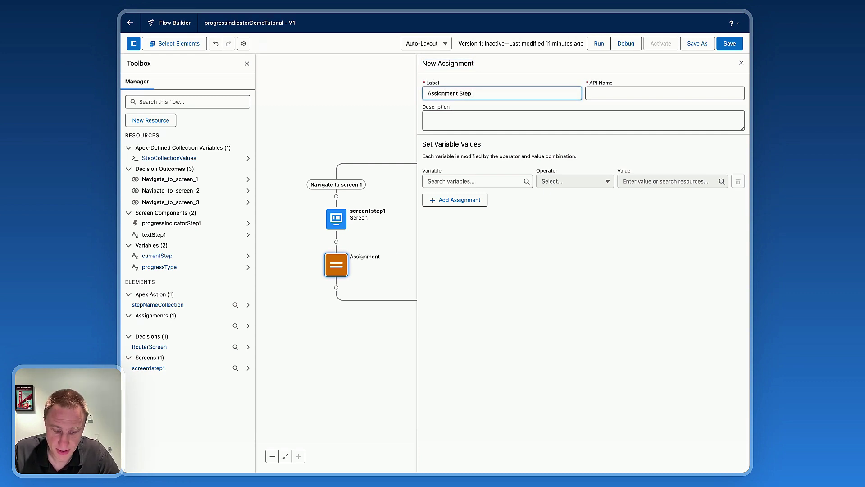
type("Screen 1")
key("Tab")
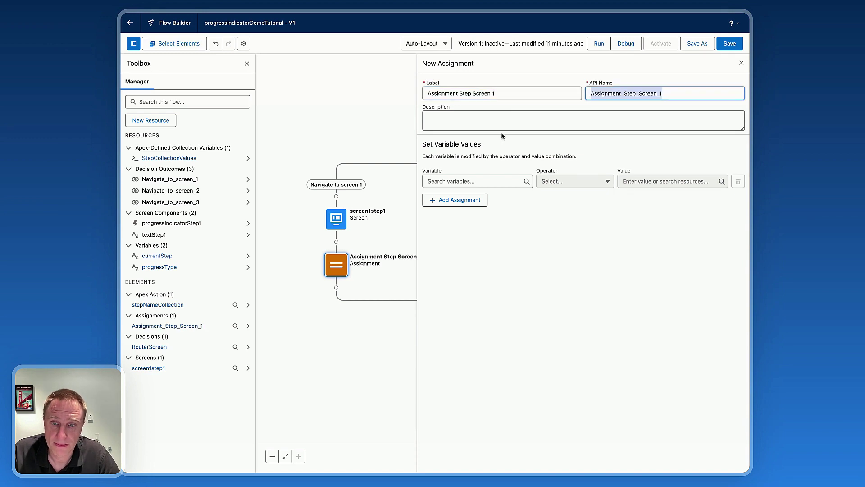
Set currentStep Equals {!progressIndicatorStep1.clickedStepValue} and close the assignment panel
left_click(475, 181)
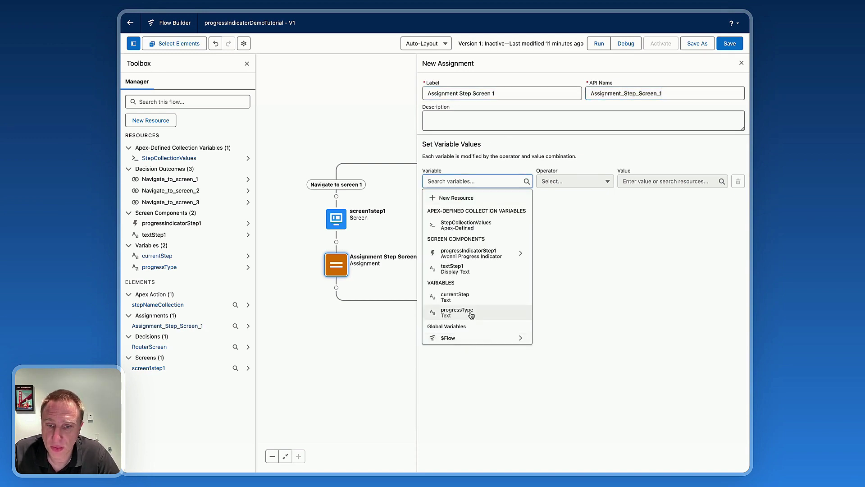
left_click(460, 298)
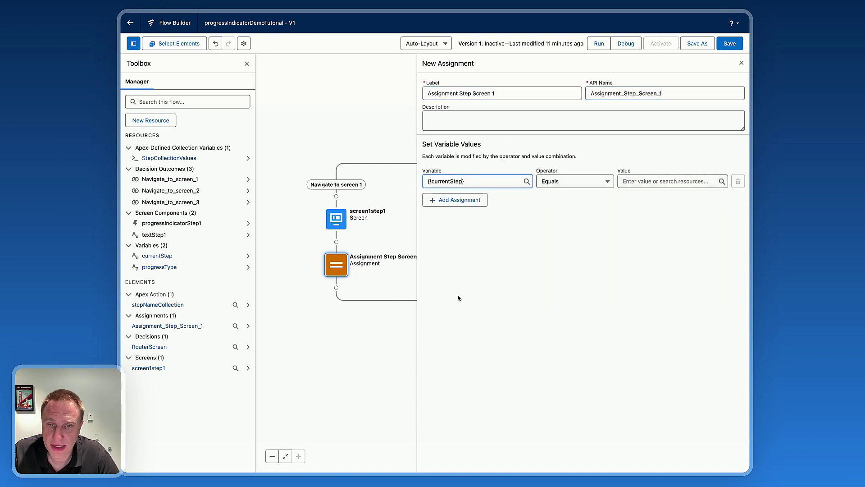
left_click(650, 181)
scroll(652, 215, "down", 3)
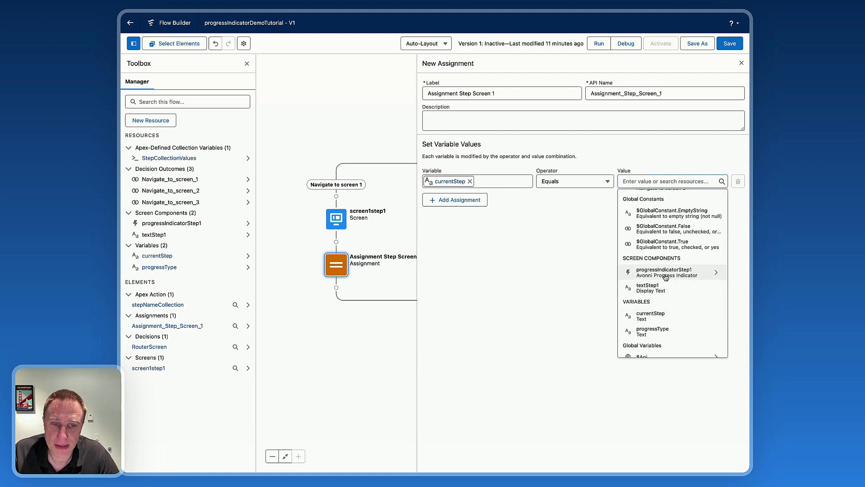
left_click(666, 274)
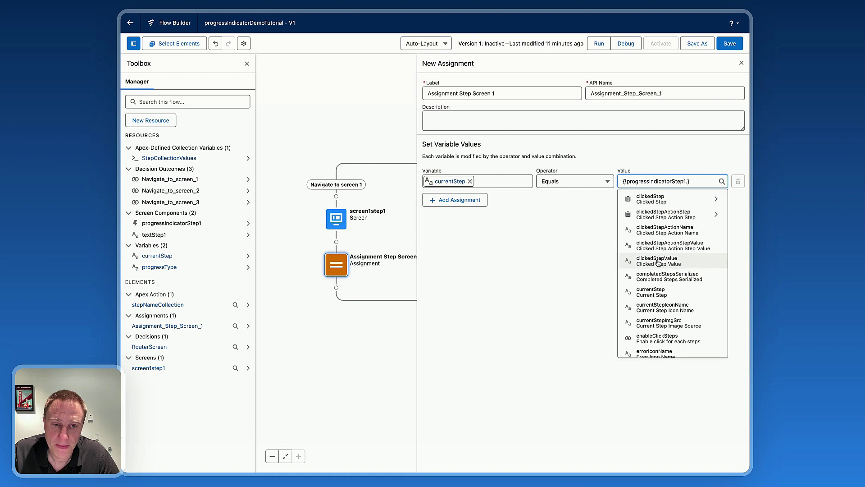
left_click(657, 266)
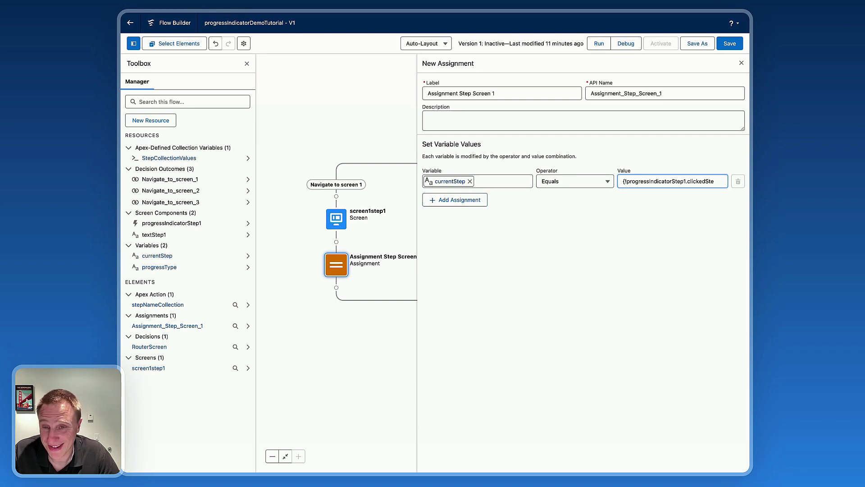
left_click(588, 271)
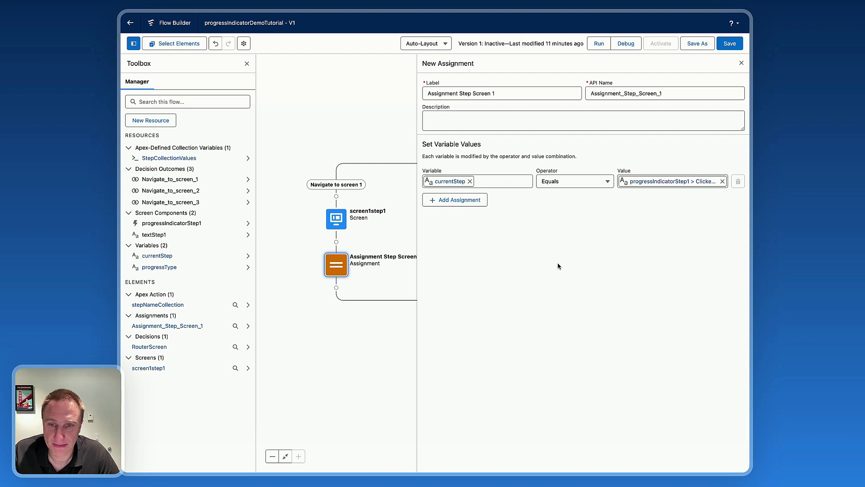
left_click(742, 63)
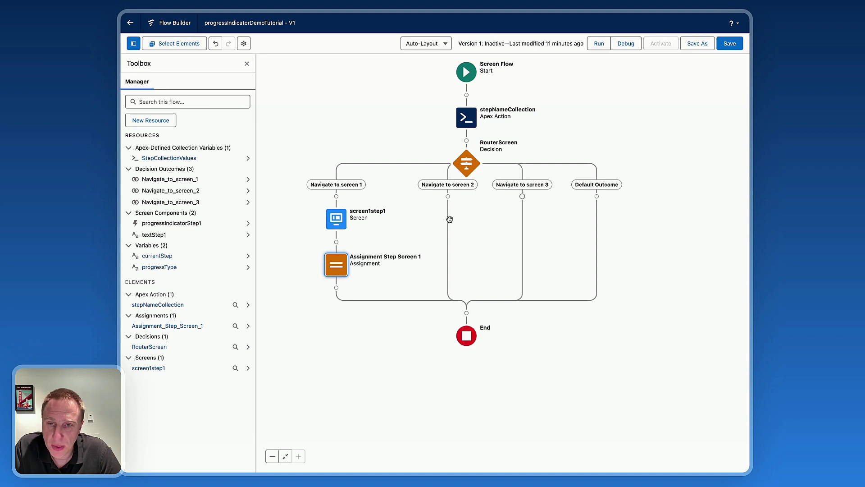
Add a screen on the Navigate to screen 2 branch with label and API name screen2
left_click(448, 197)
left_click(451, 269)
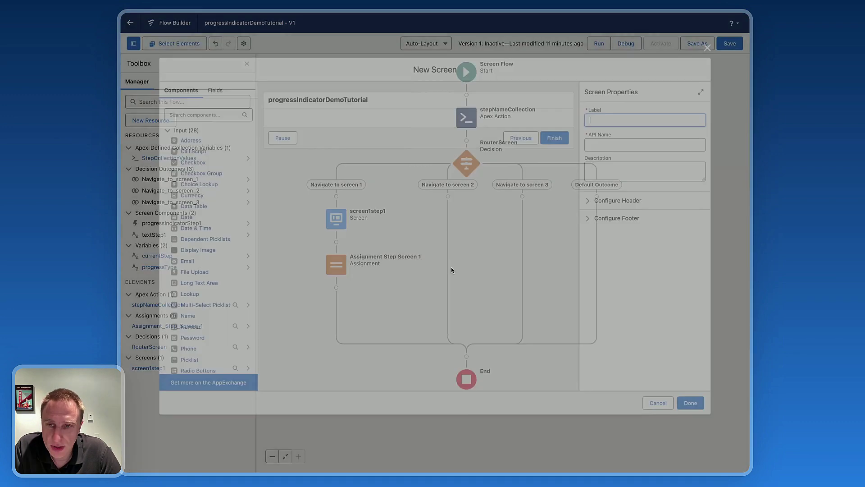
type("scree")
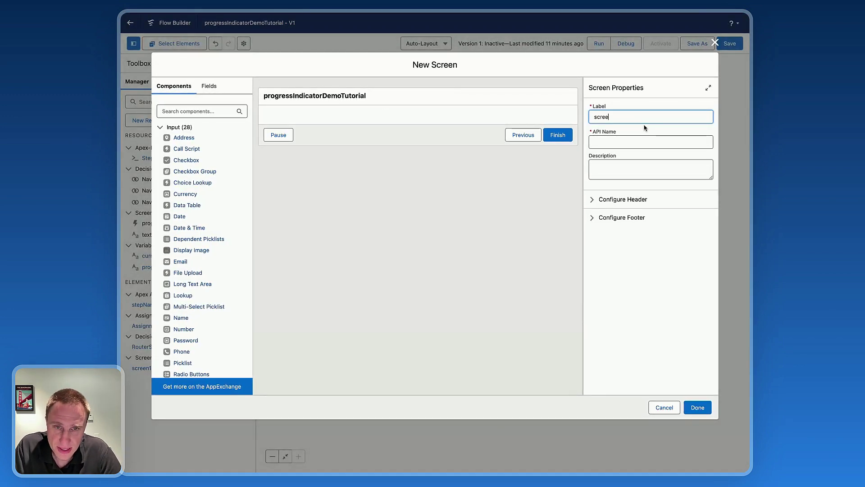
type("en2")
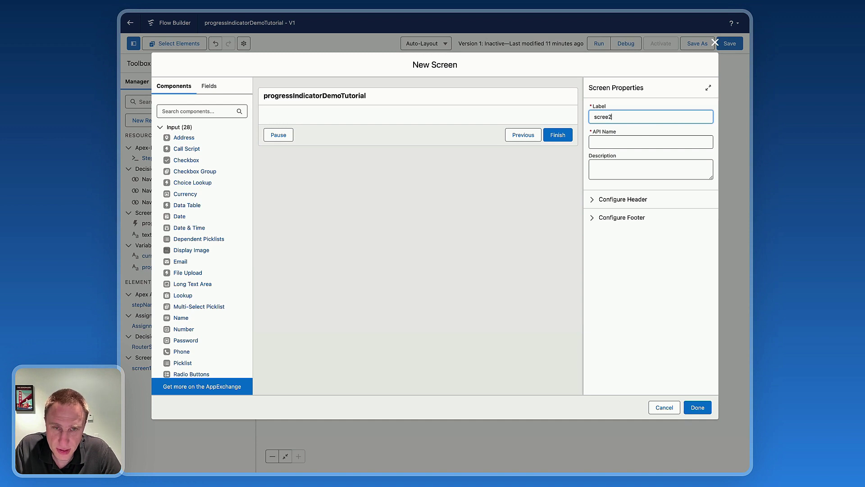
key("Tab")
double_click(643, 120)
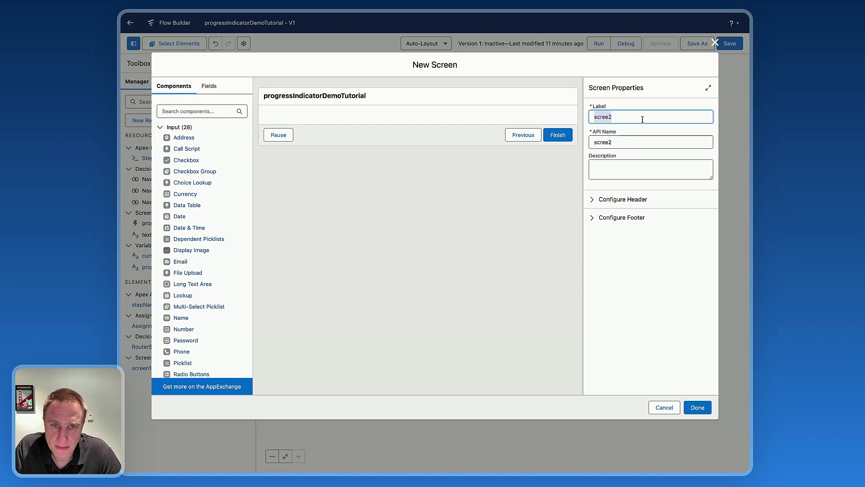
type("screen")
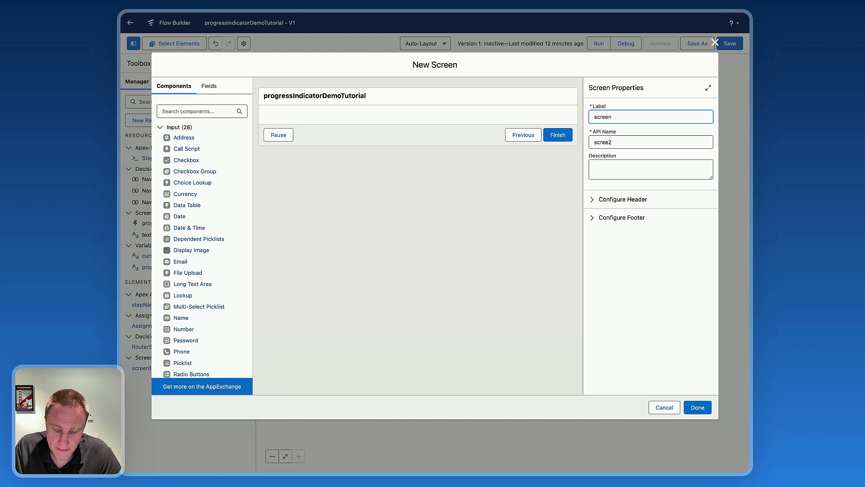
type("2")
key("Tab")
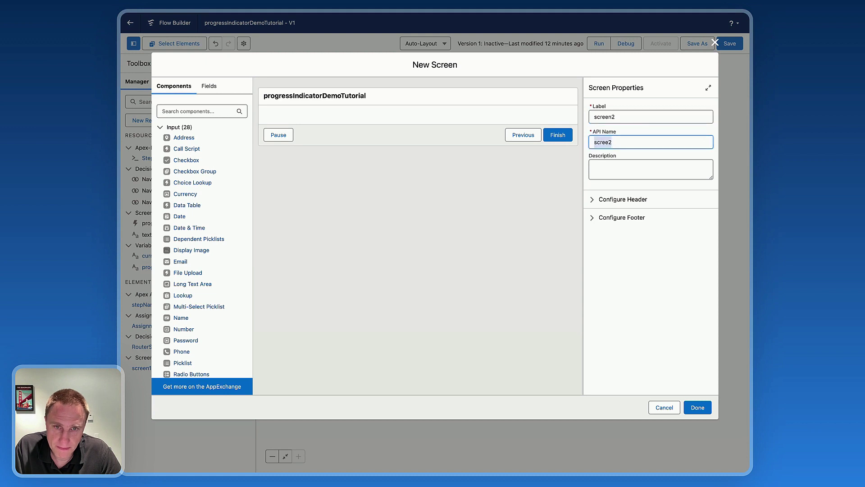
double_click(609, 117)
key("BackSpace")
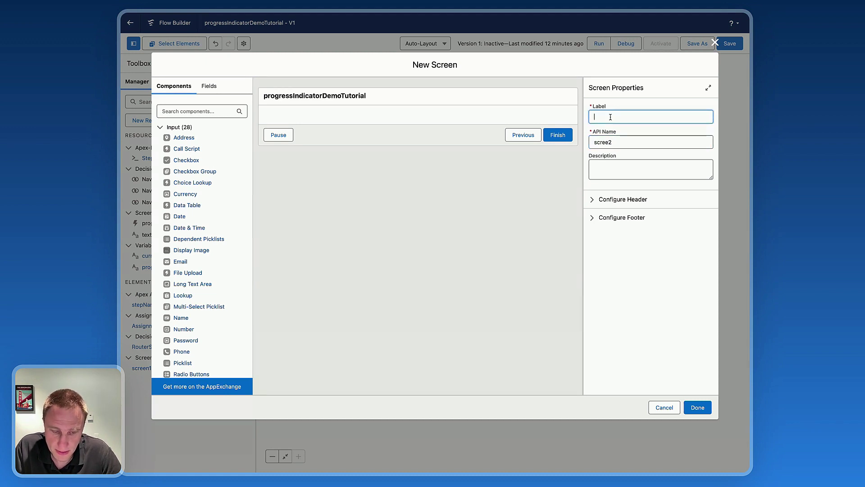
left_click(618, 143)
double_click(616, 147)
key("BackSpace")
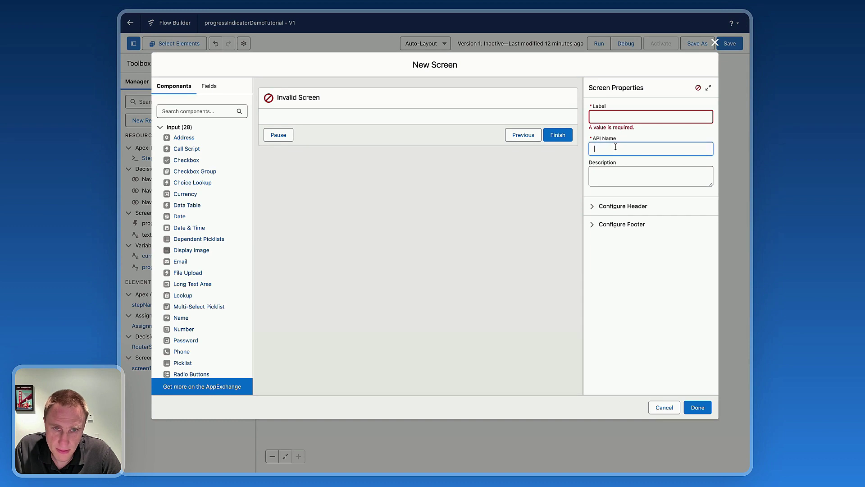
left_click(608, 117)
type("screen2")
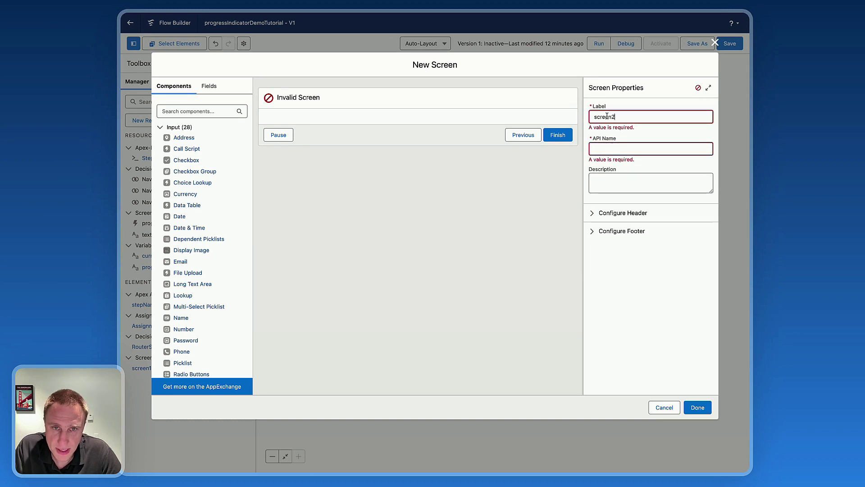
key("Tab")
Hide screen2's header and footer navigation
left_click(626, 199)
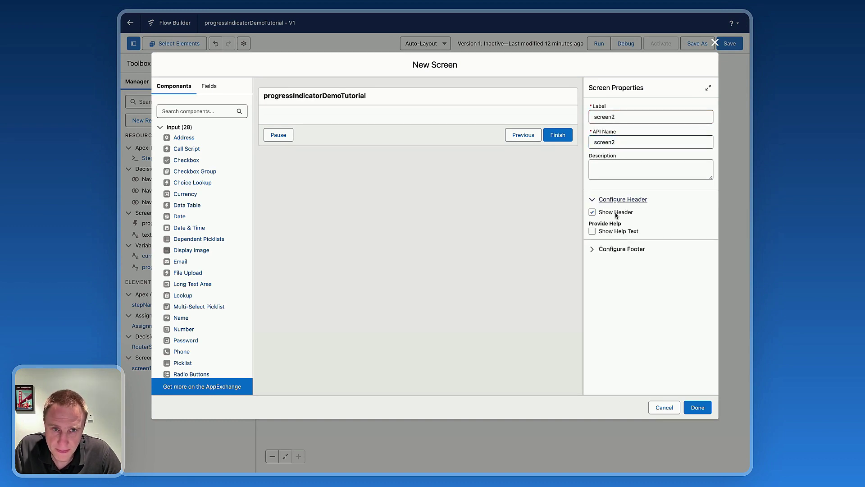
left_click(616, 249)
left_click(614, 264)
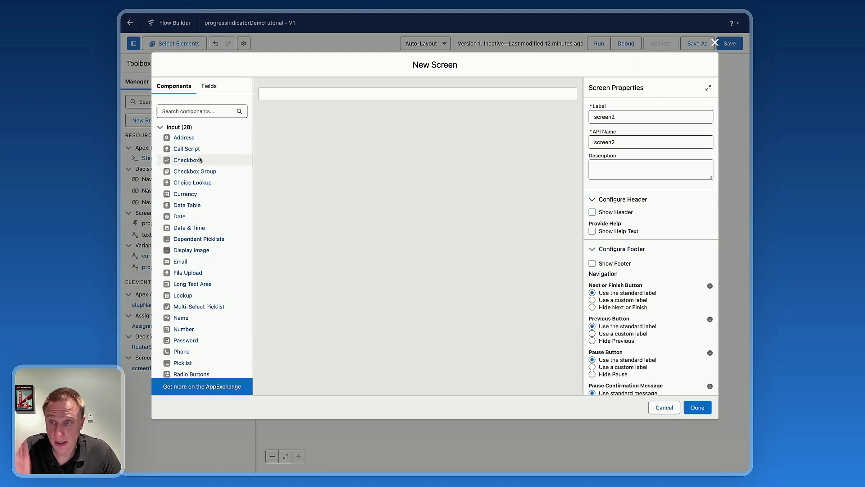
scroll(210, 288, "down", 10)
scroll(212, 302, "down", 8)
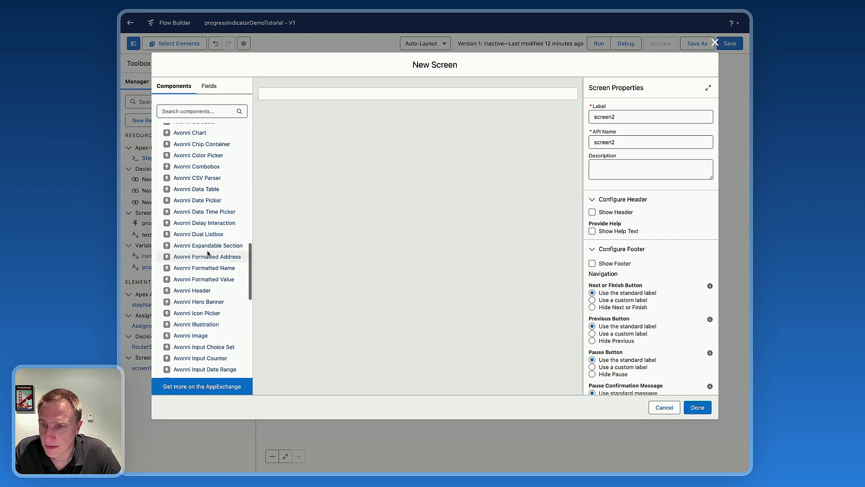
scroll(221, 313, "down", 6)
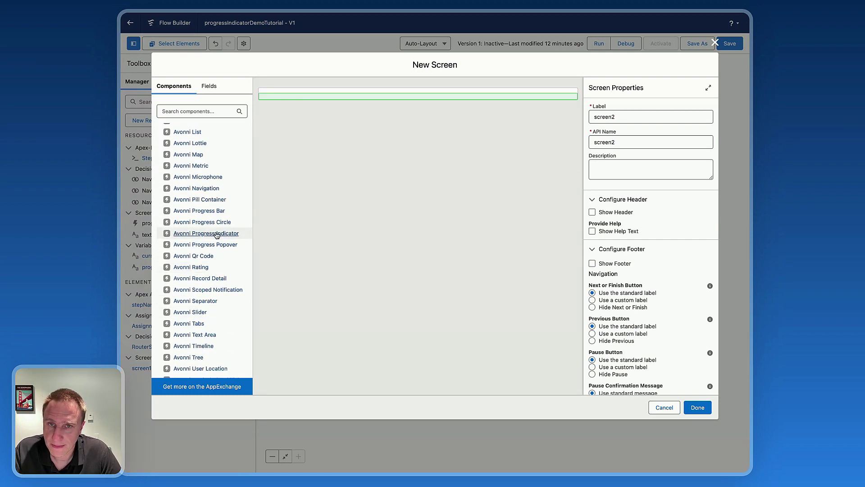
Add an Avonni Progress Indicator to screen2 with API name progressIndicatorStep2
left_click(217, 234)
left_click(626, 117)
type("prog")
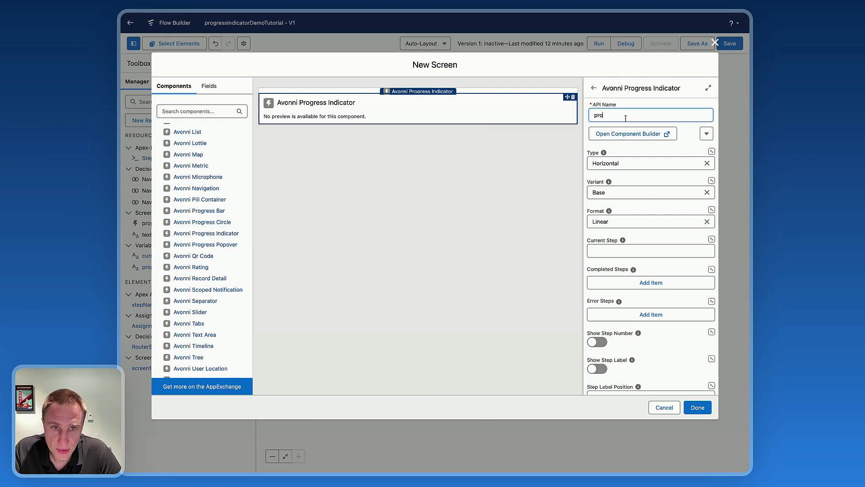
left_click(634, 126)
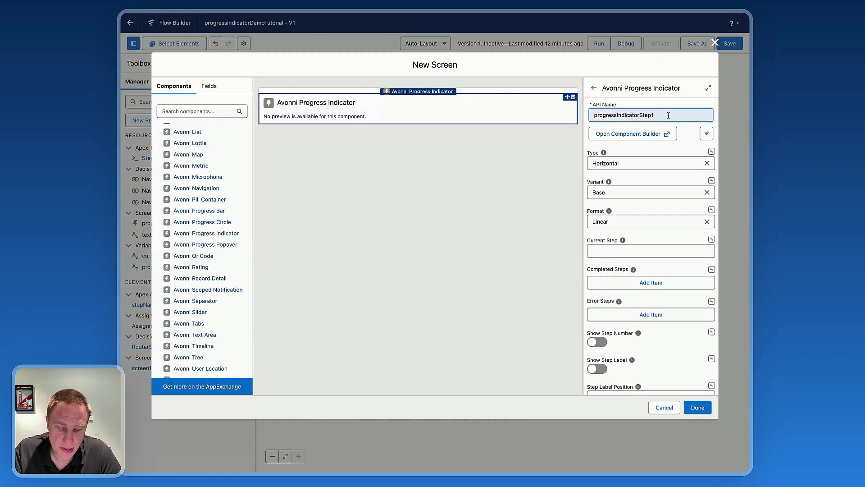
key("BackSpace")
type("2")
Map the indicator's Type to Progress Type and Current Step to the Current Step variable
left_click(633, 134)
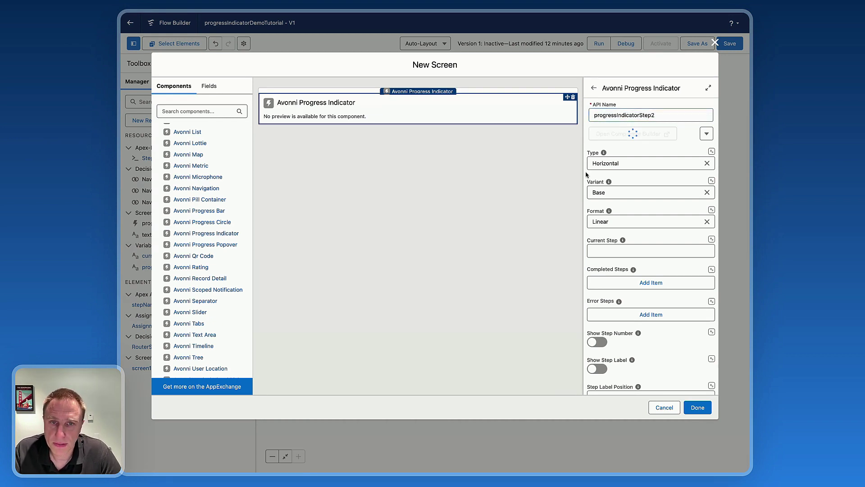
left_click(711, 104)
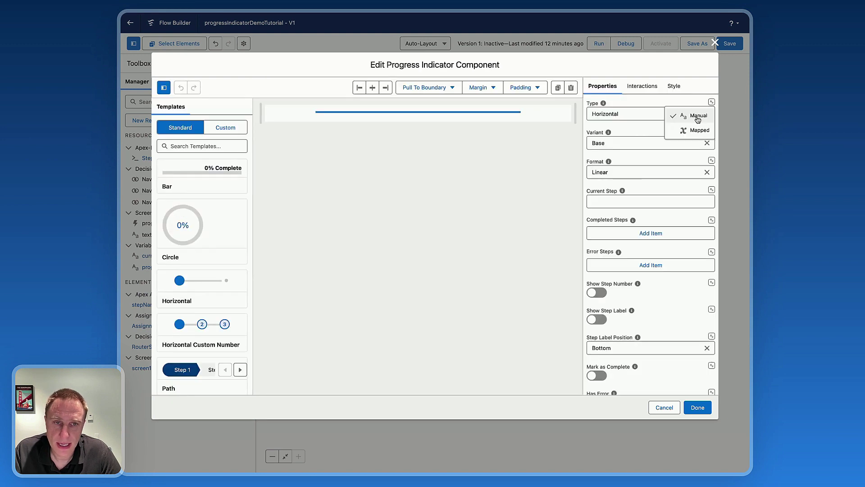
left_click(696, 127)
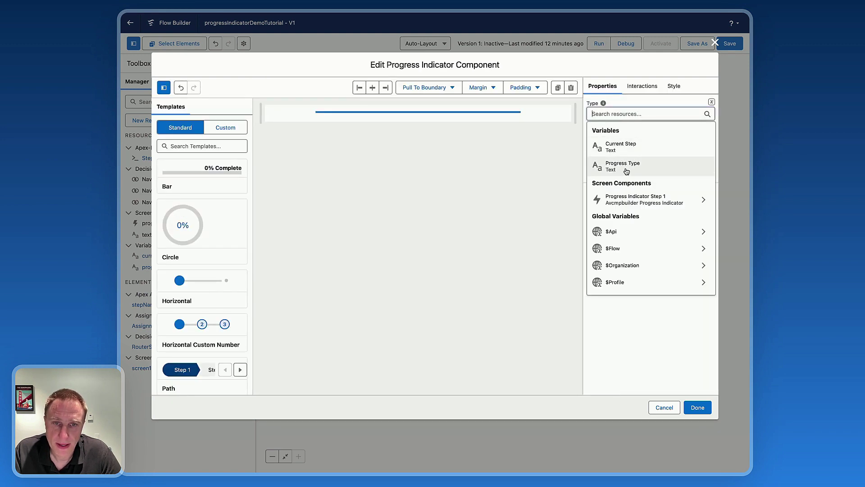
left_click(627, 167)
left_click(711, 132)
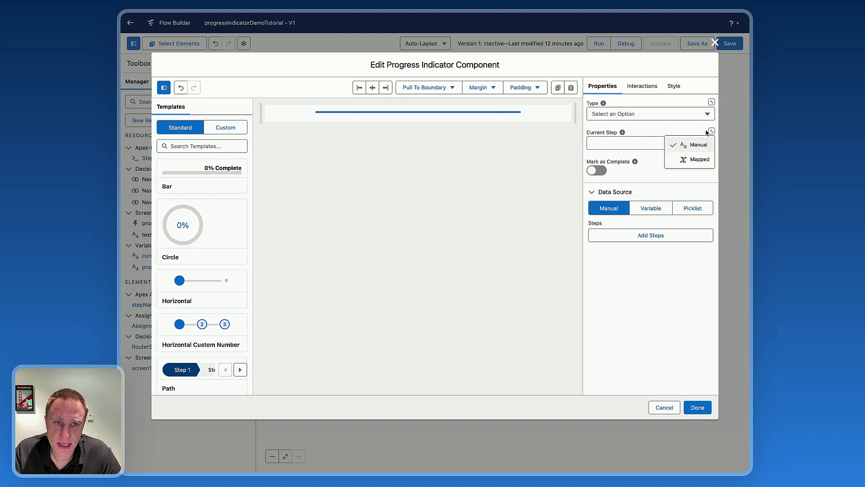
left_click(694, 159)
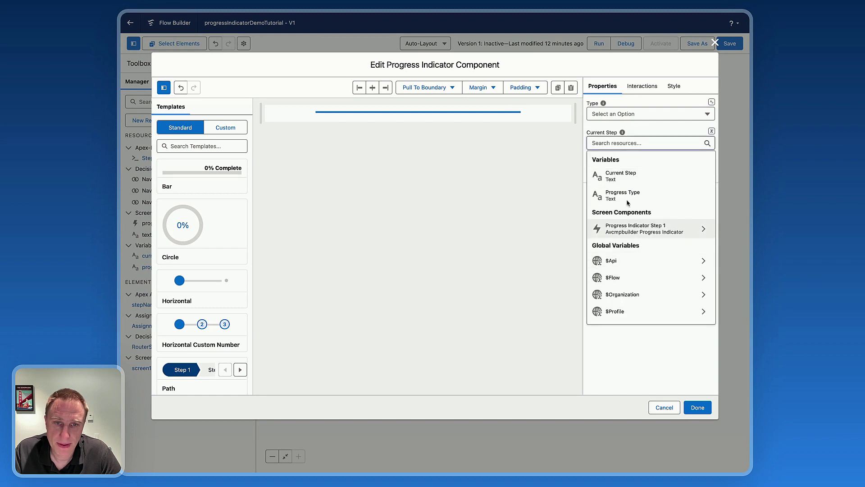
left_click(625, 174)
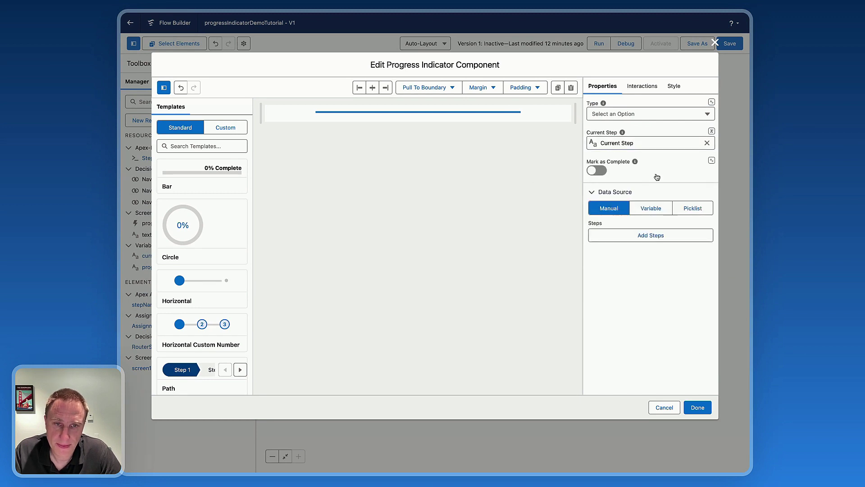
left_click(712, 102)
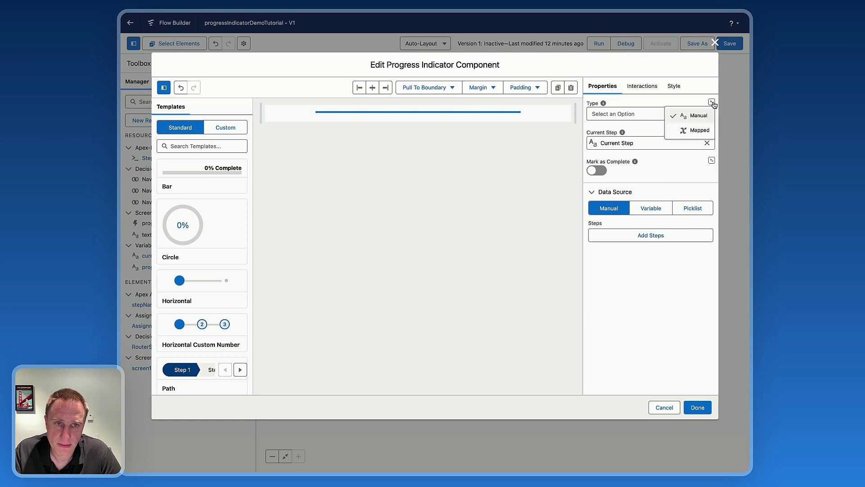
left_click(689, 131)
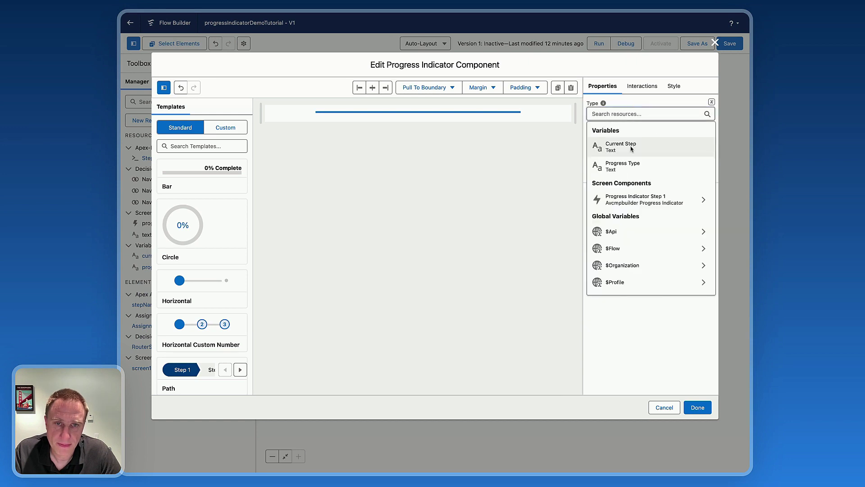
left_click(623, 167)
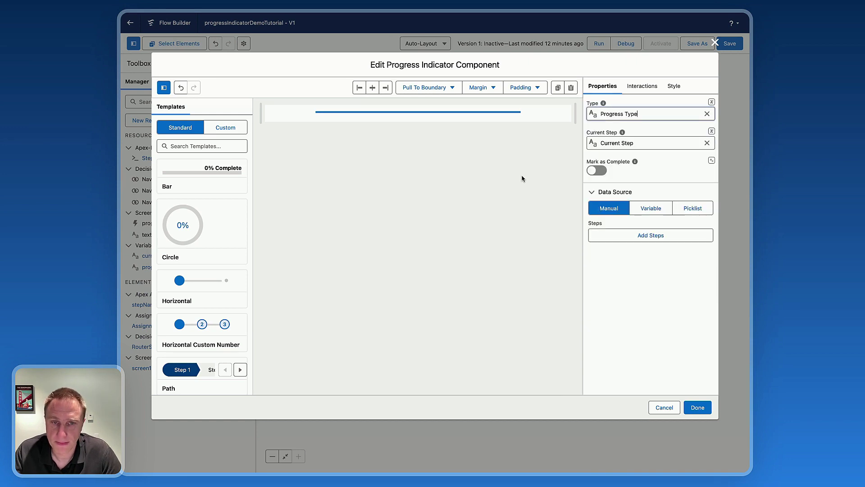
Take the steps from the Step Collection Values variable and apply the settings
left_click(651, 208)
left_click(630, 235)
left_click(631, 254)
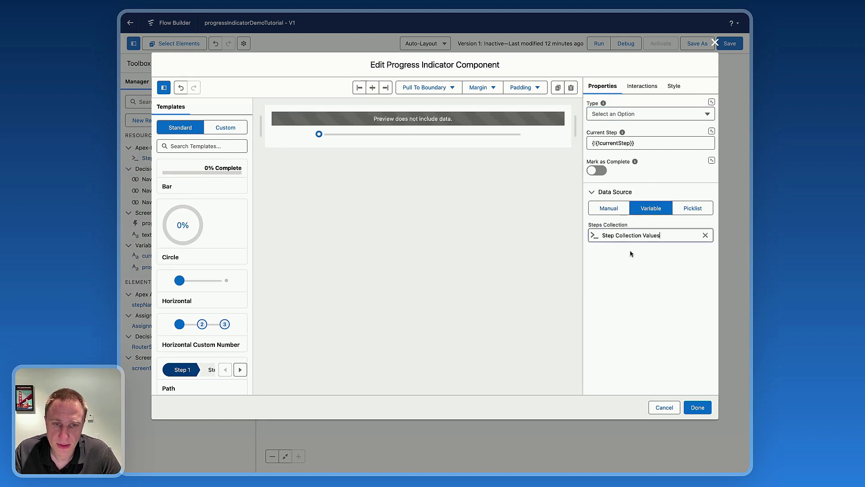
left_click(698, 407)
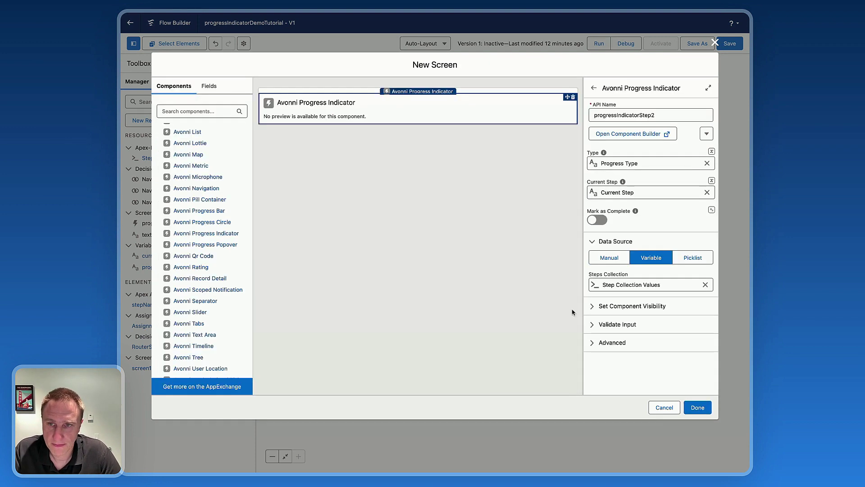
Add a textScreen2 Display Text reading 'This is my screen 2' and finish screen2
scroll(191, 234, "up", 15)
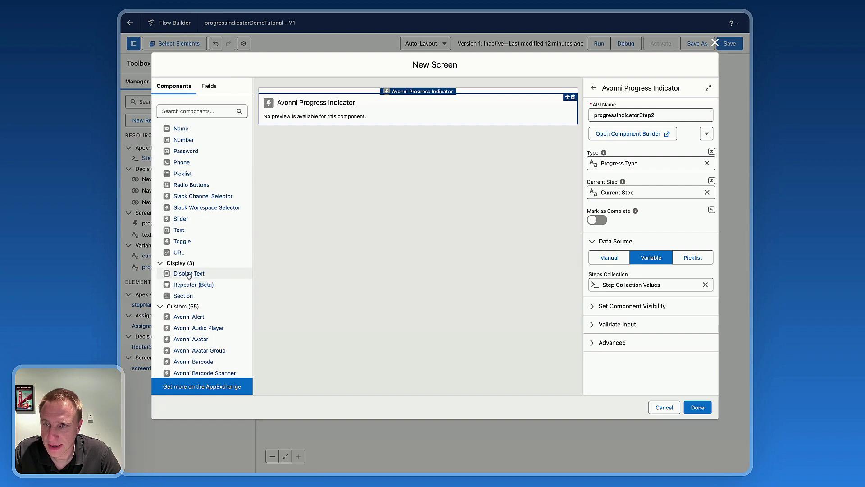
left_click(189, 273)
left_click(619, 117)
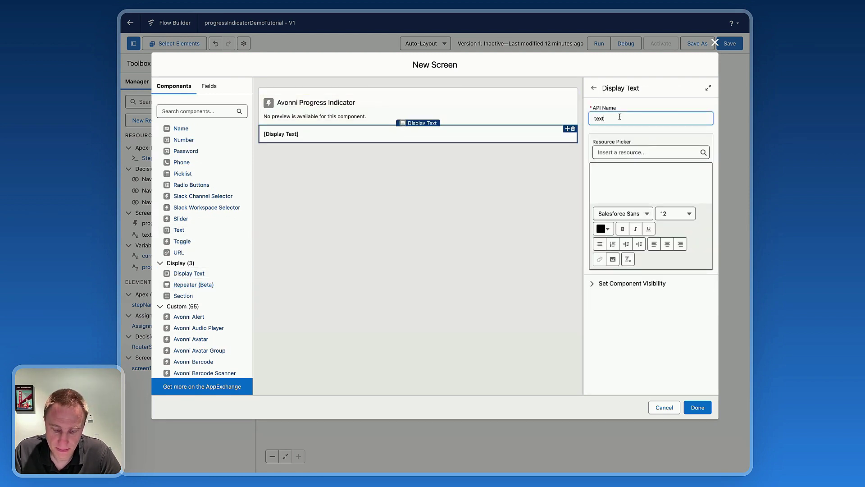
left_click(622, 173)
type("This is")
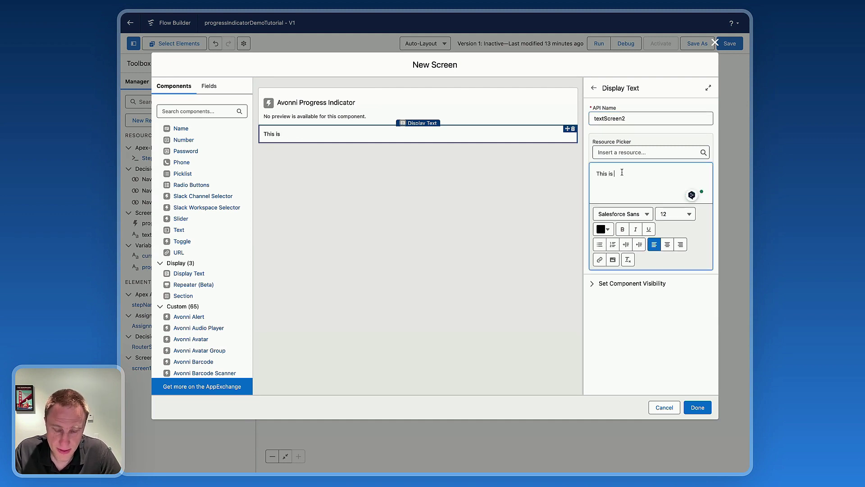
type(" my screen 2")
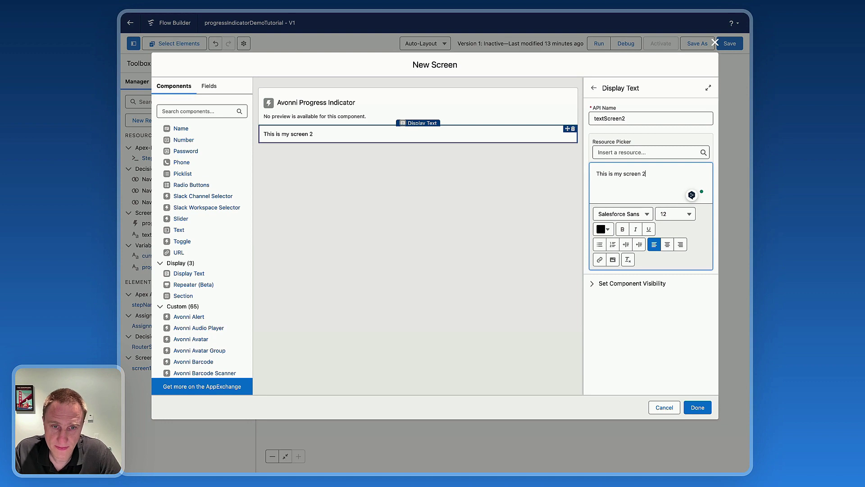
left_click(698, 408)
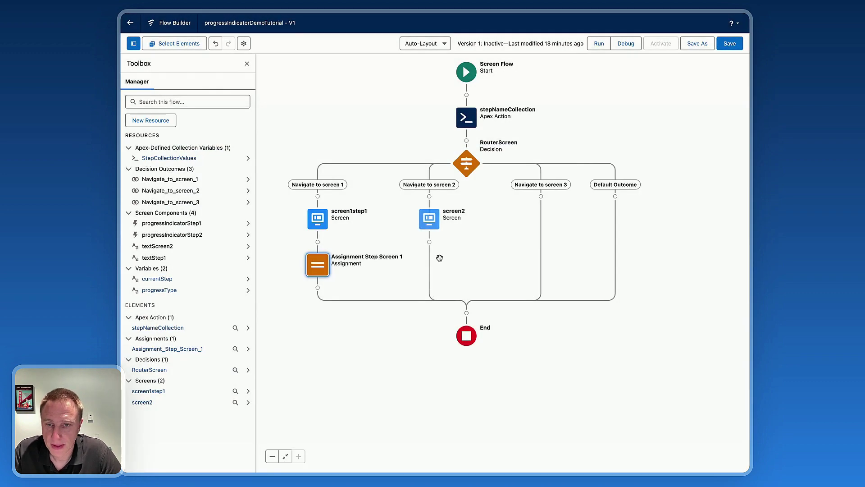
Add Assignment Step Screen 2 after screen2, setting currentStep to progressIndicatorStep2's clicked step value
left_click(430, 242)
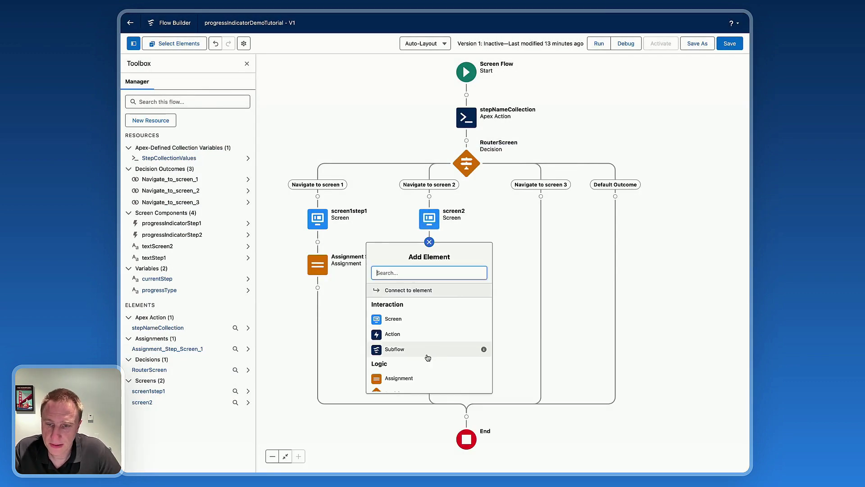
left_click(412, 380)
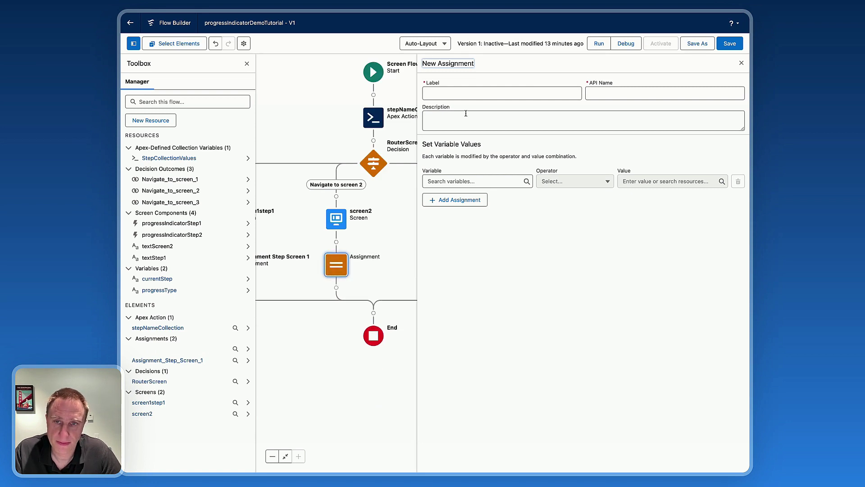
left_click(464, 91)
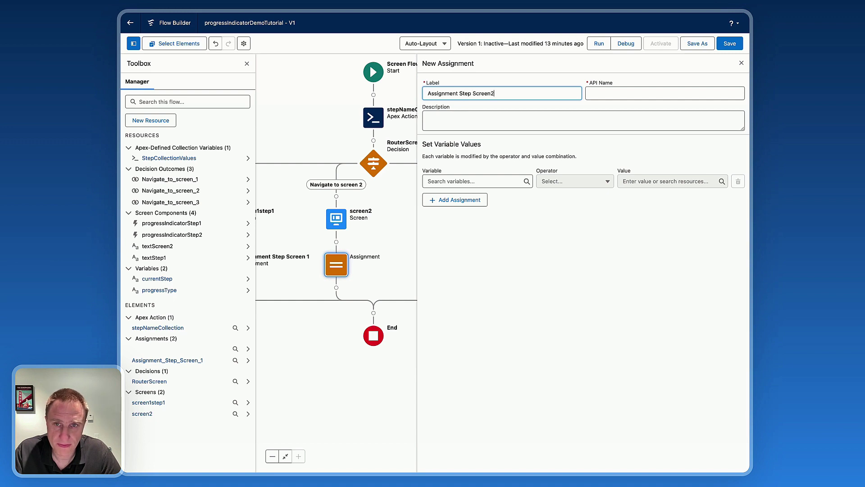
key("Tab")
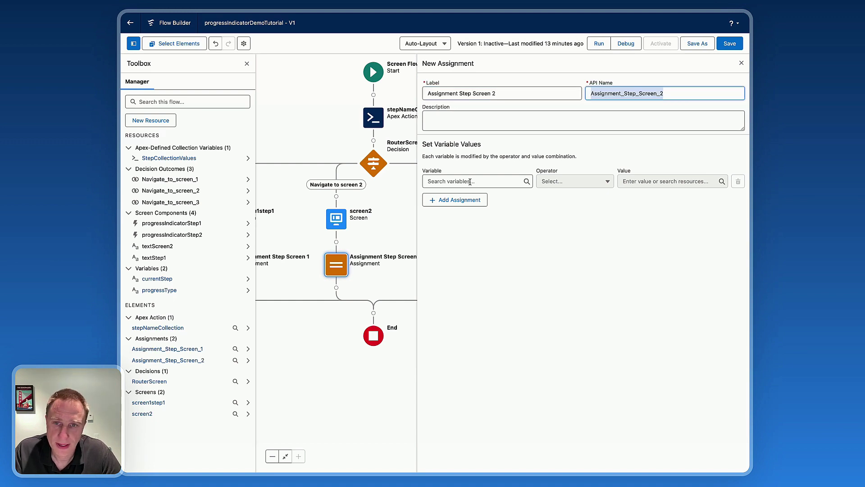
left_click(455, 181)
left_click(481, 311)
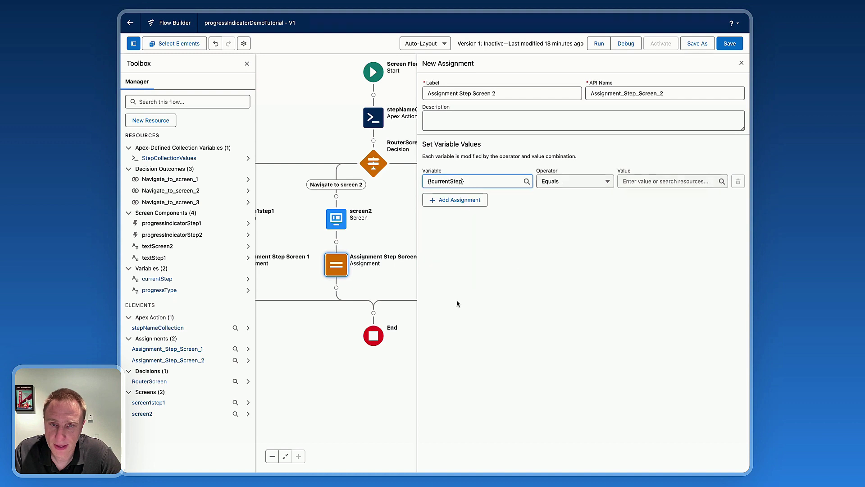
left_click(638, 181)
scroll(653, 279, "down", 5)
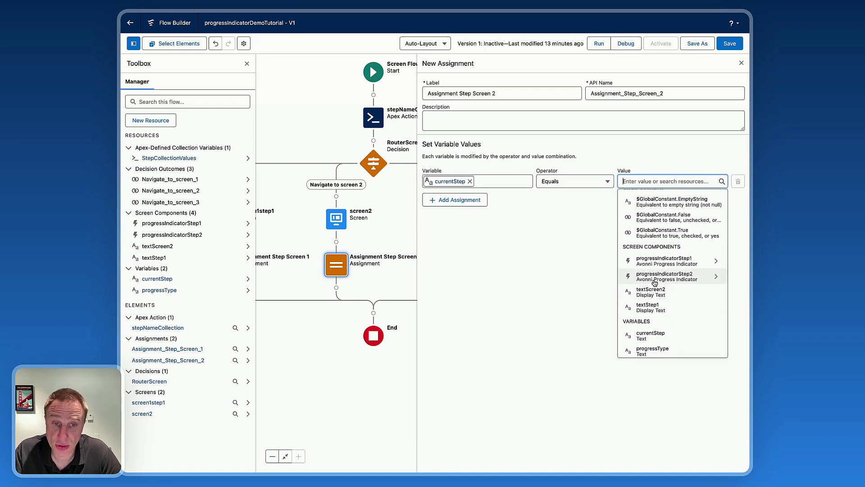
left_click(655, 282)
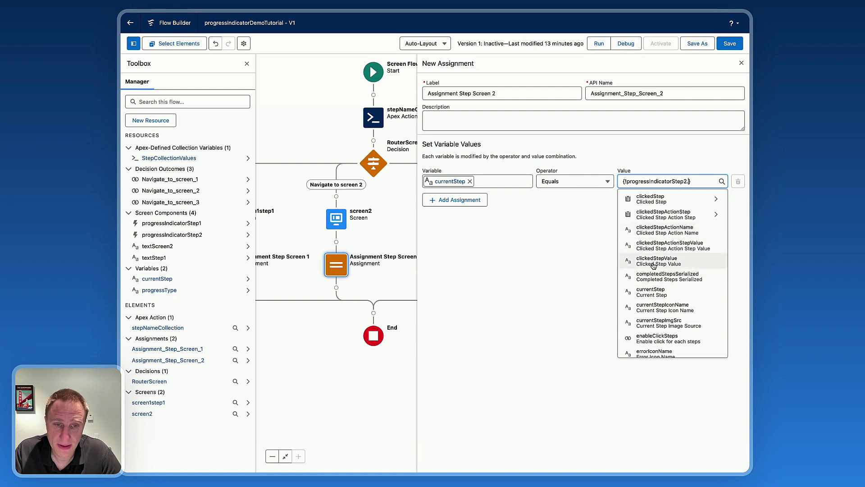
left_click(654, 266)
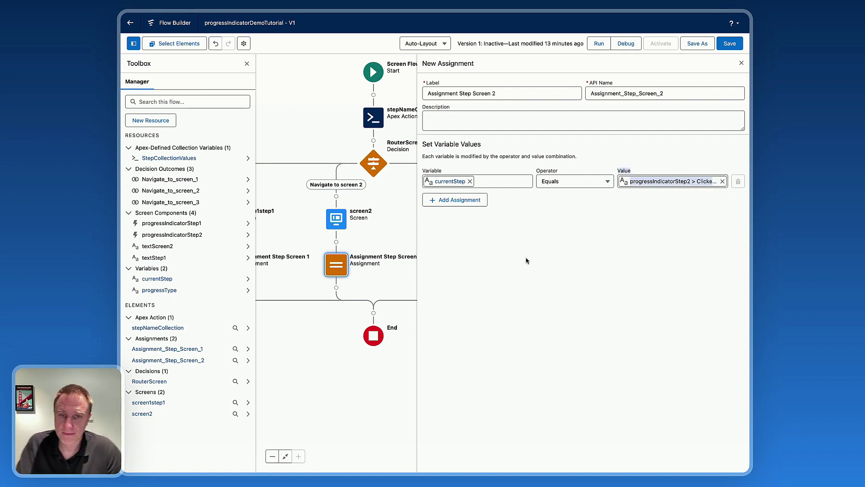
left_click(741, 63)
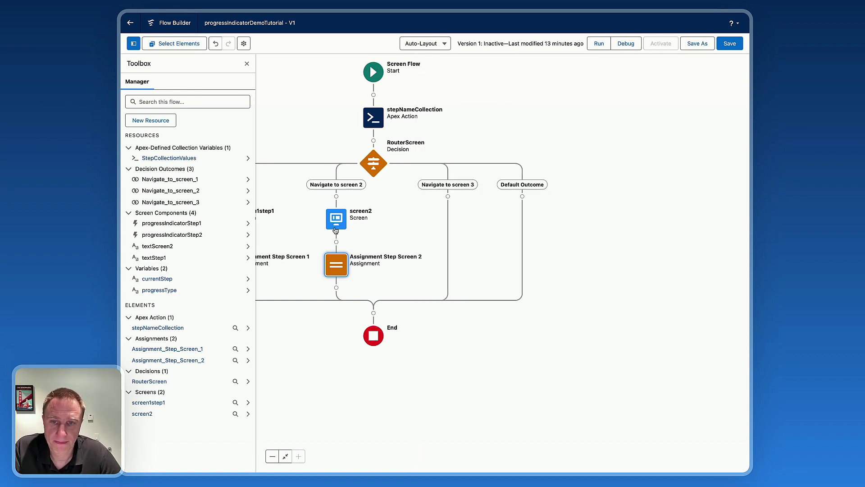
Start a new screen on the Navigate to screen 3 branch
left_click_drag(559, 268, 672, 257)
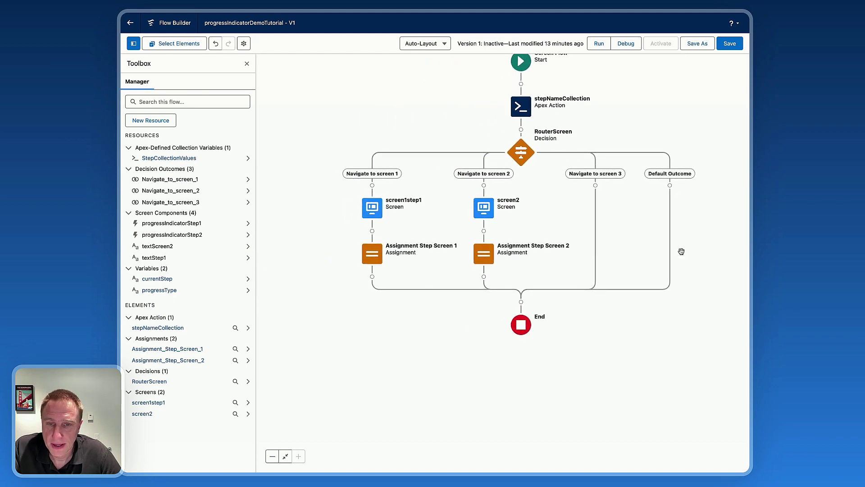
left_click(596, 185)
left_click(559, 262)
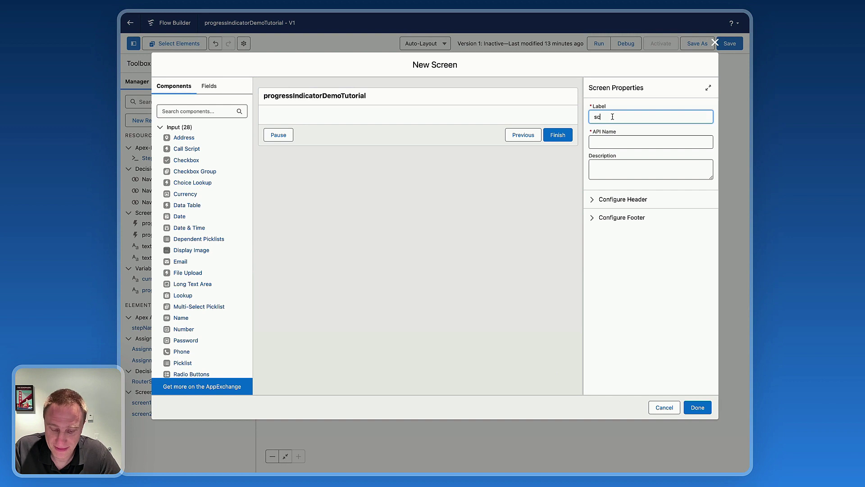
Correct the screen's label and API name to screen3, and hide its header and footer
key("Tab")
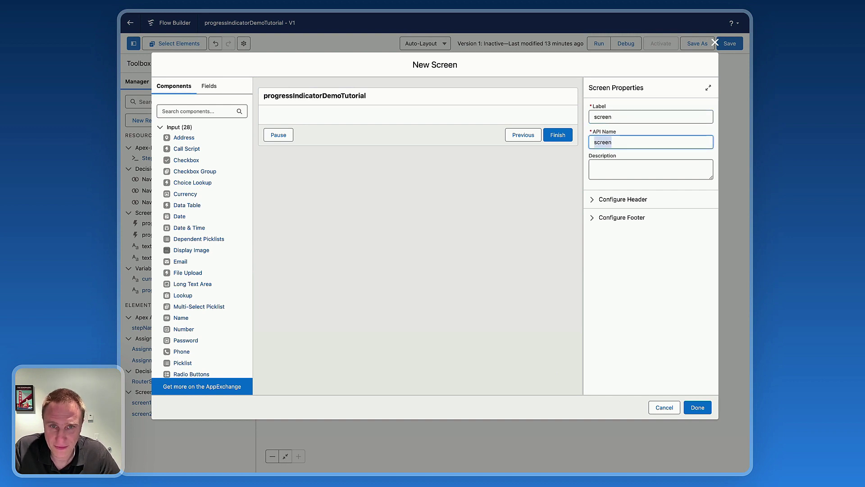
left_click(619, 118)
type("2")
key("BackSpace")
type("3")
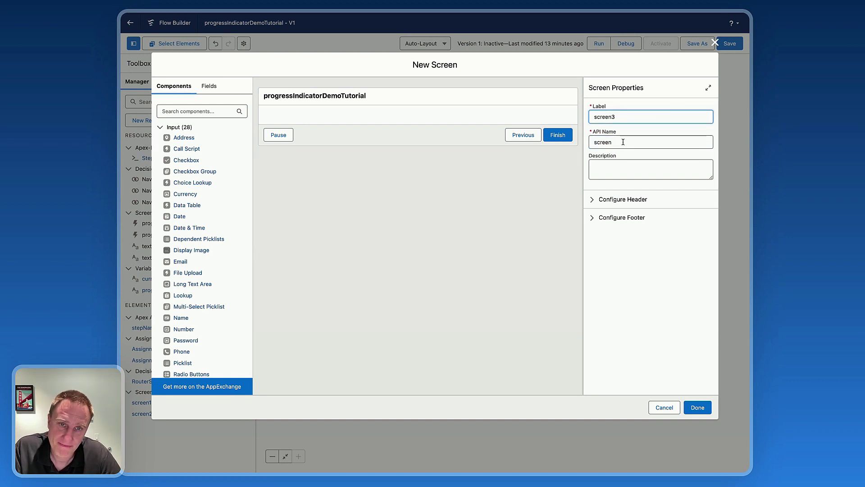
left_click(623, 142)
type("3")
left_click(622, 199)
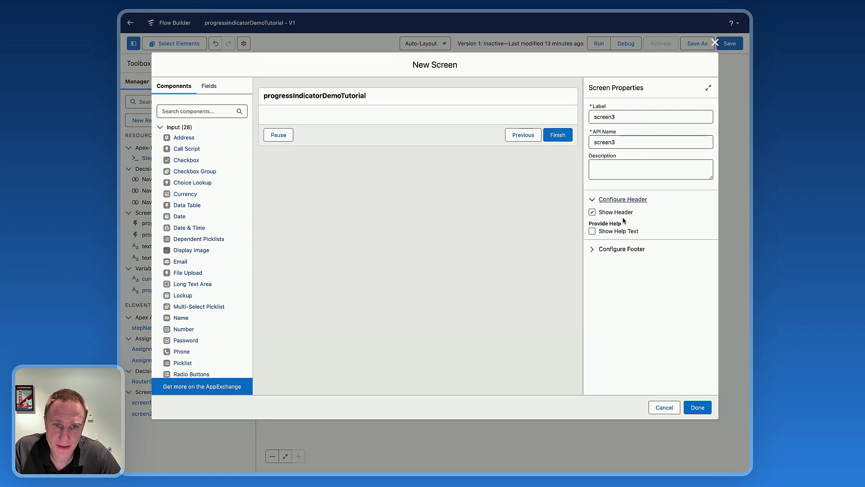
left_click(622, 213)
left_click(617, 248)
left_click(592, 263)
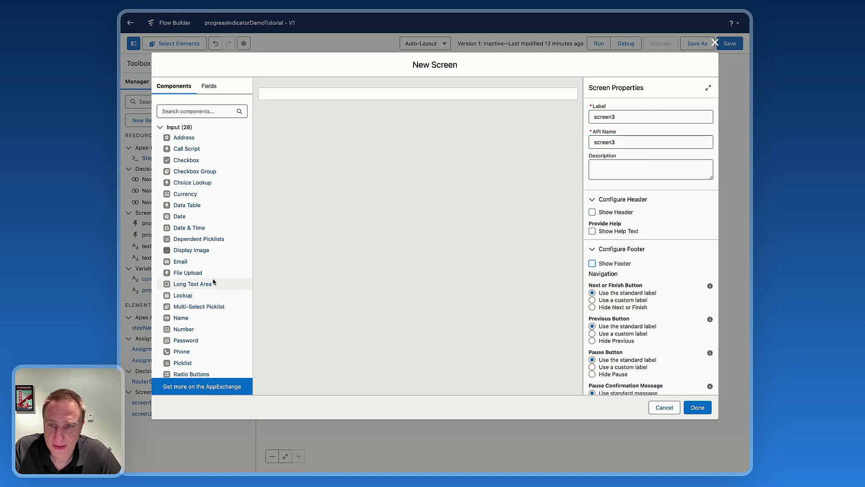
Add an Avonni Progress Indicator to the screen with API name progressIndicatorStep3
scroll(193, 233, "down", 6)
scroll(192, 234, "down", 10)
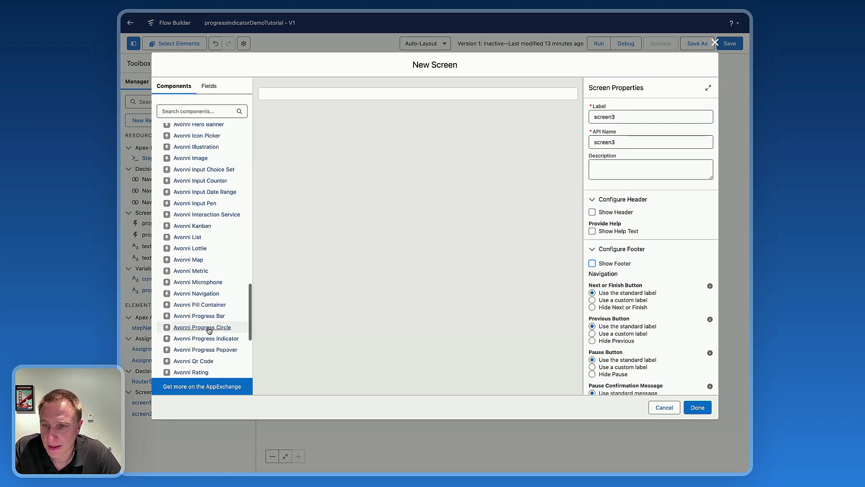
left_click_drag(213, 302, 436, 100)
left_click(644, 115)
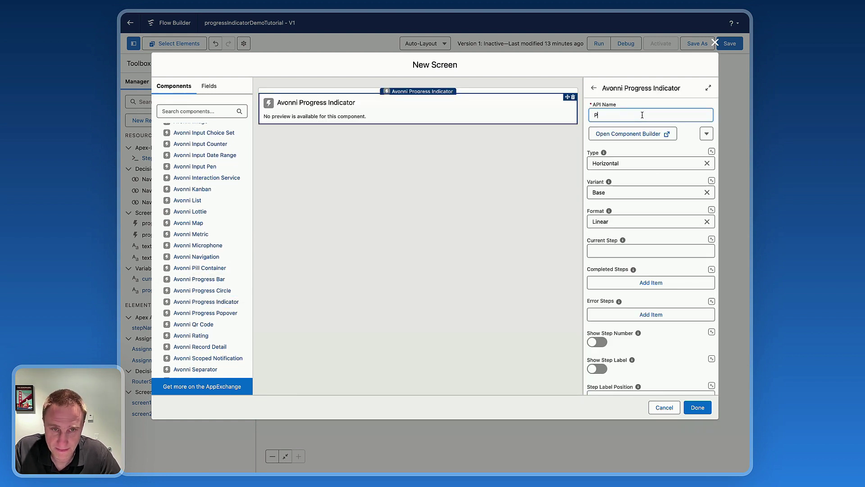
type("po")
key("BackSpace")
type("ro")
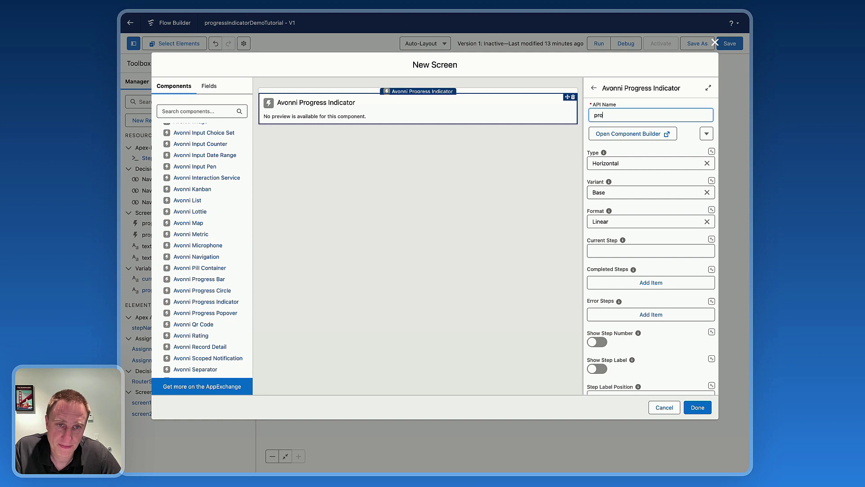
type("gressIndicatorStep1")
key("BackSpace")
type("3")
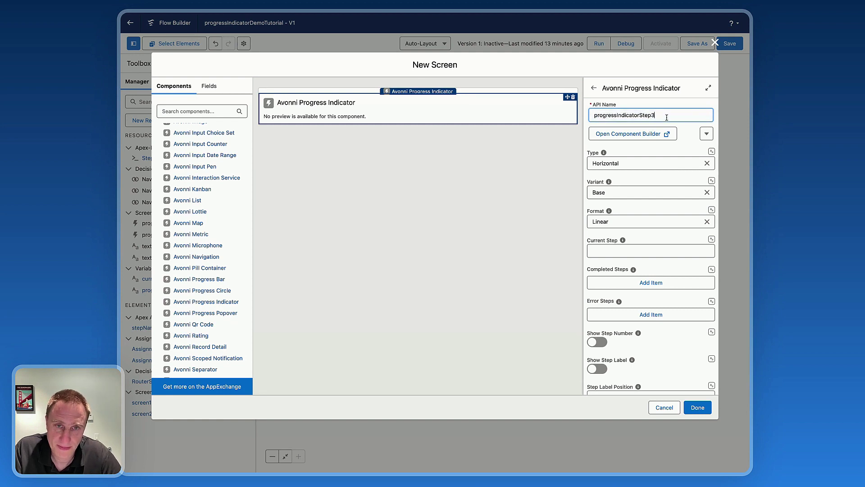
left_click(628, 134)
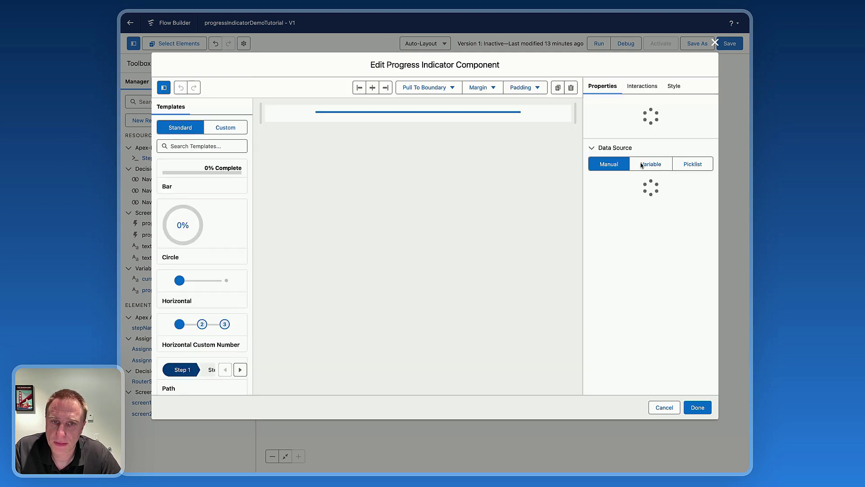
Map the indicator's Type to the Progress Type variable
left_click(711, 104)
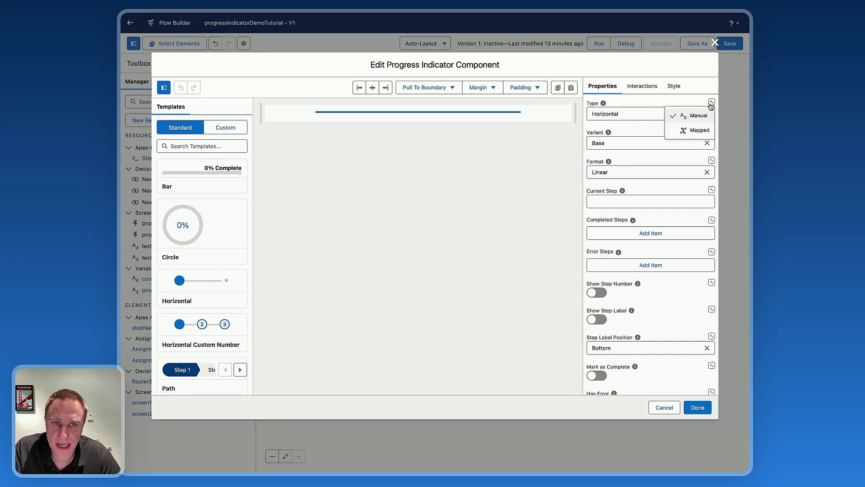
left_click(695, 130)
left_click(632, 115)
left_click(630, 174)
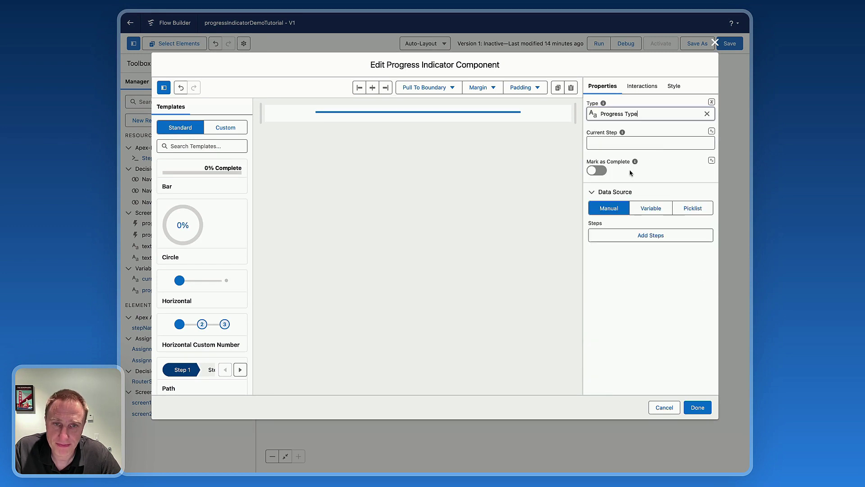
left_click(705, 114)
left_click(710, 103)
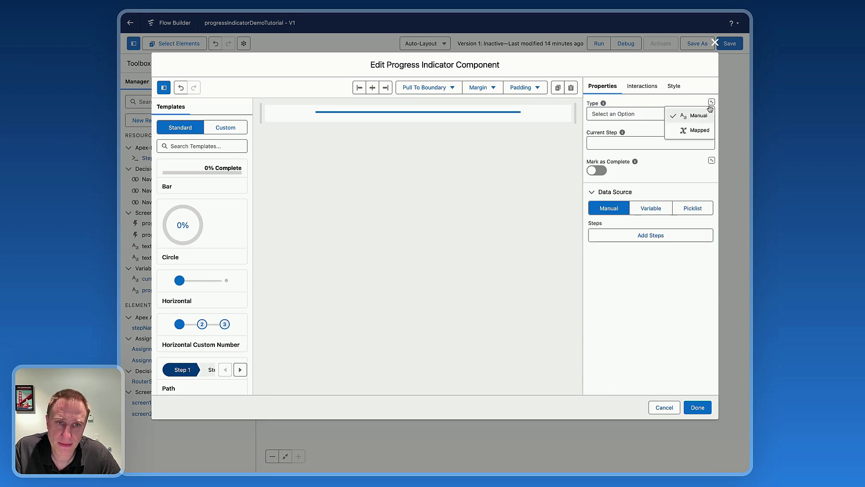
left_click(692, 130)
left_click(657, 114)
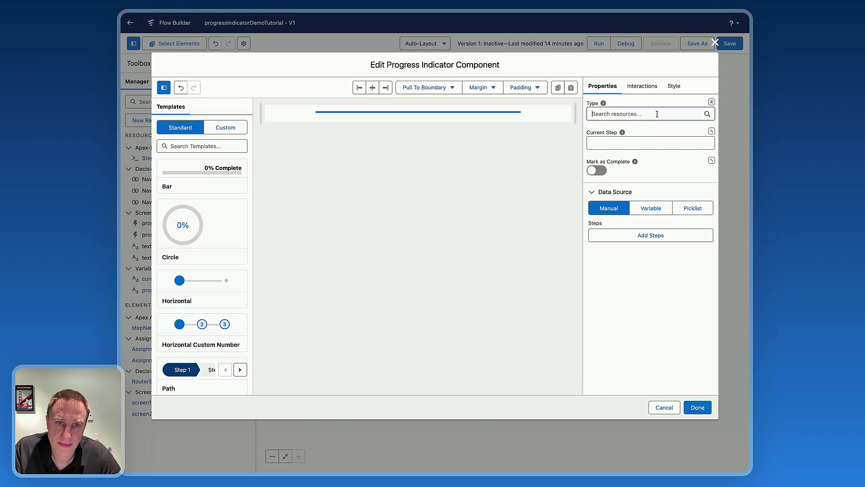
left_click(641, 170)
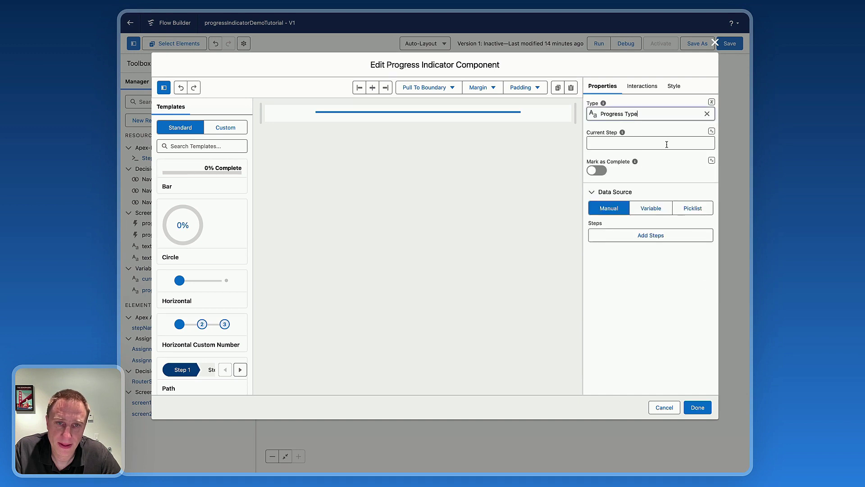
Map Current Step to the currentStep variable and take the steps from Step Collection Values
left_click(711, 131)
left_click(682, 160)
left_click(632, 143)
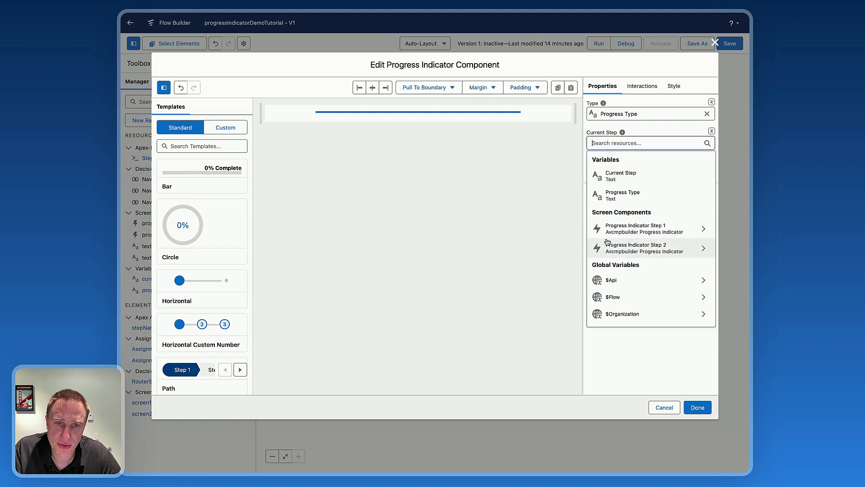
left_click(626, 175)
left_click(653, 212)
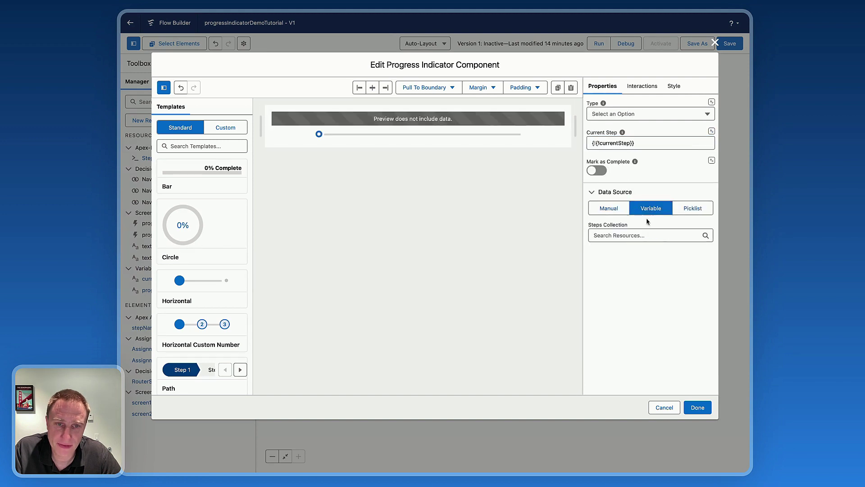
left_click(636, 235)
left_click(615, 253)
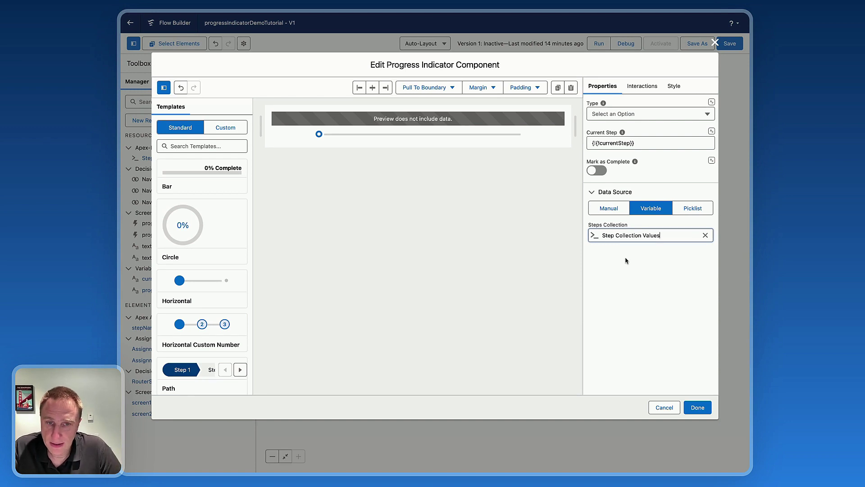
left_click(699, 408)
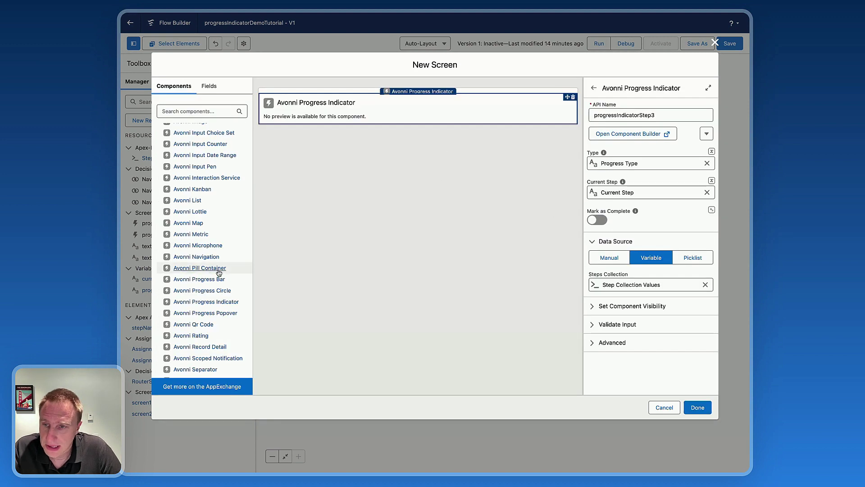
Add a Display Text component below the indicator reading 'This is my screen 3'
scroll(203, 268, "down", 3)
scroll(205, 210, "up", 7)
scroll(205, 211, "up", 6)
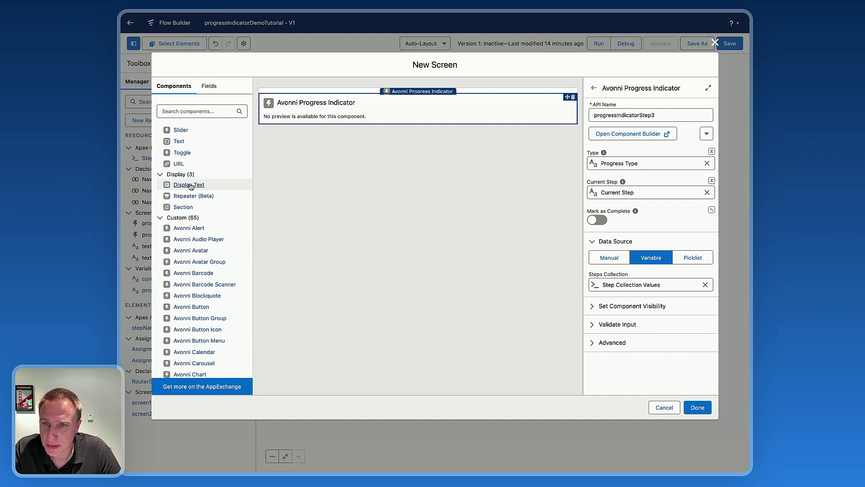
left_click(190, 186)
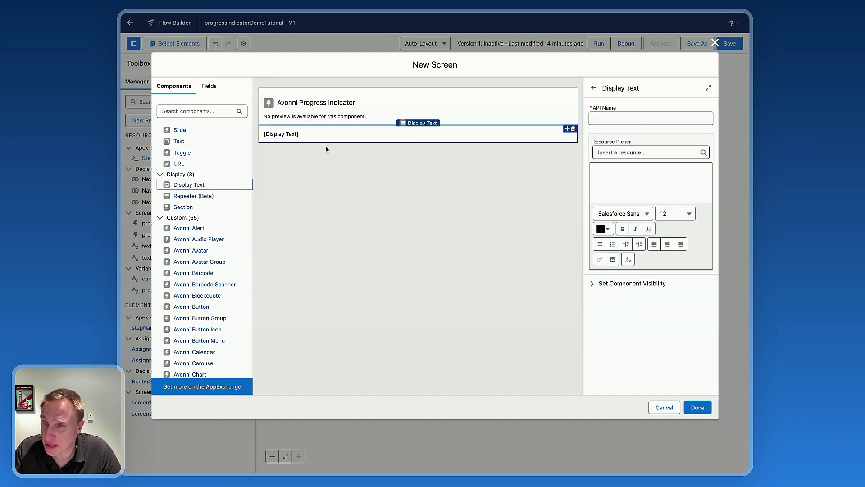
left_click(632, 118)
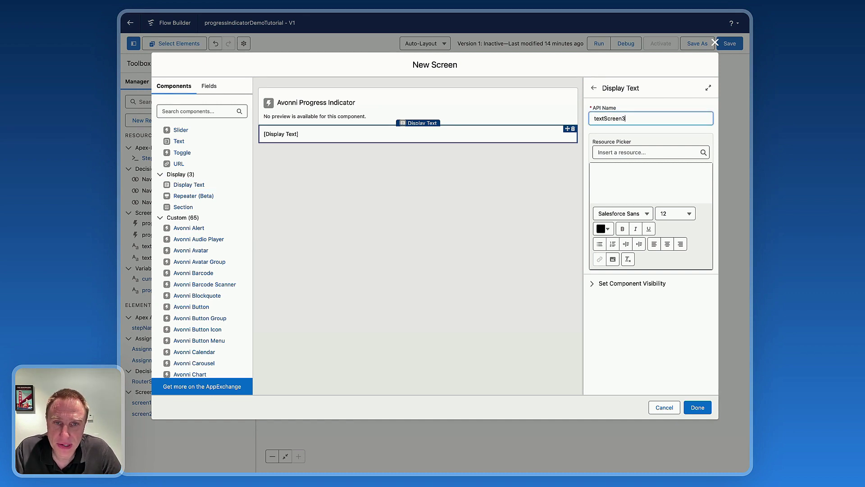
left_click(622, 152)
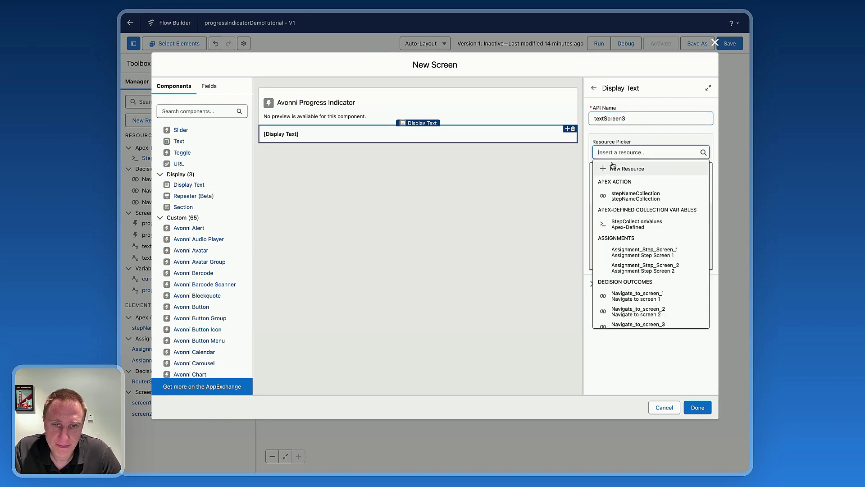
left_click(618, 181)
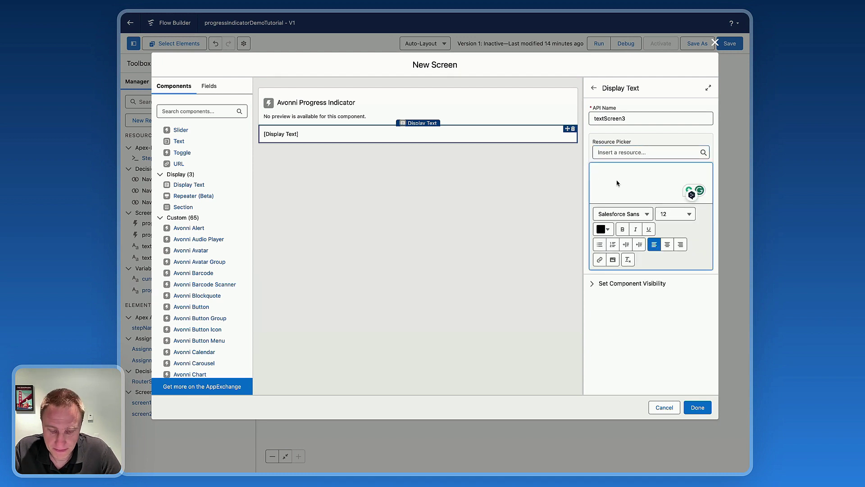
type("This is my ")
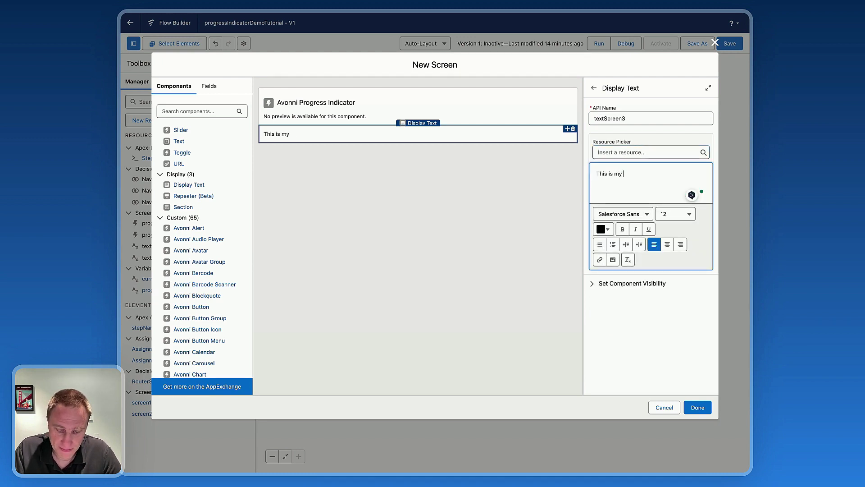
type("screen ")
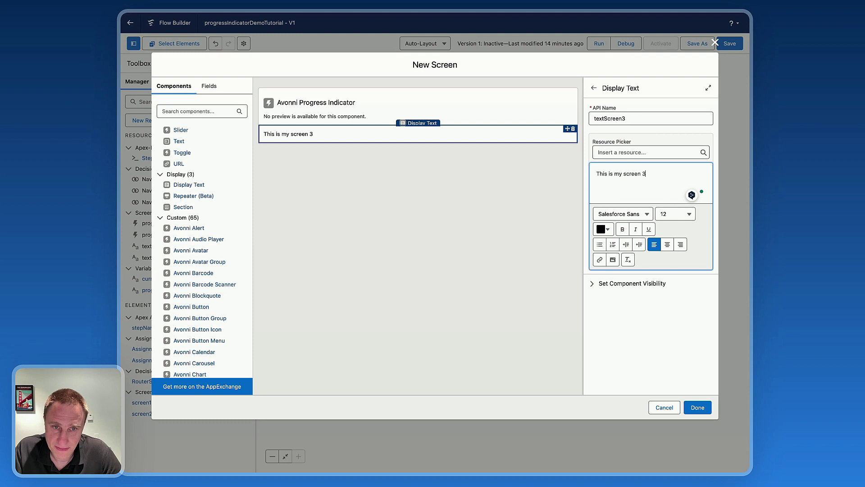
type("3")
Format the sentence bold and purple, then finish screen3
left_click_drag(646, 174, 596, 173)
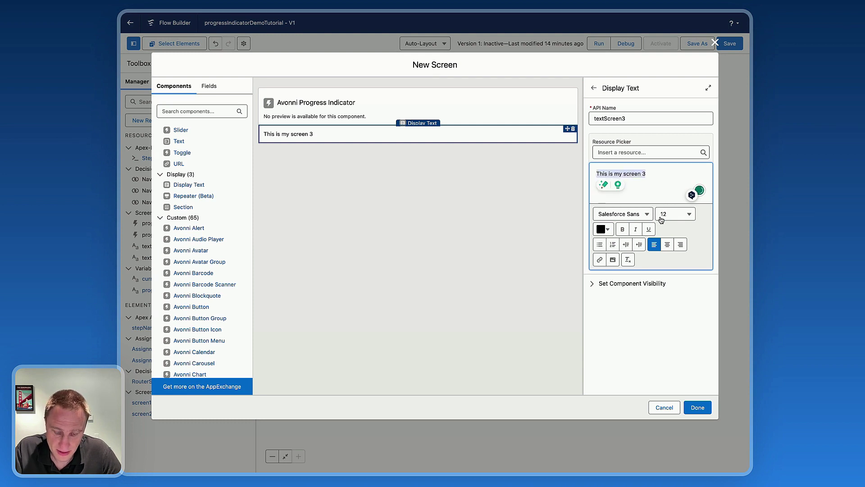
left_click(622, 229)
left_click(604, 229)
left_click(645, 289)
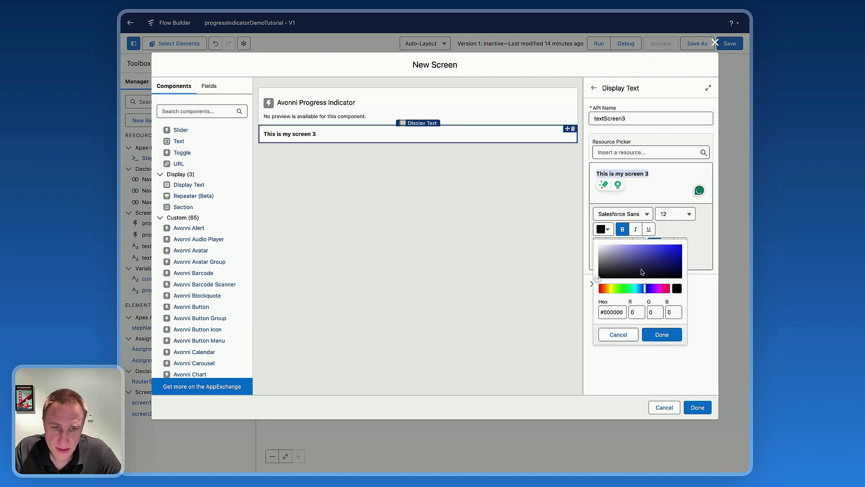
left_click(643, 261)
left_click(662, 334)
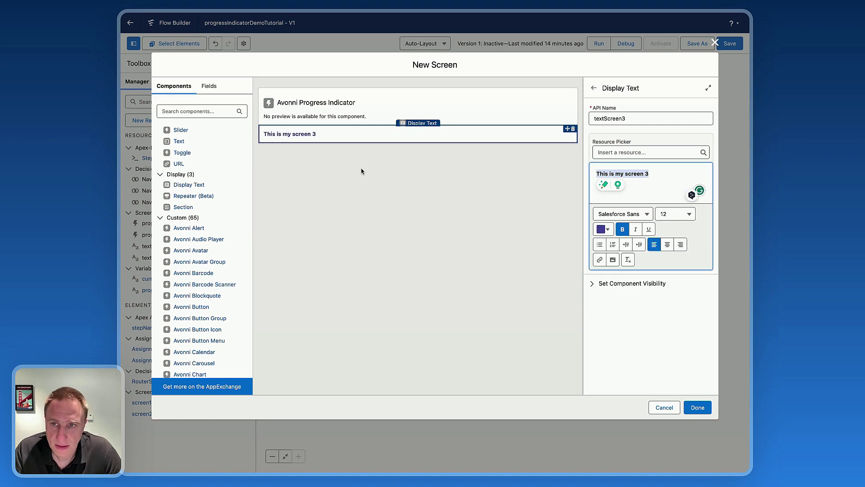
left_click(694, 408)
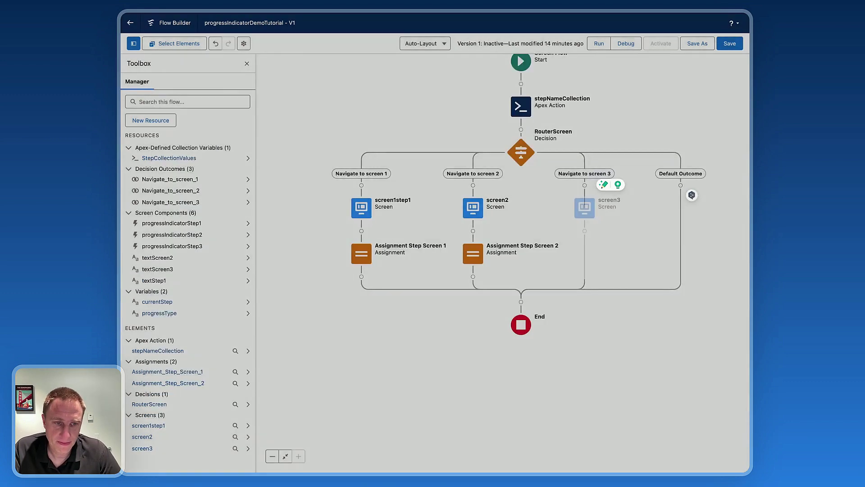
Add an assignment after screen3 labelled 'Assignment Step Screen 3'
left_click(577, 231)
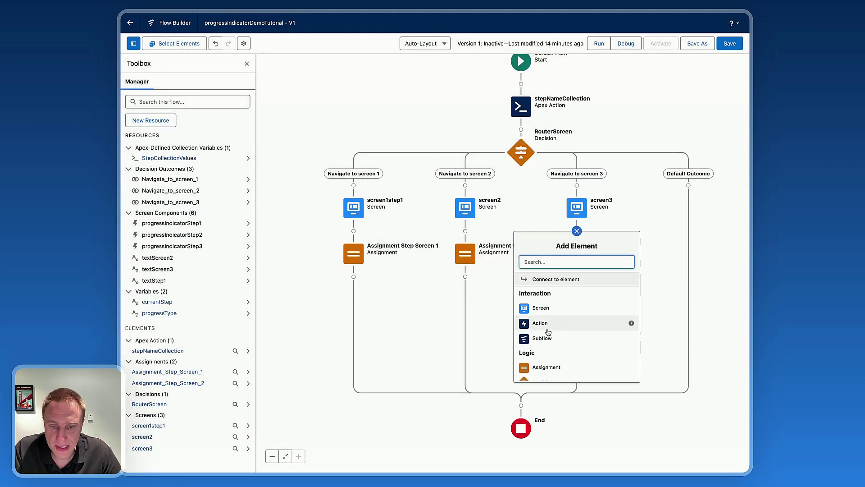
left_click(550, 368)
left_click(437, 95)
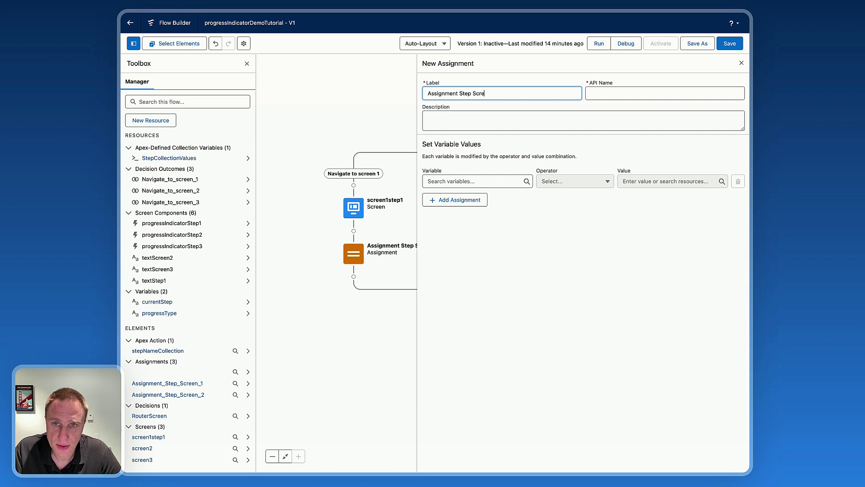
type("Assignment Step Screen 3")
key("Tab")
key("Tab")
key("Tab")
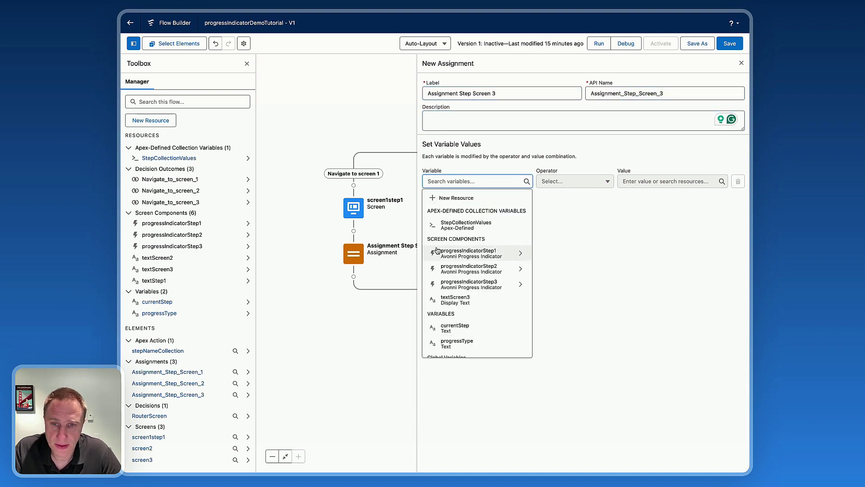
Set currentStep to {!progressIndicatorStep3.clickedStepValue} and close the assignment
scroll(456, 311, "down", 1)
left_click(457, 308)
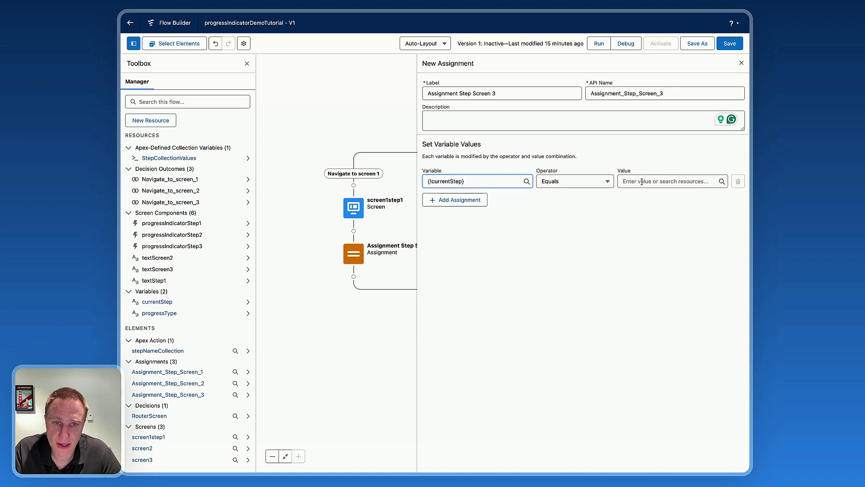
left_click(667, 181)
scroll(682, 280, "down", 5)
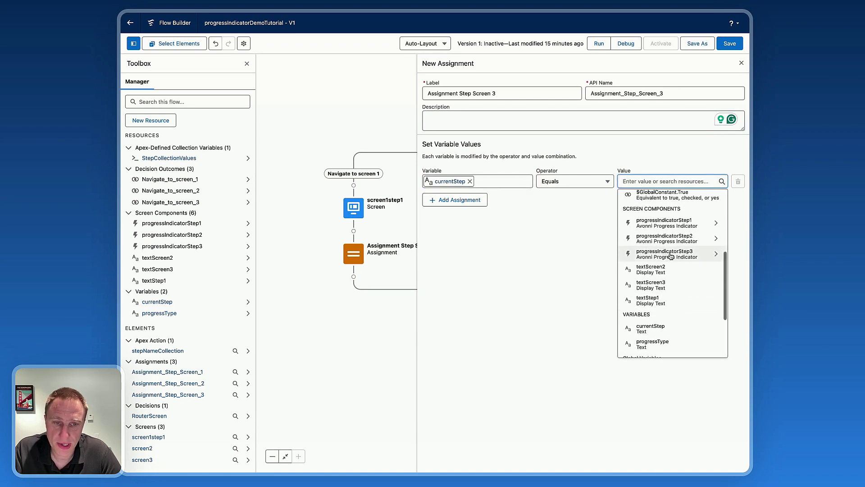
left_click(666, 255)
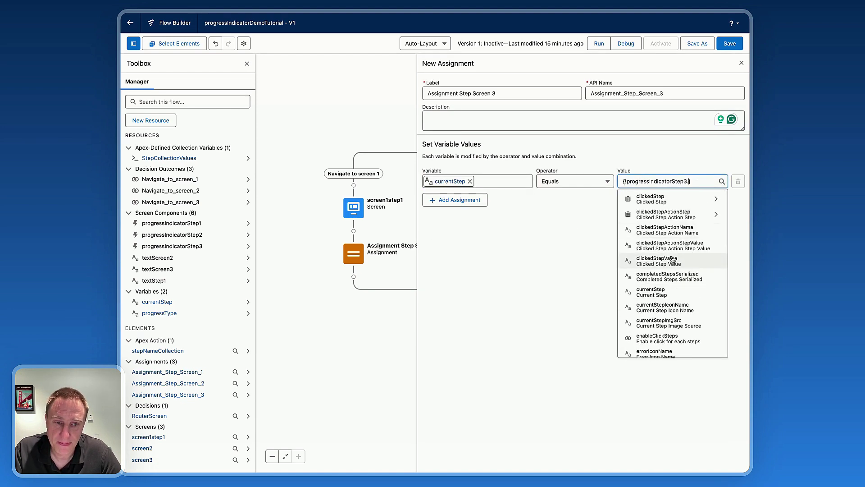
left_click(659, 247)
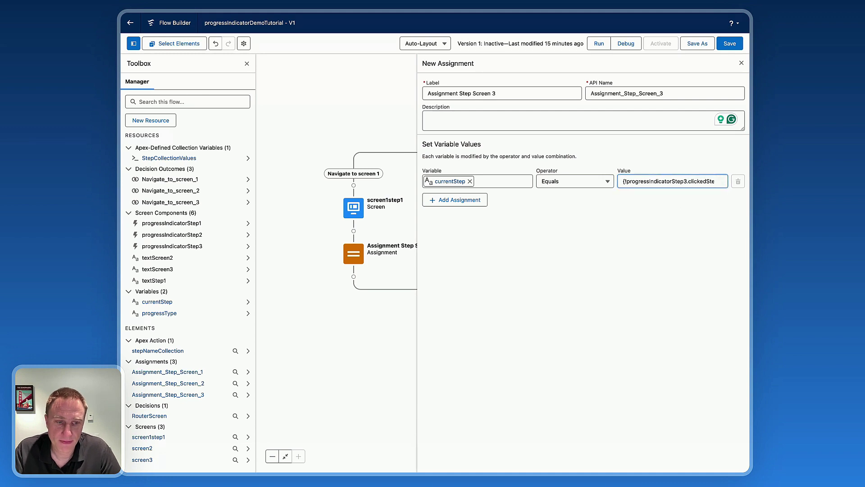
left_click(612, 244)
left_click(740, 64)
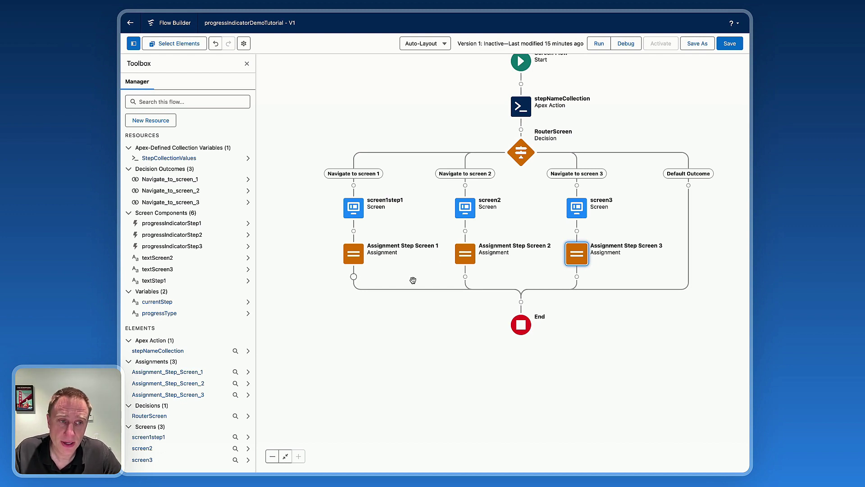
Connect Assignment Step Screen 1, 2 and 3 each back to the RouterScreen decision
left_click(353, 277)
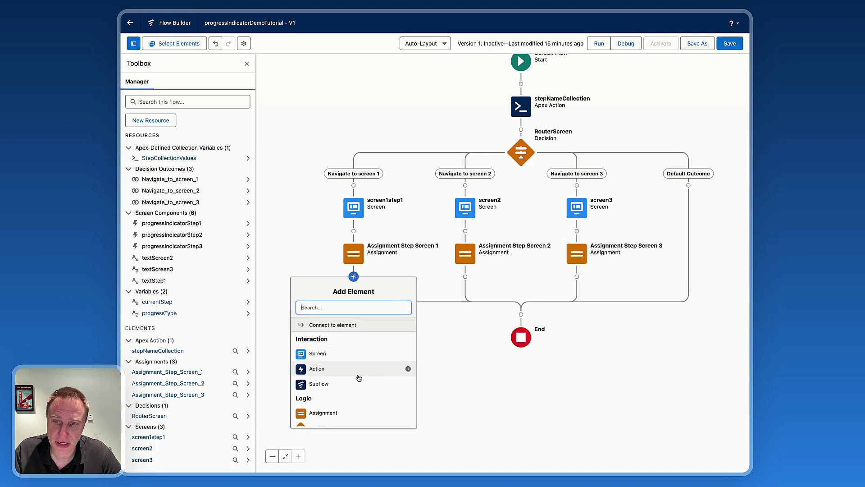
left_click(321, 324)
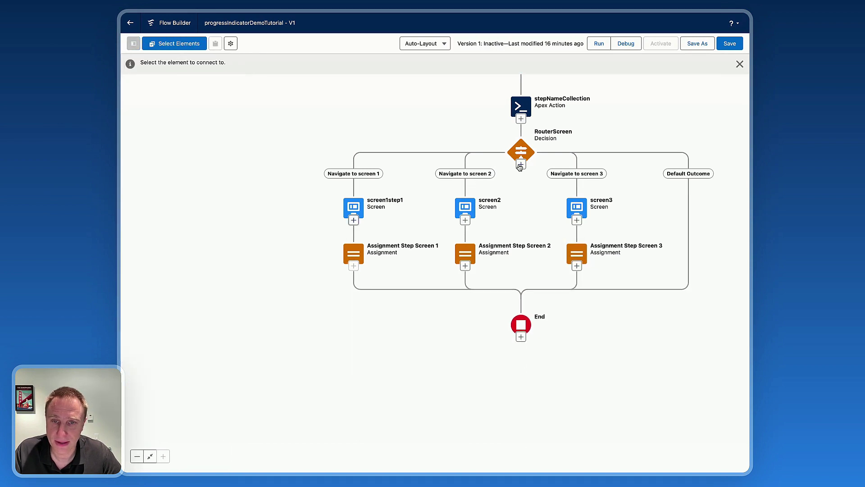
left_click(519, 157)
left_click(465, 276)
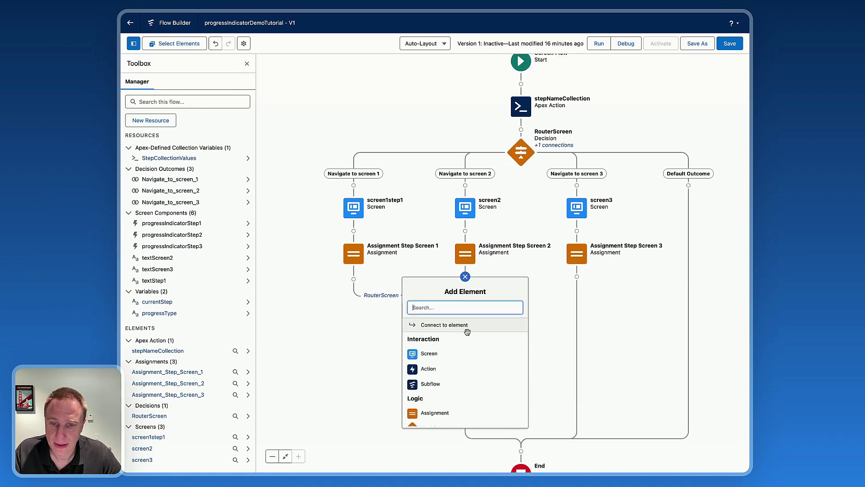
left_click(433, 324)
left_click(520, 166)
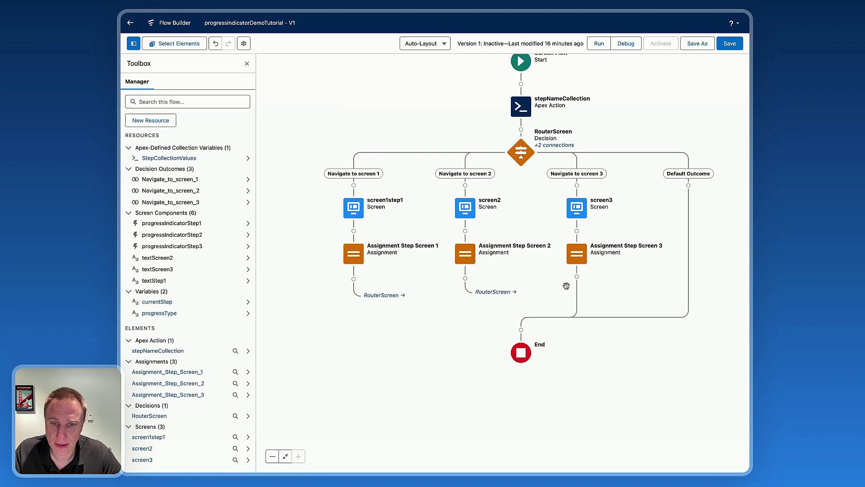
left_click(576, 276)
left_click(567, 325)
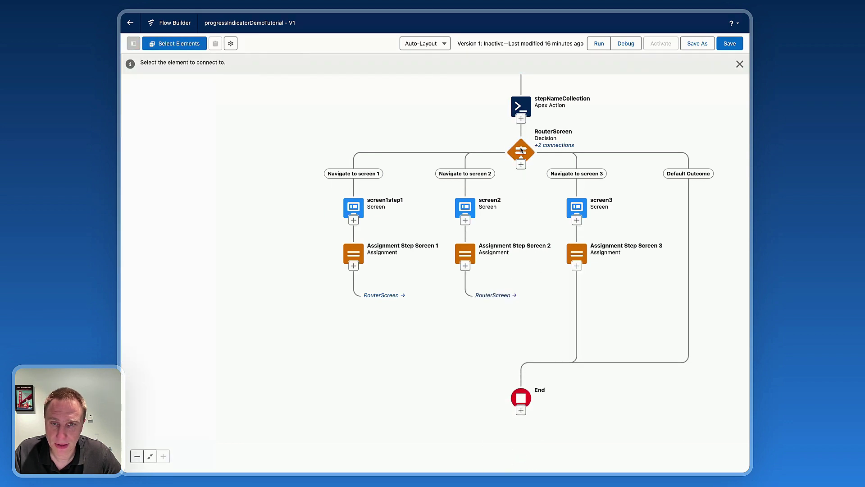
left_click(518, 168)
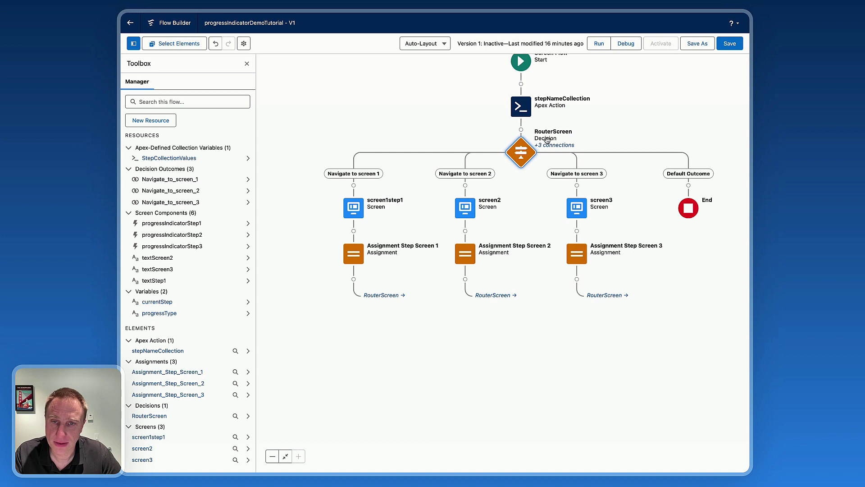
Give screen1step1's progress indicator a Step Click interaction with Flow Navigation to Next Screen
double_click(353, 209)
left_click(369, 110)
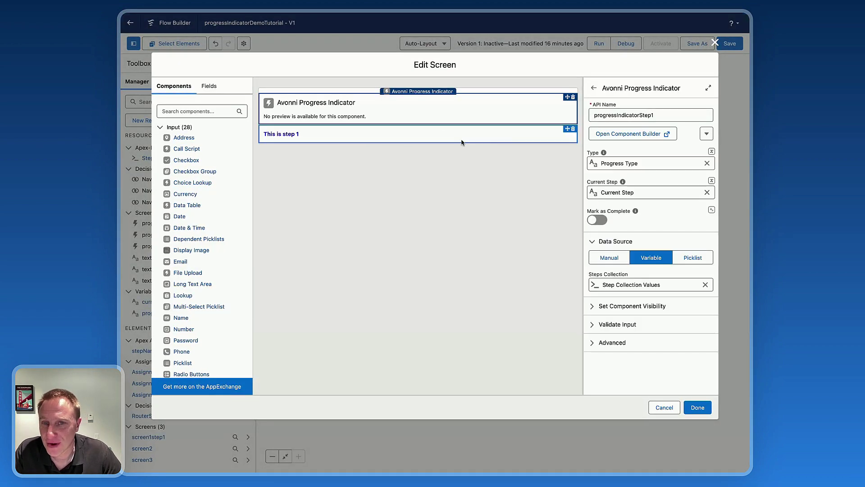
left_click(644, 134)
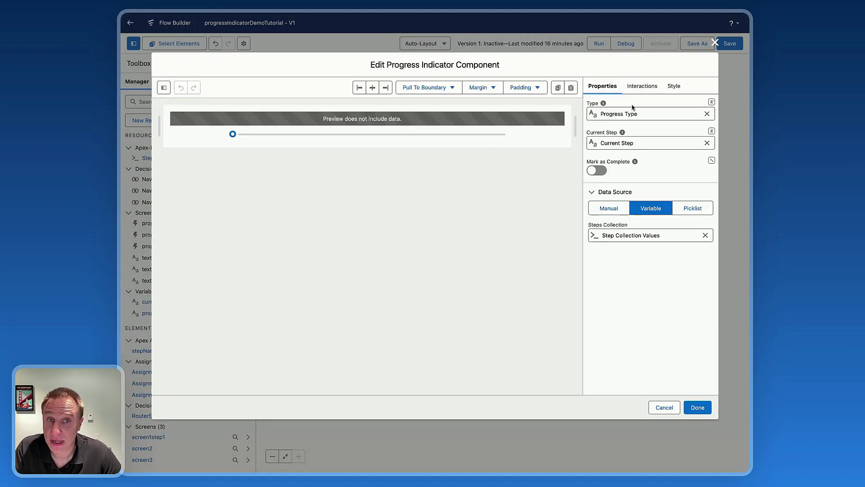
left_click(646, 88)
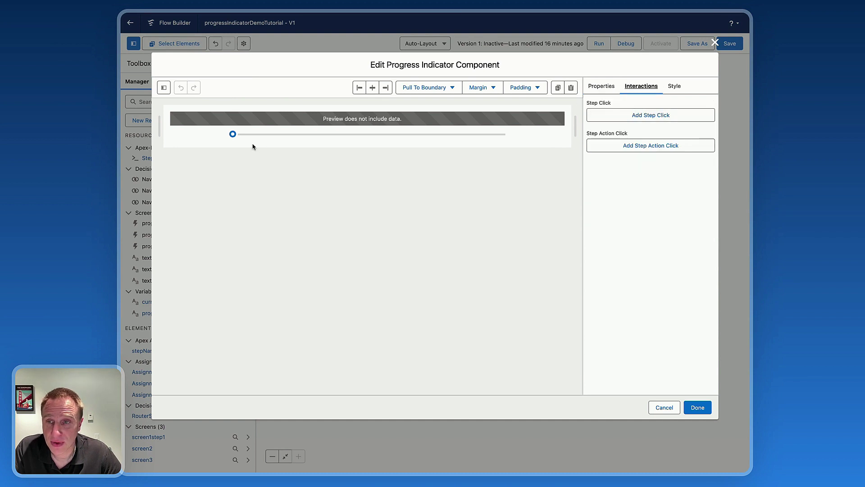
left_click(642, 115)
left_click(510, 90)
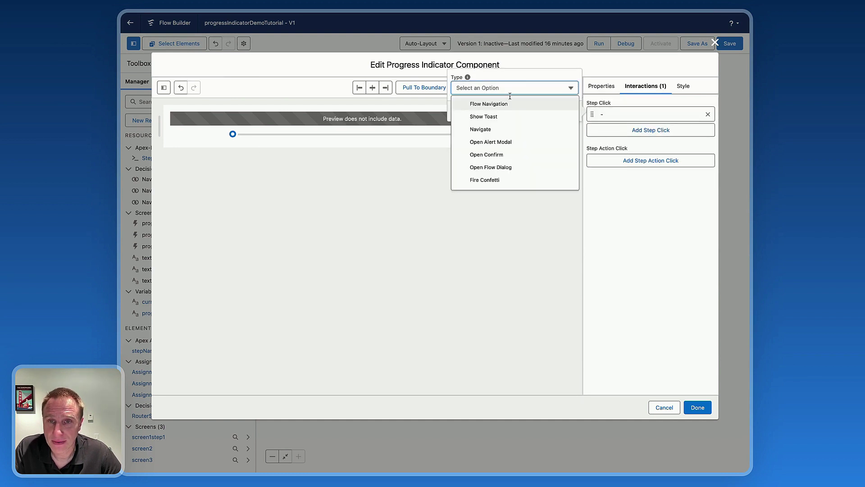
left_click(488, 106)
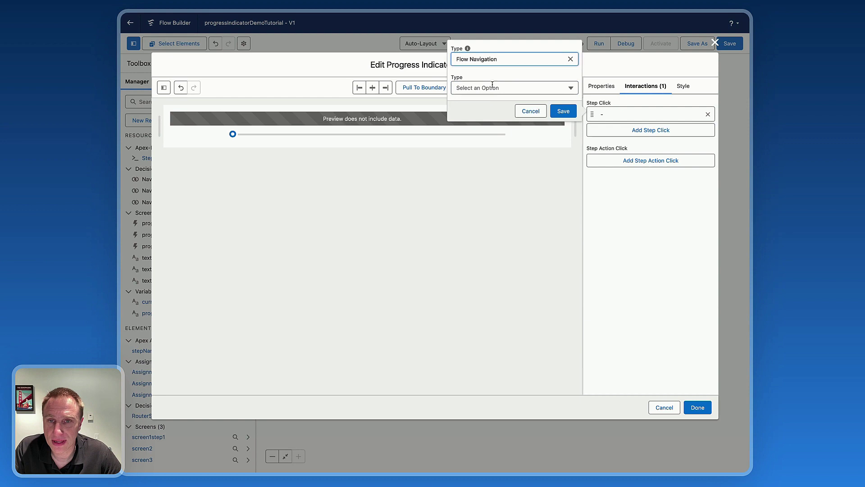
left_click(492, 87)
left_click(500, 104)
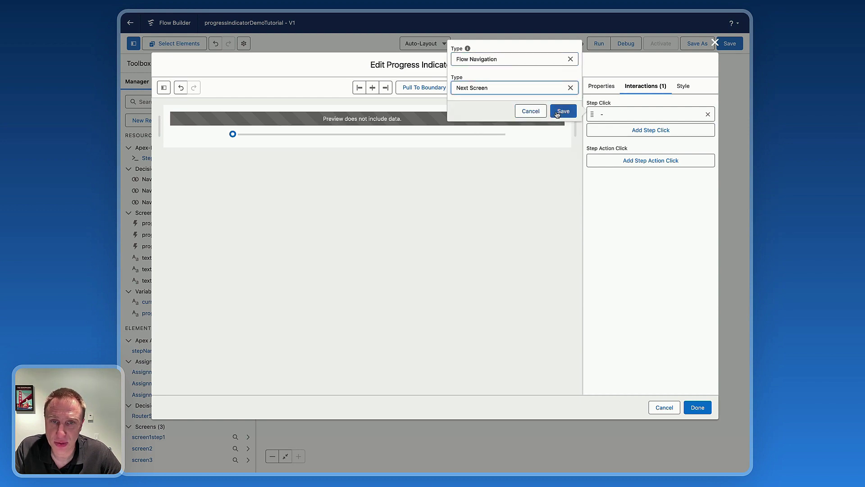
left_click(557, 113)
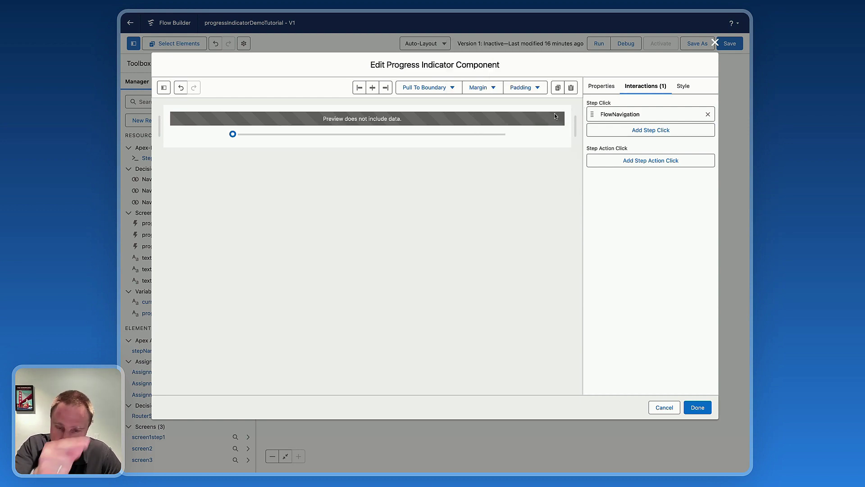
Close the component and screen editors, then open screen2 for editing
left_click(699, 409)
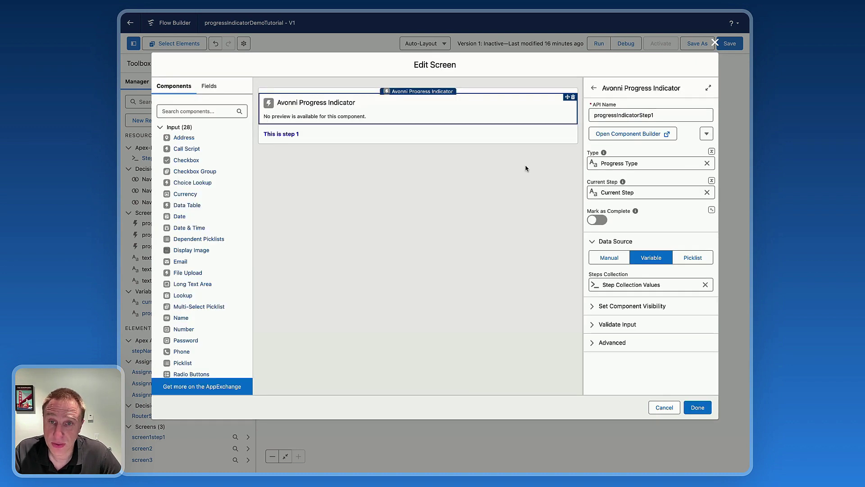
left_click(697, 407)
left_click(469, 210)
left_click(464, 291)
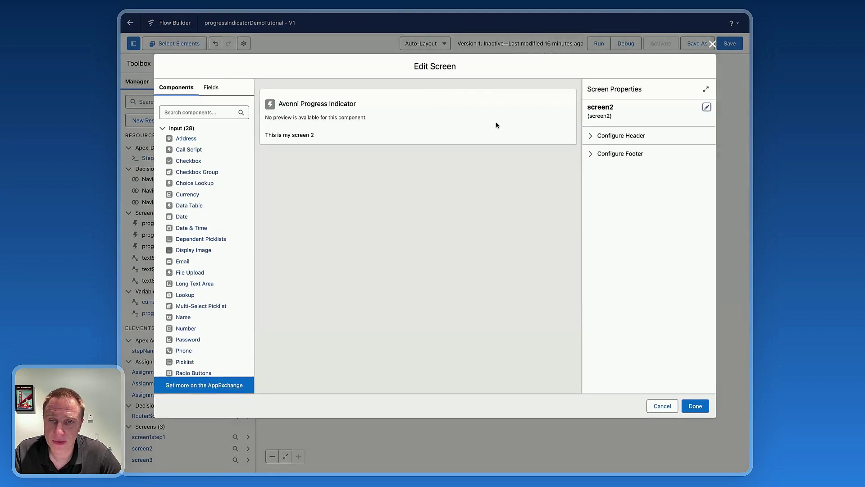
Give progressIndicatorStep2 a Step Click Flow Navigation to Next Screen and close screen2
left_click(415, 104)
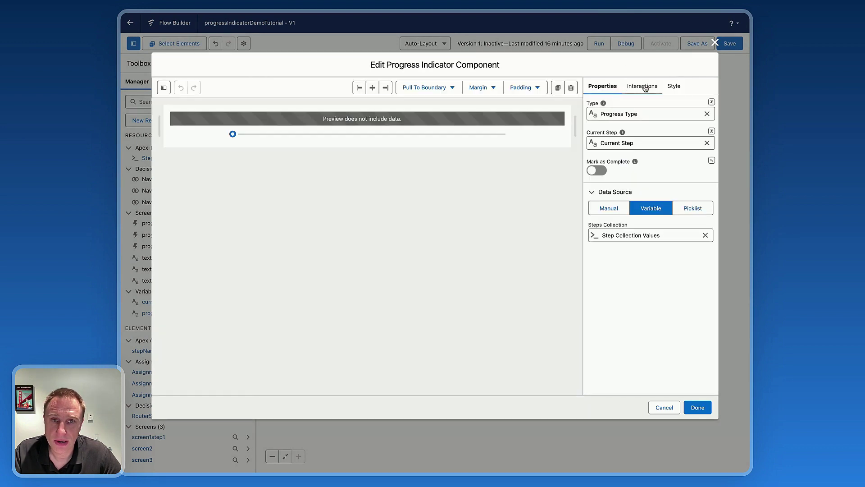
left_click(645, 87)
left_click(617, 116)
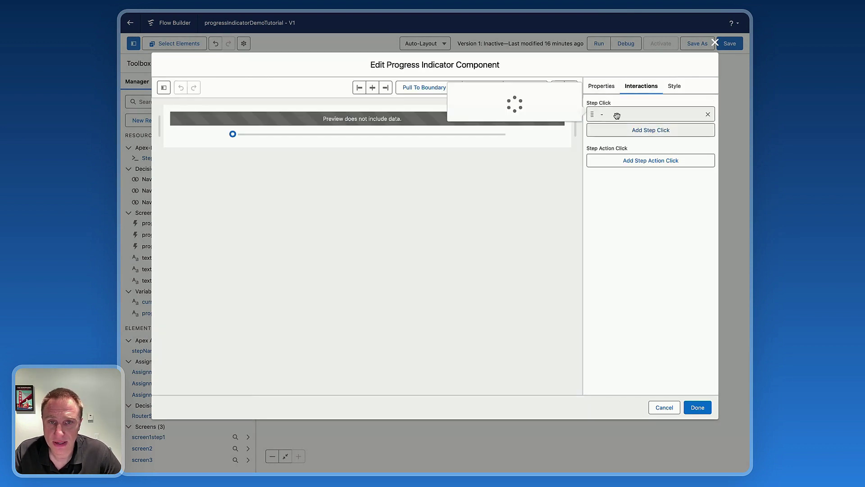
left_click(496, 88)
left_click(495, 103)
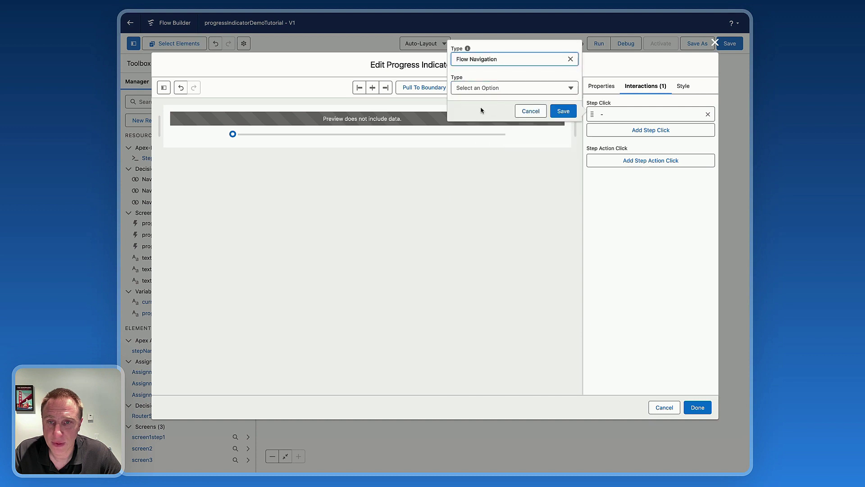
left_click(482, 88)
left_click(485, 102)
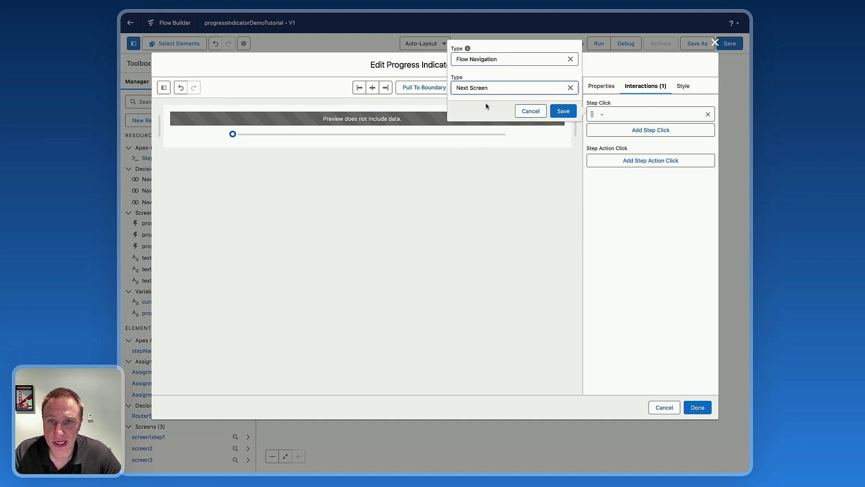
left_click(568, 112)
left_click(698, 407)
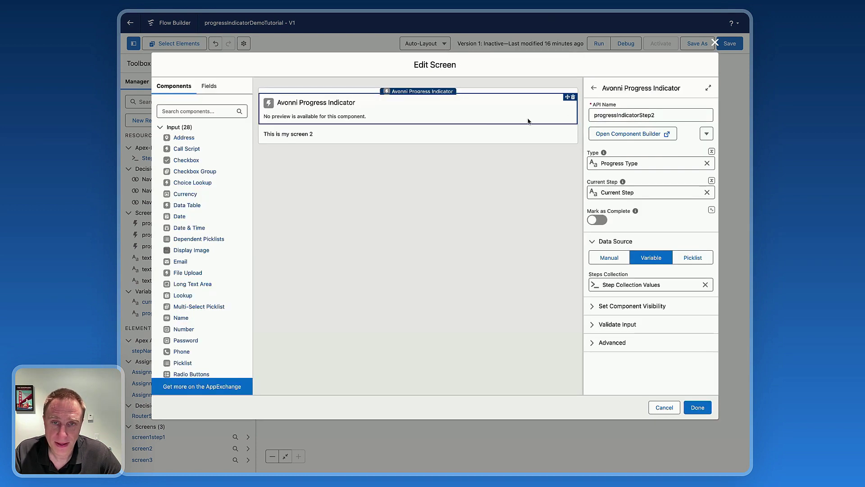
left_click(642, 139)
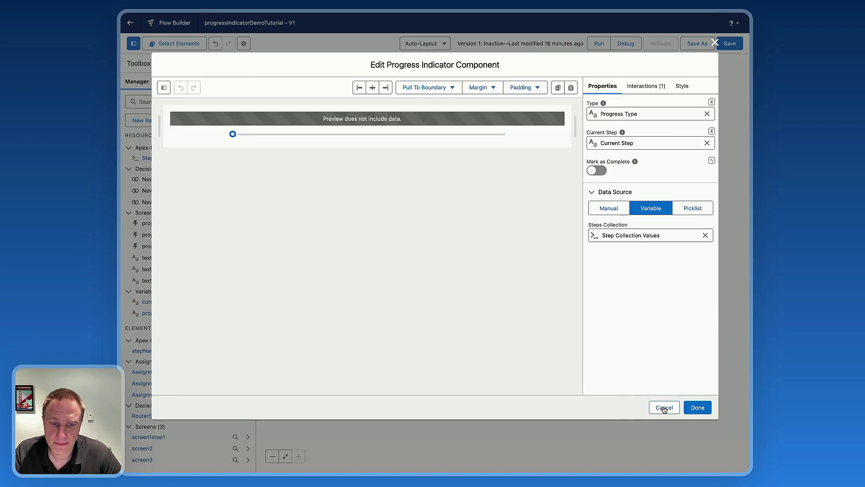
left_click(664, 407)
left_click(697, 407)
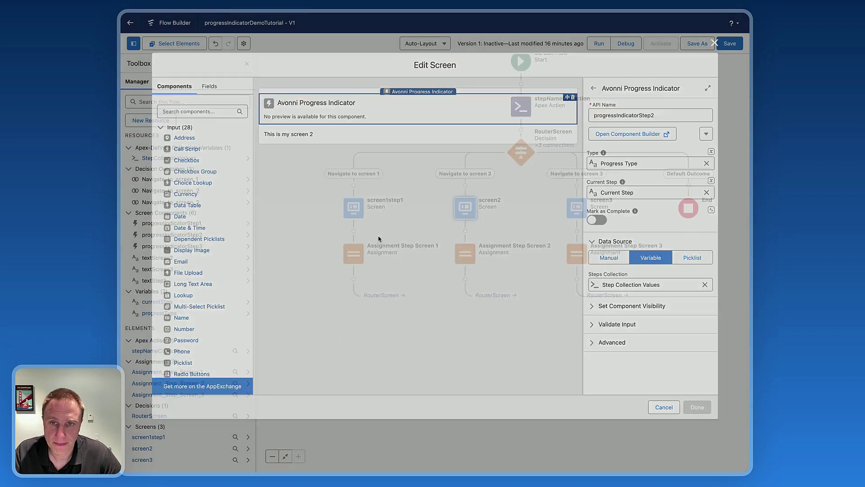
Give screen3's progressIndicatorStep3 a Step Click Flow Navigation to Next Screen
left_click(577, 207)
left_click(575, 290)
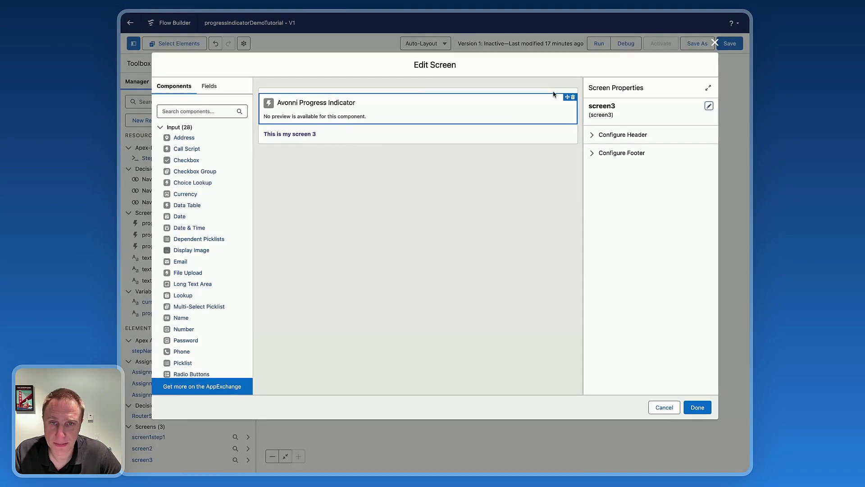
left_click(450, 115)
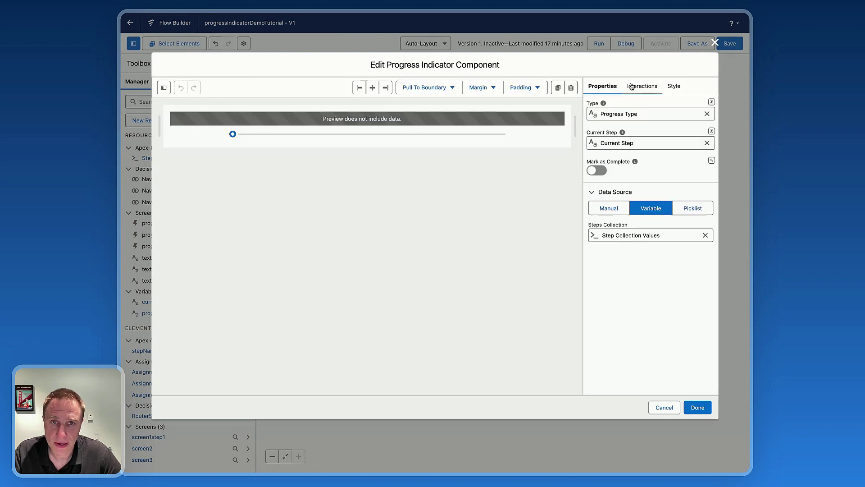
left_click(641, 87)
left_click(626, 117)
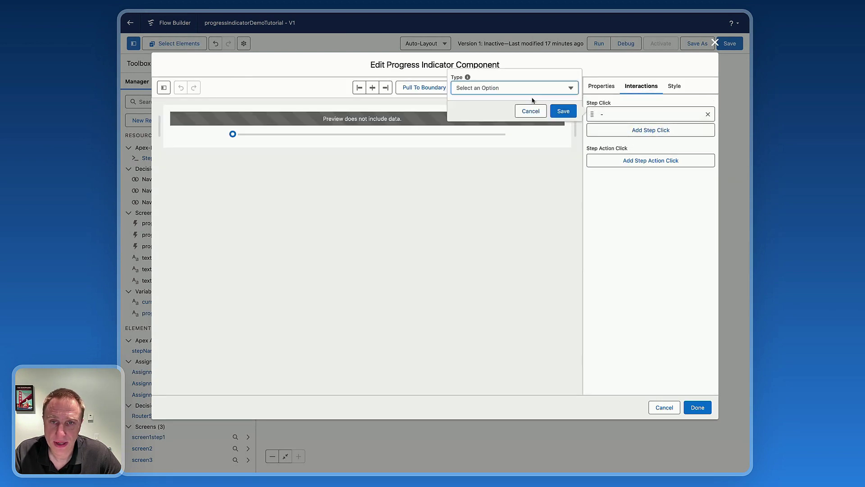
left_click(509, 88)
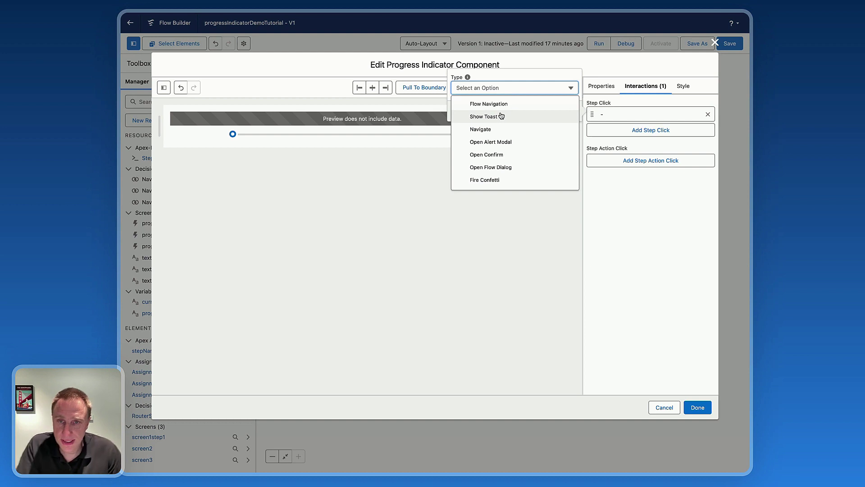
left_click(489, 103)
left_click(491, 90)
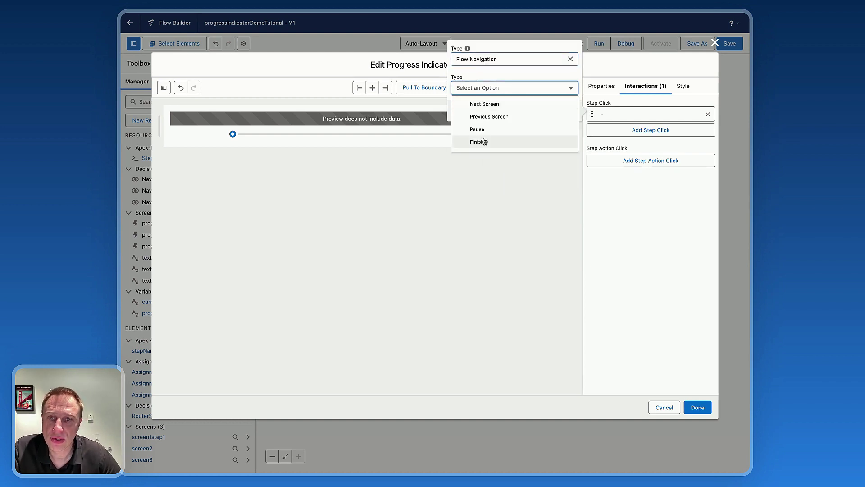
left_click(483, 105)
left_click(573, 115)
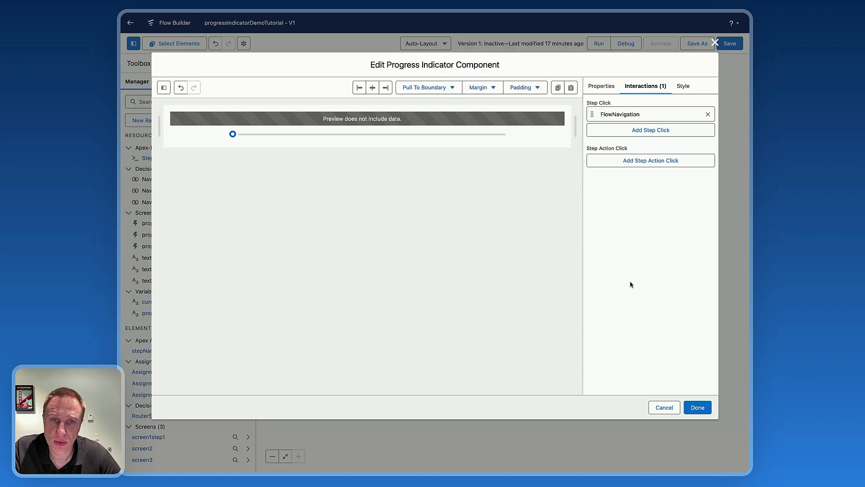
left_click(698, 406)
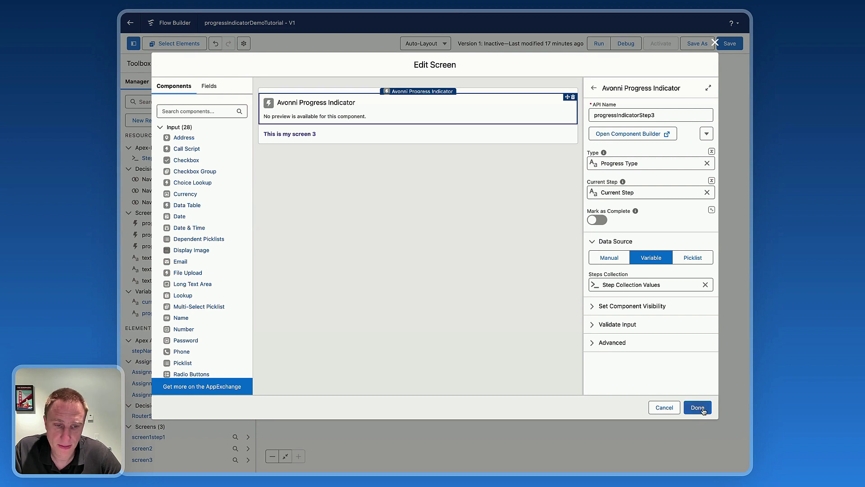
left_click(698, 408)
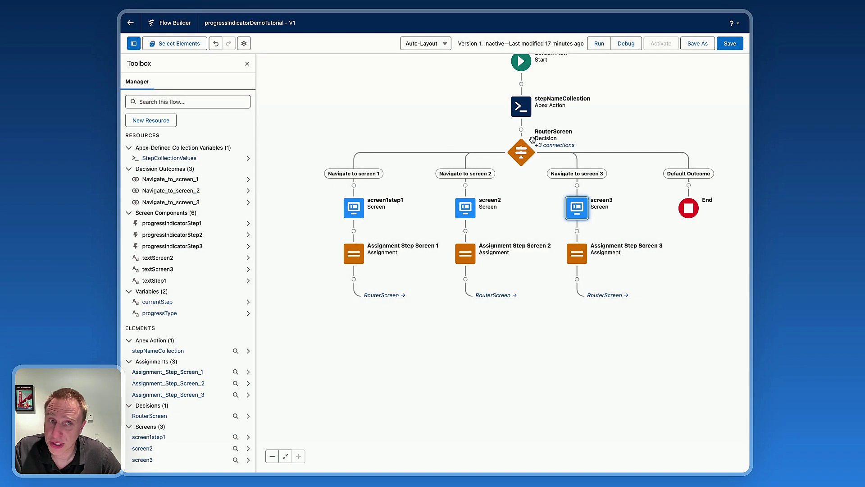
Save the flow and start a debug session
left_click(728, 47)
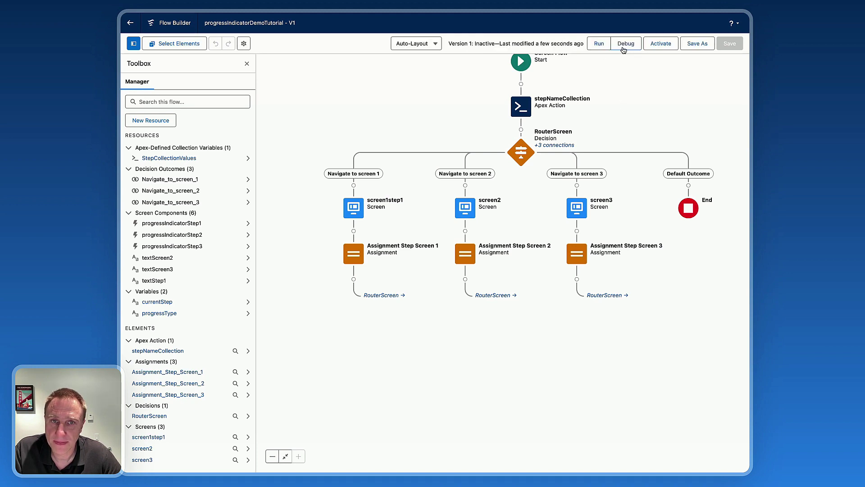
left_click(624, 47)
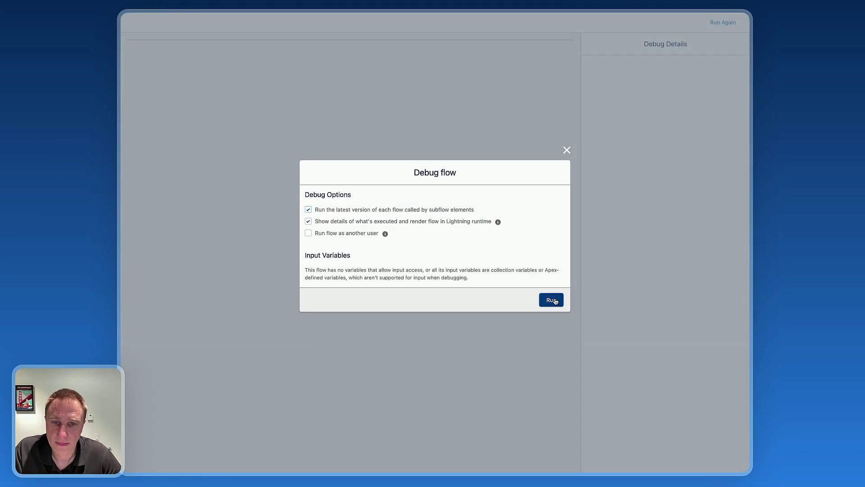
Run the debug, jump to steps 2, 1, 3 and 1, then rerun and jump to steps 2 and 3
left_click(553, 300)
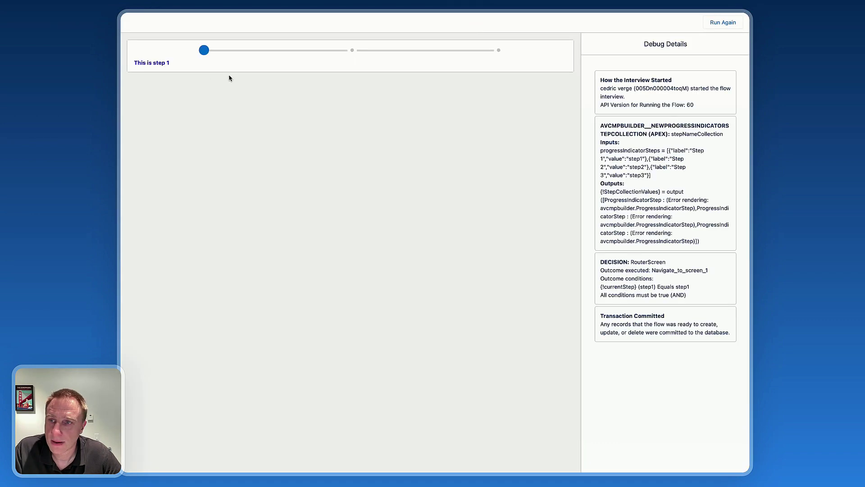
left_click(352, 52)
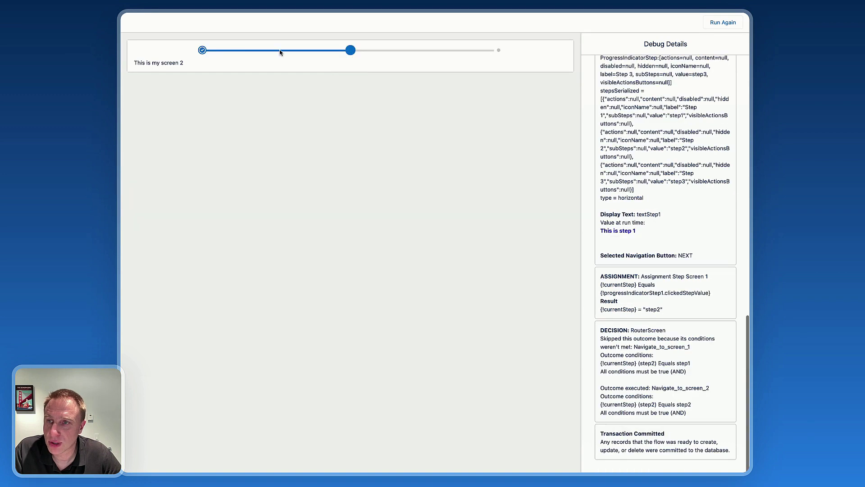
left_click(199, 52)
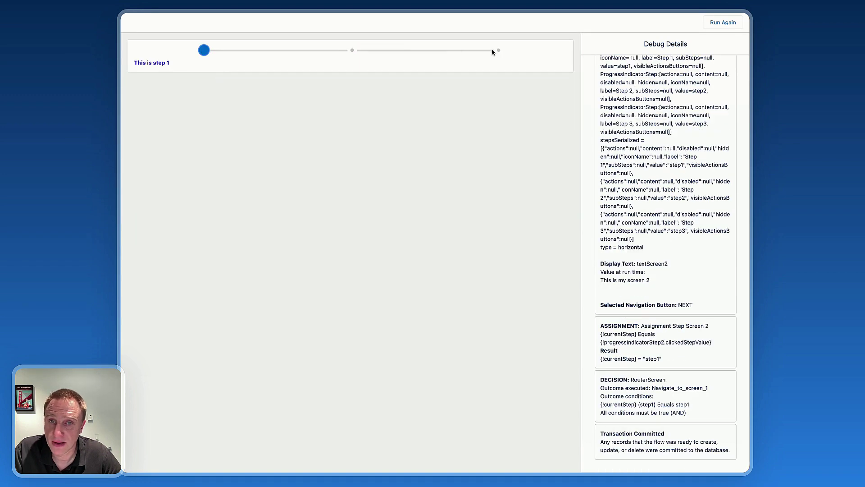
left_click(499, 50)
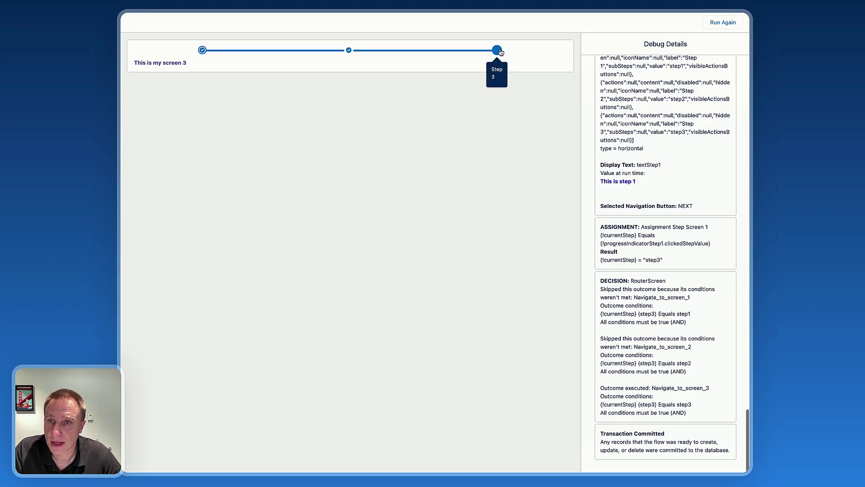
left_click(203, 51)
left_click(385, 91)
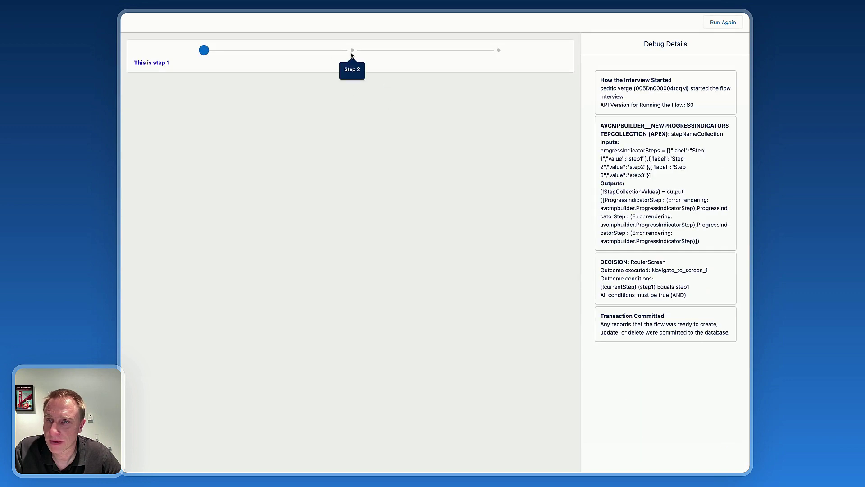
left_click(352, 51)
left_click(499, 51)
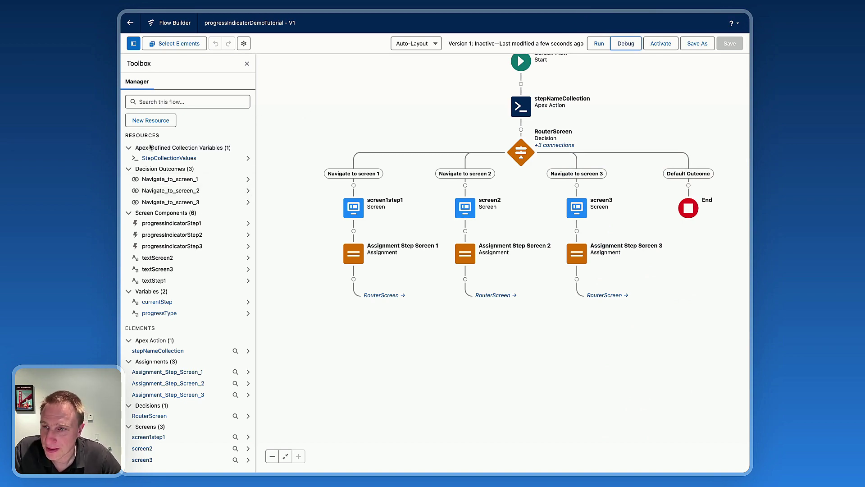
Change the progressType default value from horizontal to path, save the flow, and start debugging
left_click(162, 313)
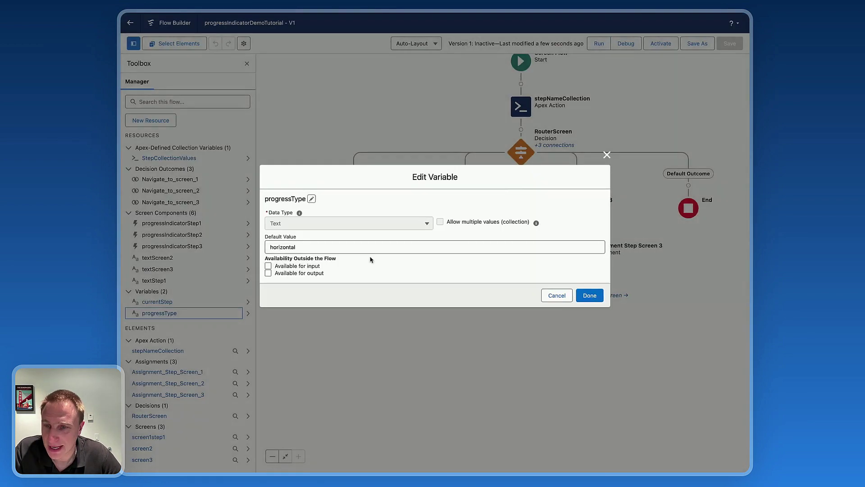
double_click(311, 249)
type("pat")
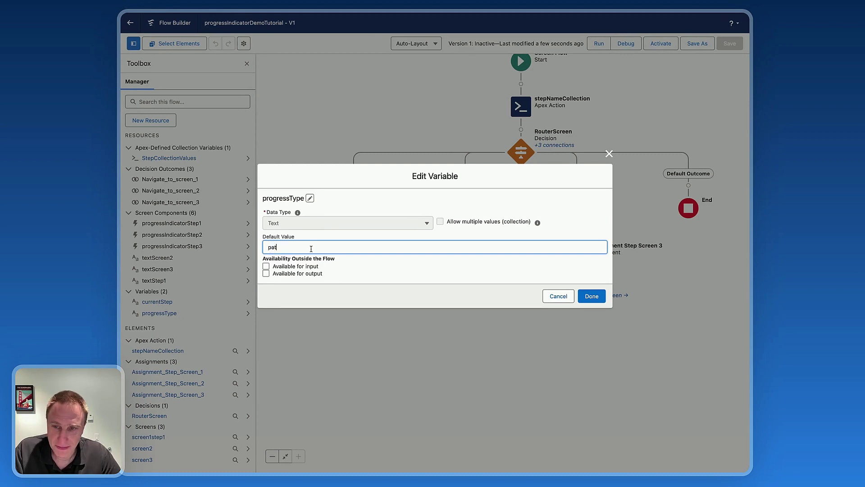
type("h")
left_click(591, 297)
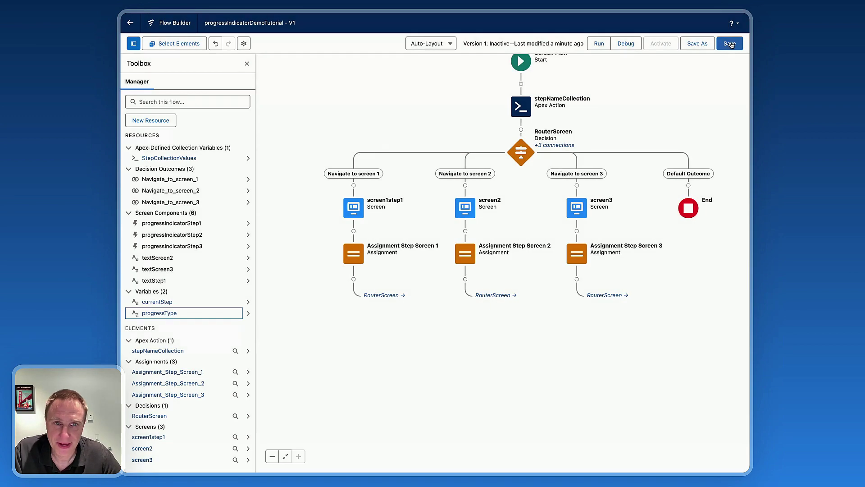
left_click(730, 44)
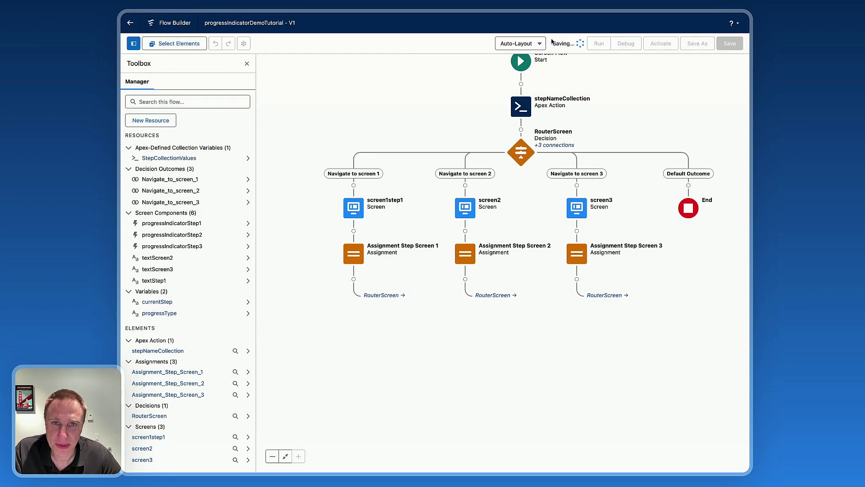
left_click(624, 43)
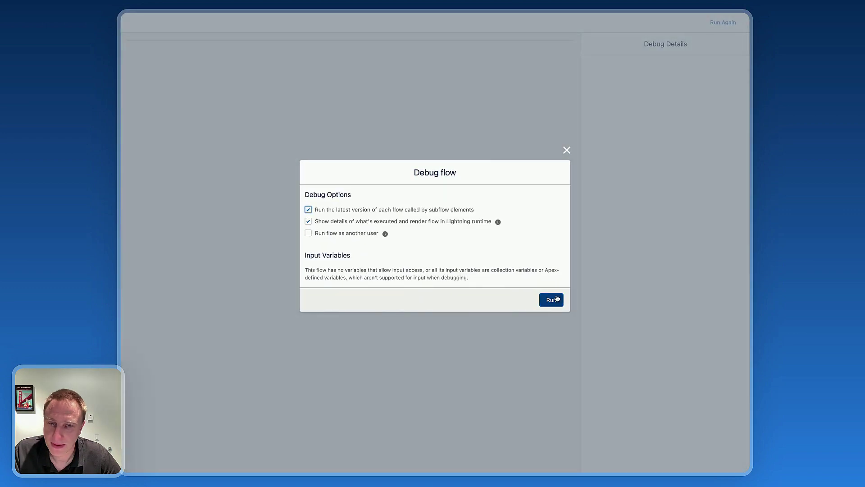
Run the debug, move through path Steps 2, 3 and back to 1, then close the debug tab
left_click(551, 299)
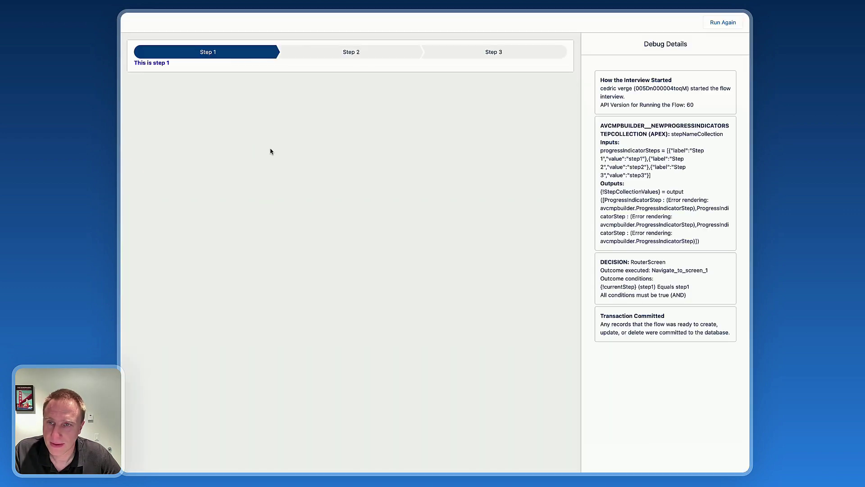
left_click(327, 57)
left_click(489, 53)
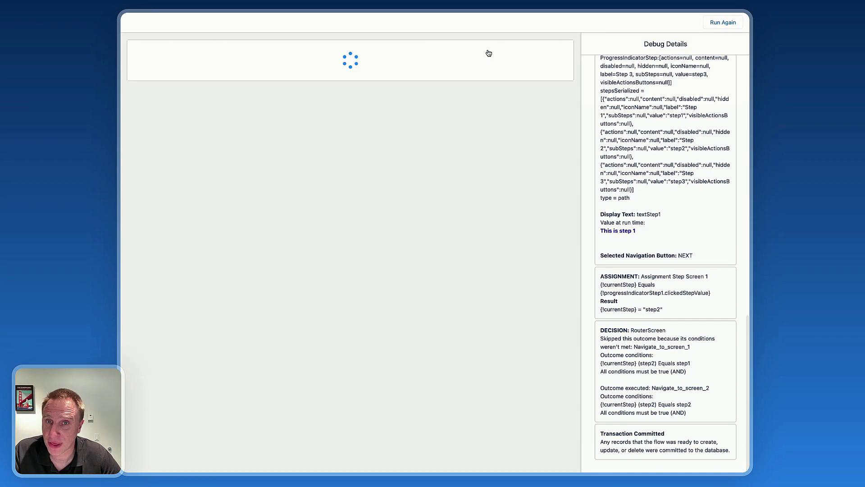
left_click(183, 53)
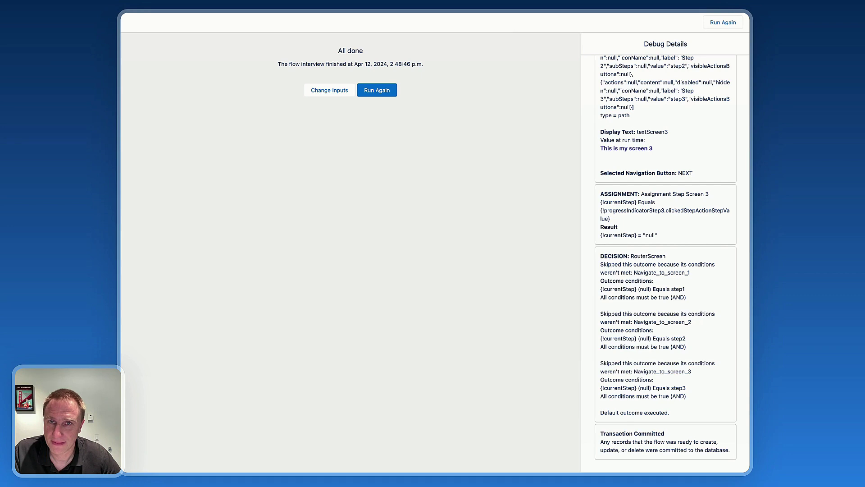
key("super+w")
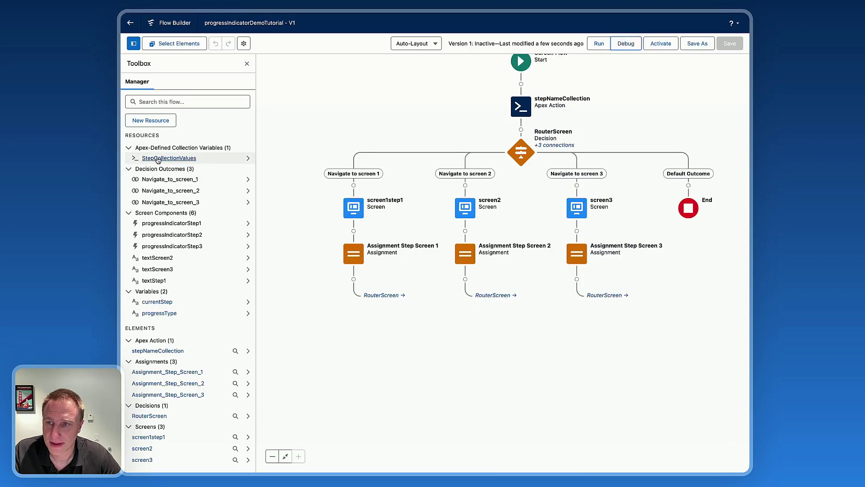
Replace the progressType default value path with vertical, save the flow, and run it
left_click(162, 316)
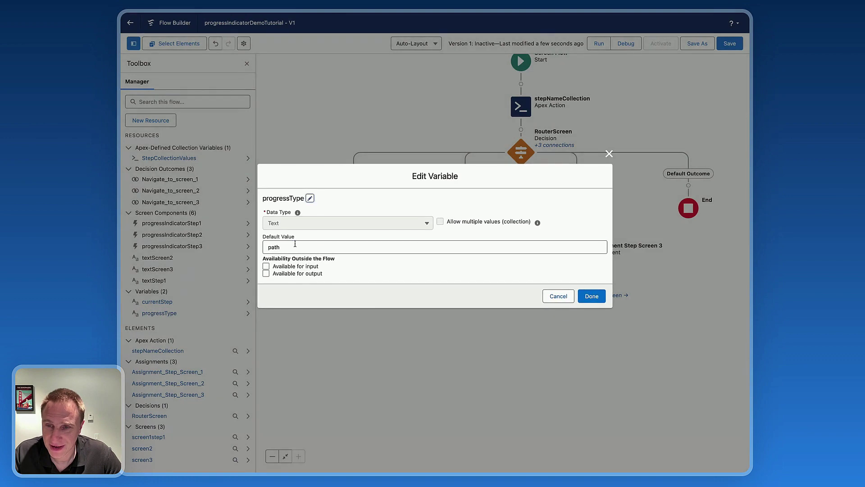
left_click(295, 247)
type("vertical")
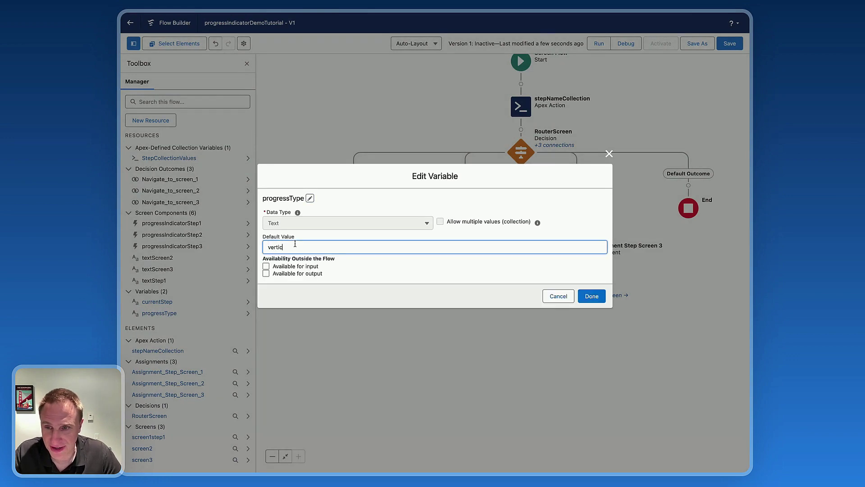
left_click(591, 296)
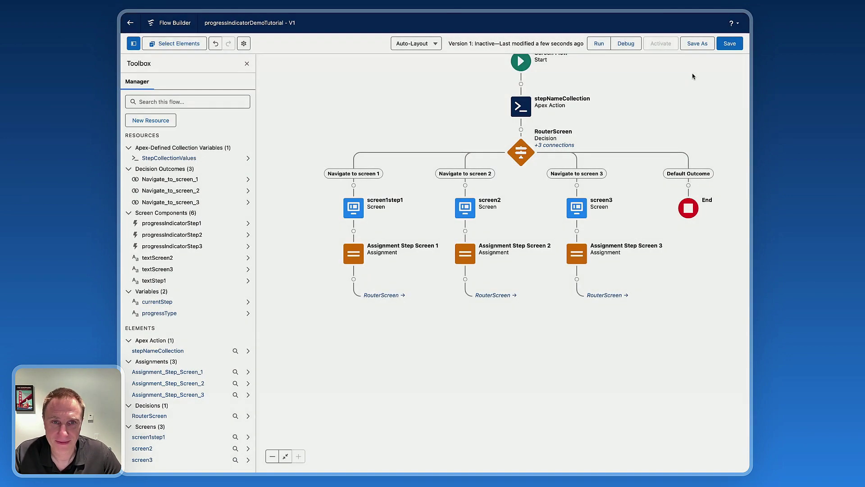
left_click(727, 44)
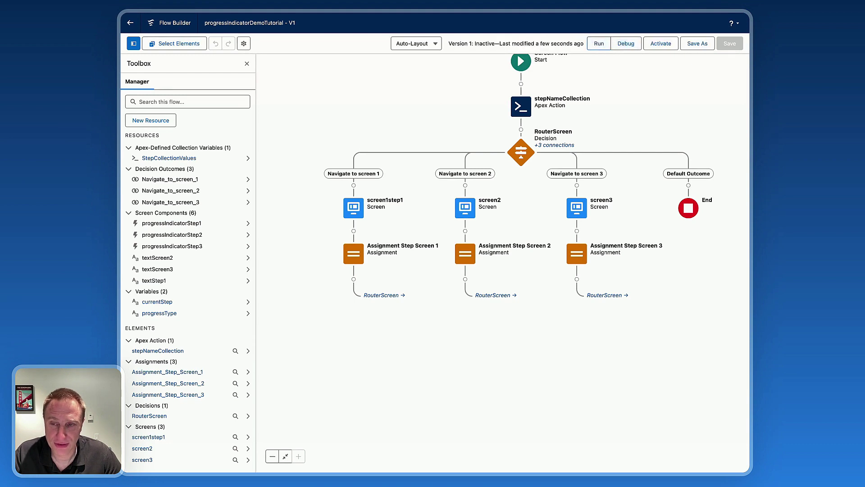
left_click(604, 44)
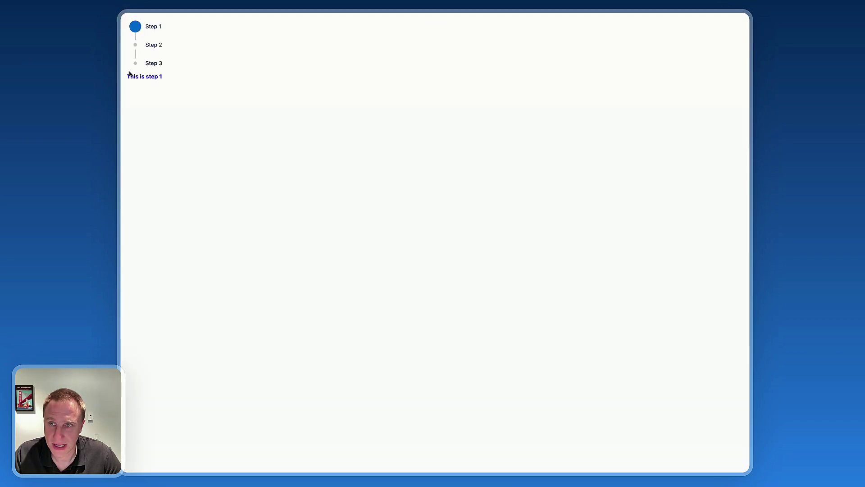
Jump through the vertical indicator to Step 2, Step 1, Step 3, then back to Step 1
left_click(136, 45)
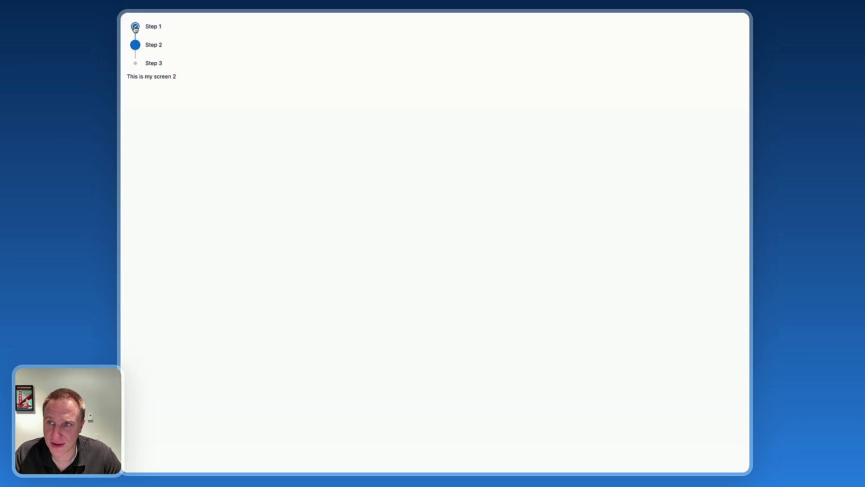
left_click(136, 28)
left_click(135, 63)
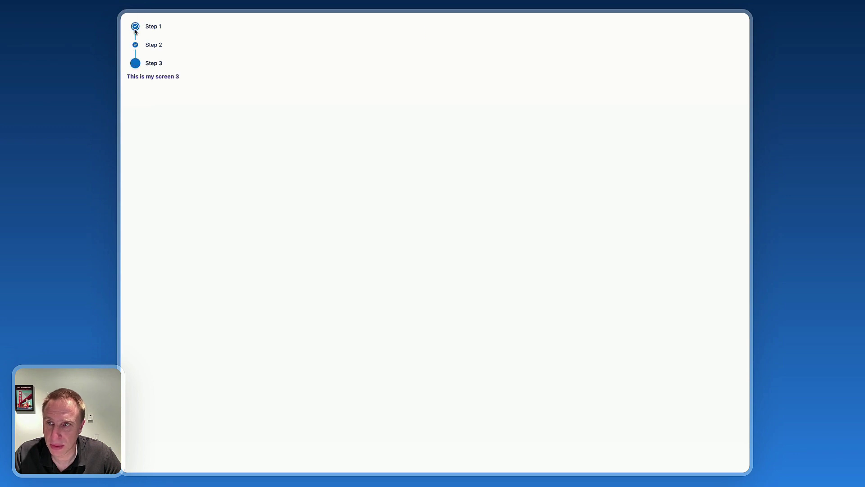
left_click(135, 28)
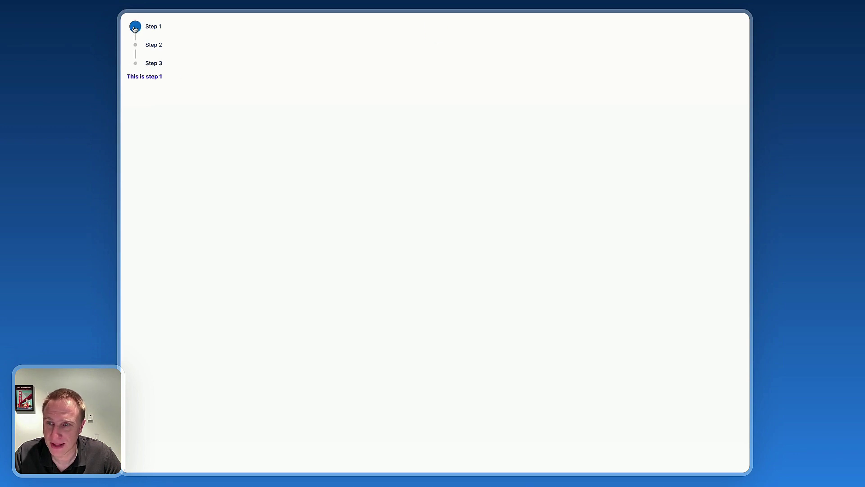